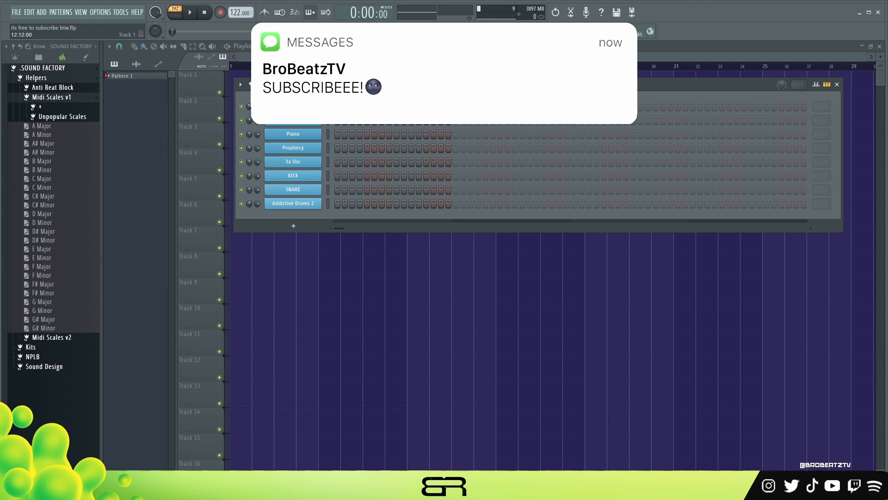
- Open the tempo tapper and close it again
scroll(231, 13, down, 1)
scroll(231, 14, up, 1)
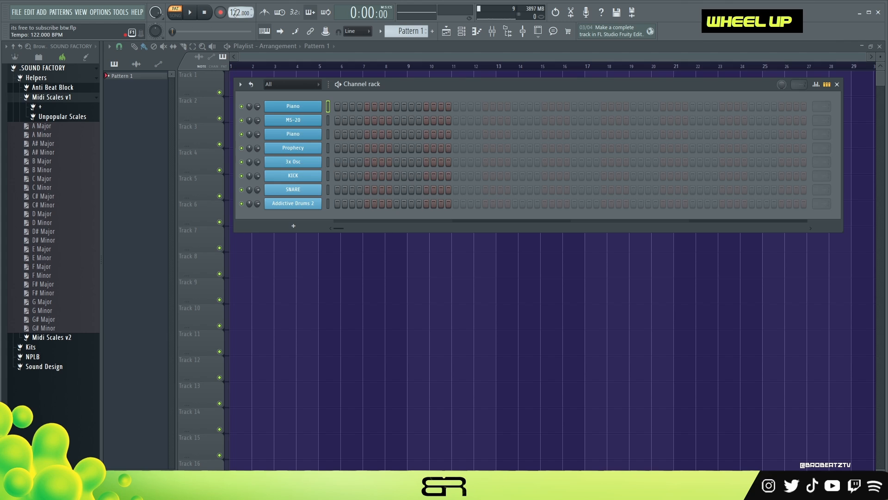
right_click(236, 13)
click(327, 21)
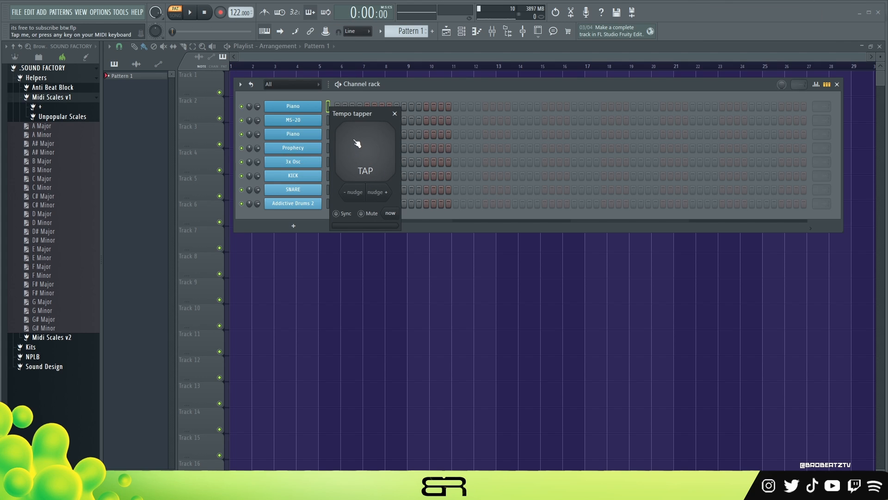
click(394, 114)
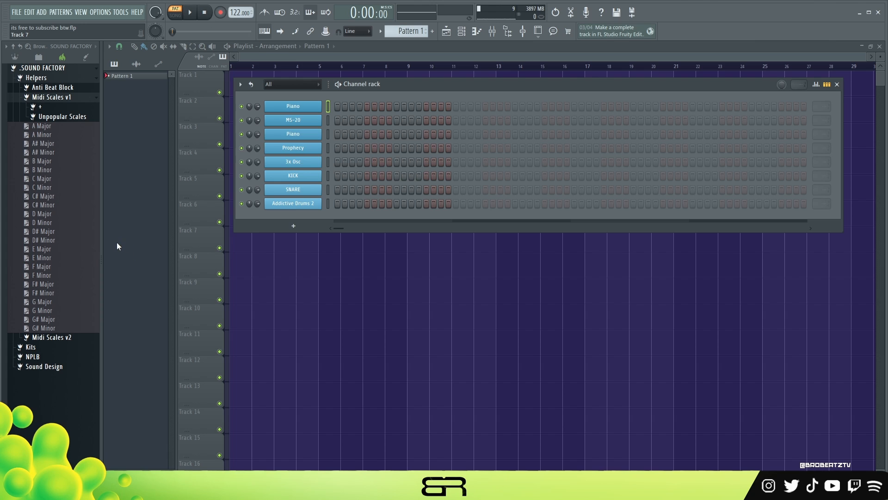
- Load the A Minor scale from the Midi Scales v1 folder onto the Piano channel's piano roll
drag(35, 134, 301, 107)
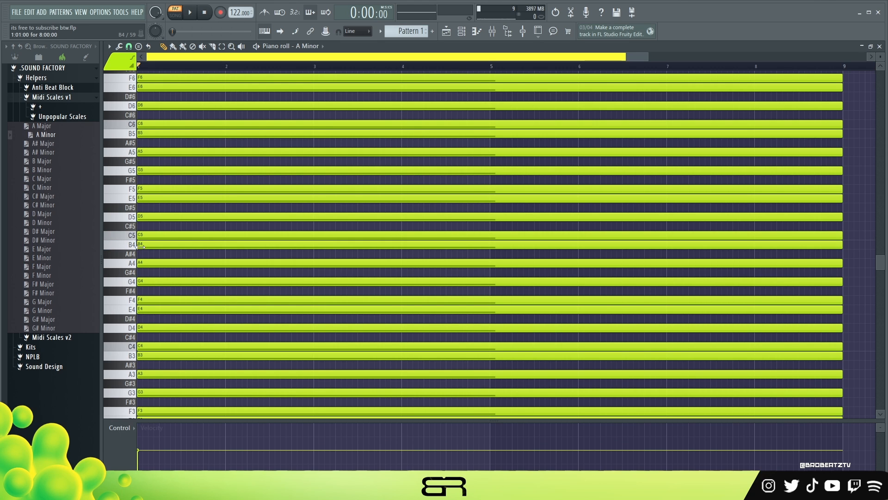
scroll(575, 228, down, 3)
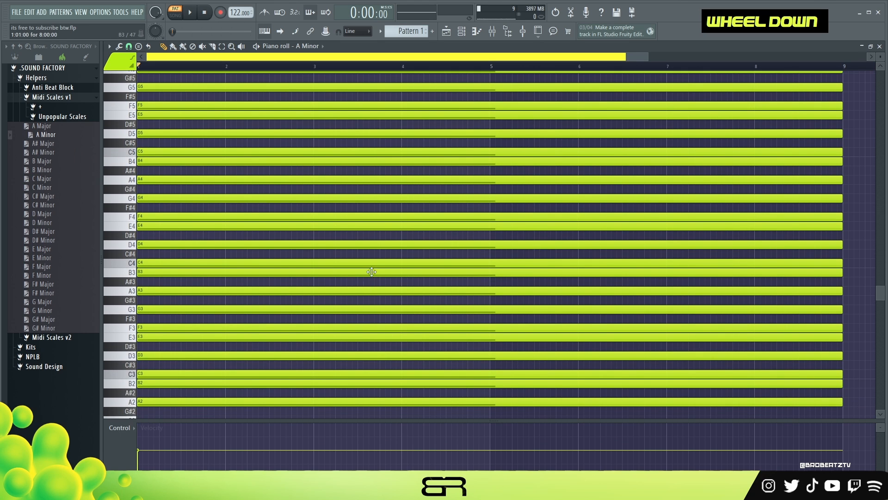
scroll(197, 305, up, 1)
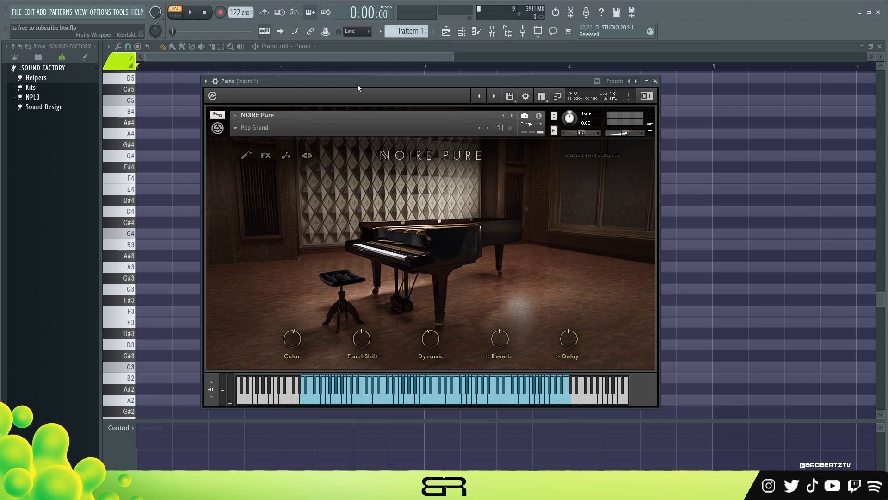
- Reposition the NOIRE Pure piano plugin window, then close it
drag(357, 88, 394, 93)
drag(279, 112, 221, 87)
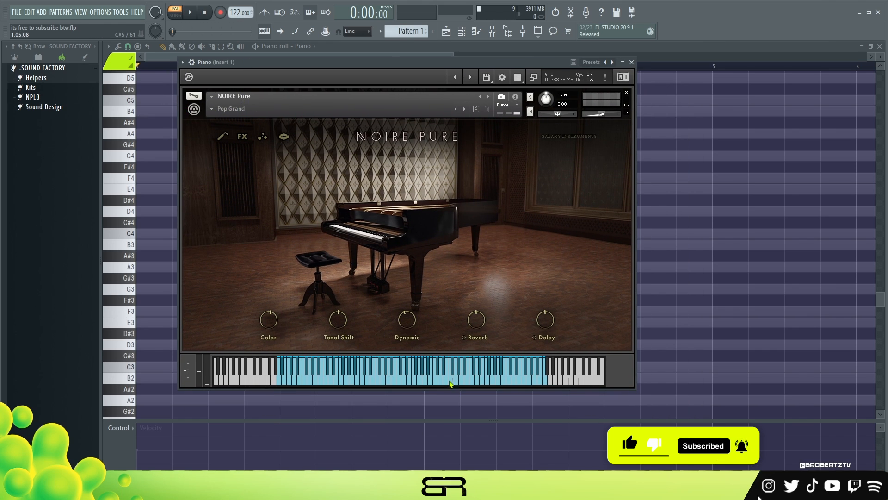
click(631, 62)
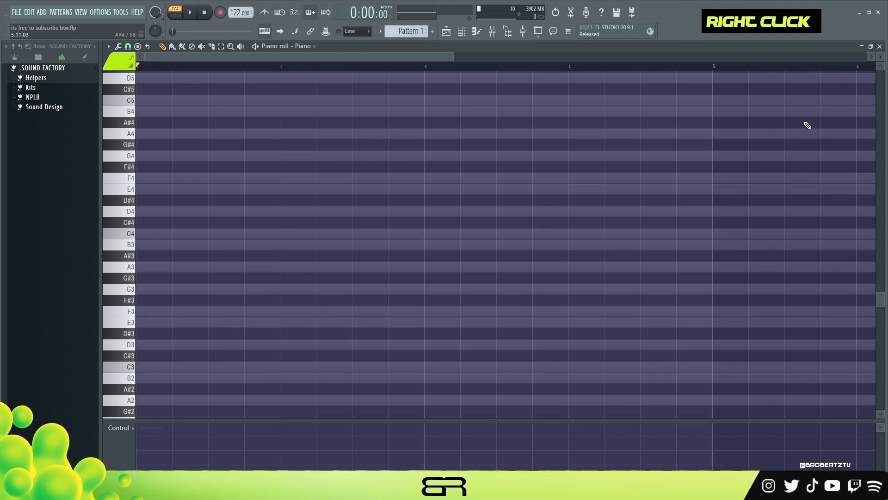
- Stamp a Fifth chord on A3 at the start of bar 1
scroll(593, 205, up, 1)
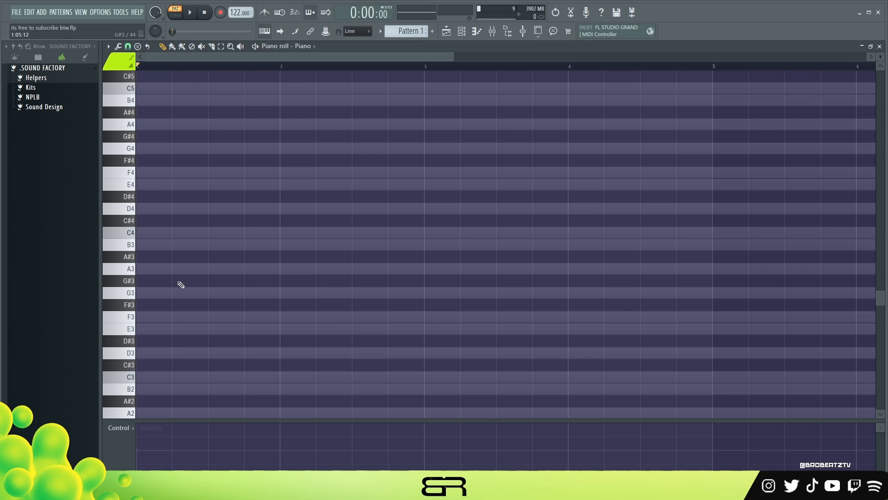
click(138, 47)
click(146, 71)
click(170, 270)
right_click(246, 314)
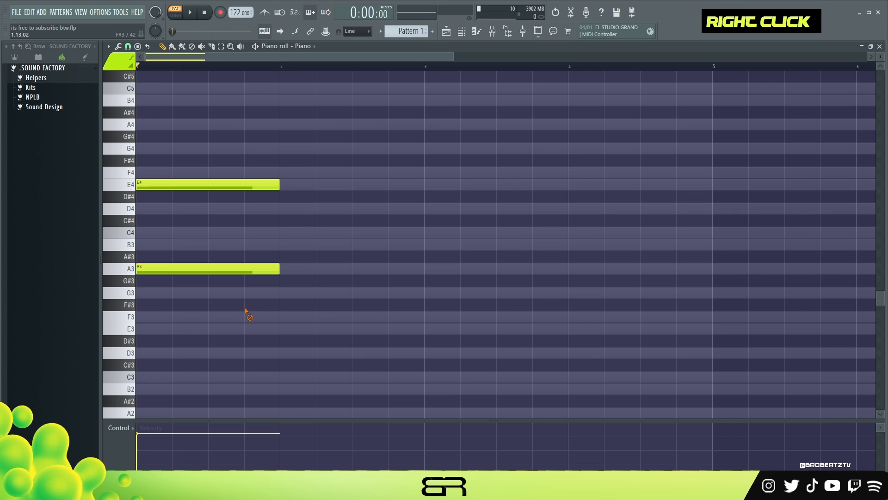
- Place single A3 and A#3 notes around bar 2
key(ctrl)
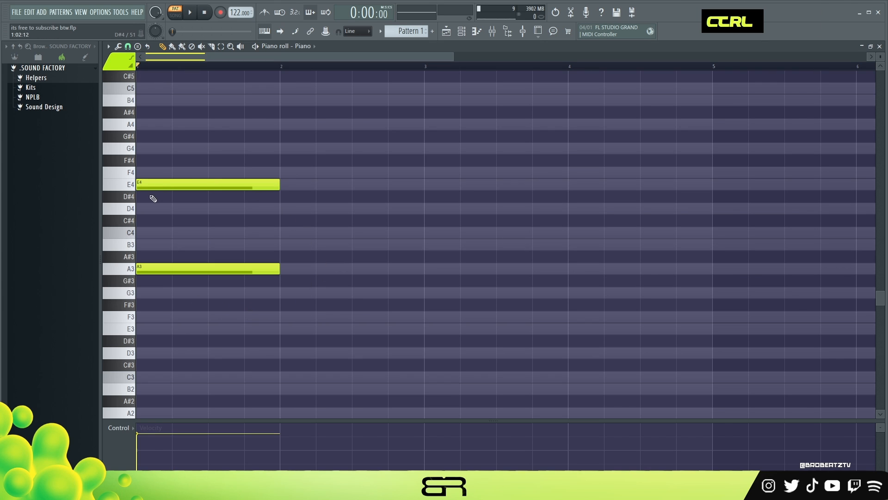
click(290, 269)
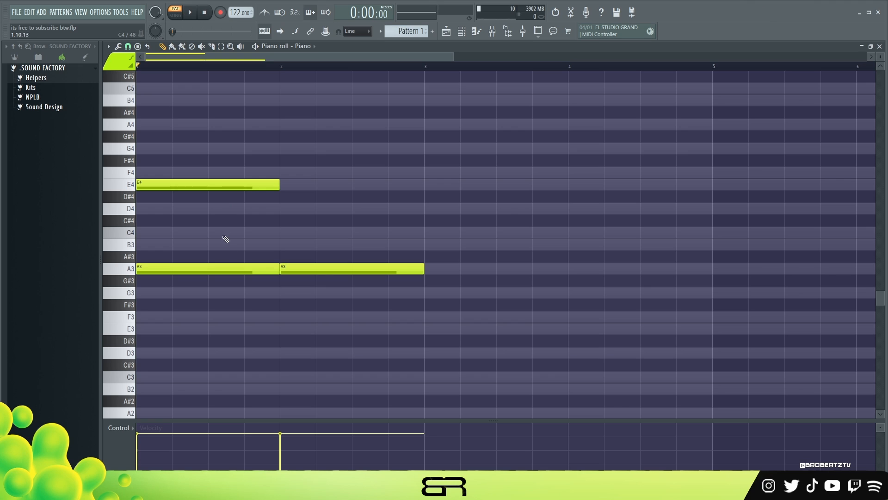
click(368, 257)
- Delete all notes from the piano roll
right_click(210, 186)
right_click(232, 269)
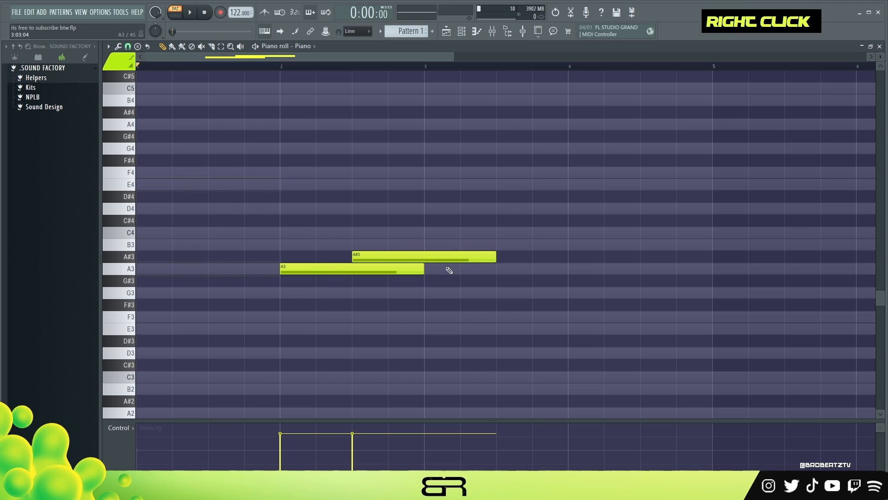
right_click(434, 258)
right_click(370, 269)
- Stack one note per semitone at bar 2, from A3 up to E4
click(282, 269)
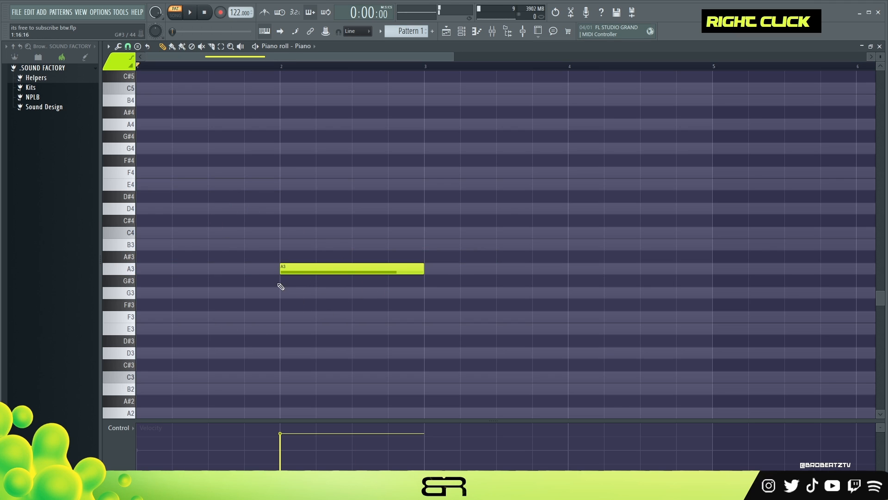
click(282, 257)
click(282, 244)
click(281, 232)
click(282, 220)
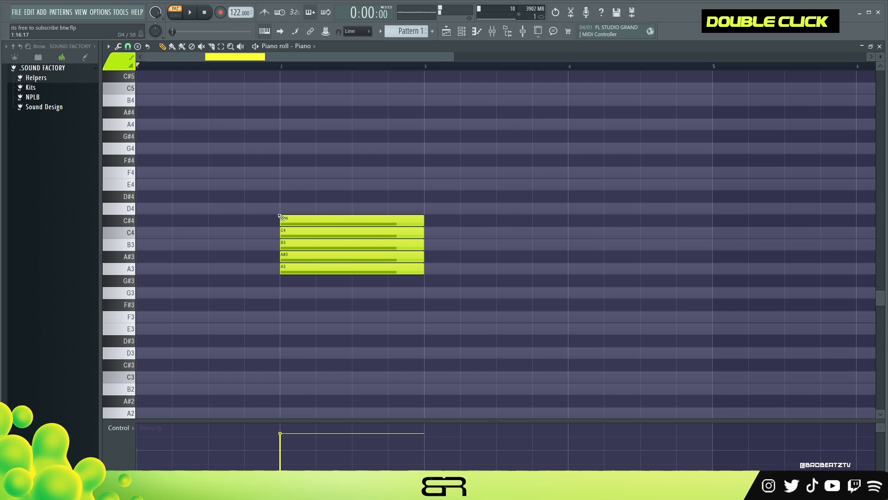
click(282, 208)
click(283, 196)
click(282, 184)
- Delete the notes between A3 and E4, leaving an A3–E4 fifth at bar 2
right_click(282, 196)
right_click(284, 209)
right_click(285, 220)
right_click(288, 232)
right_click(291, 244)
right_click(293, 257)
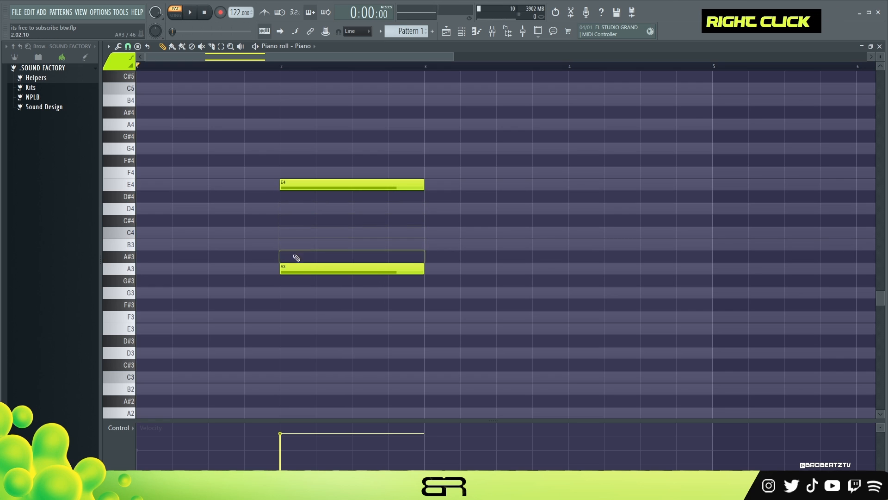
- Select the A3–E4 fifth and move it to the start of bar 1
drag(283, 143, 369, 300)
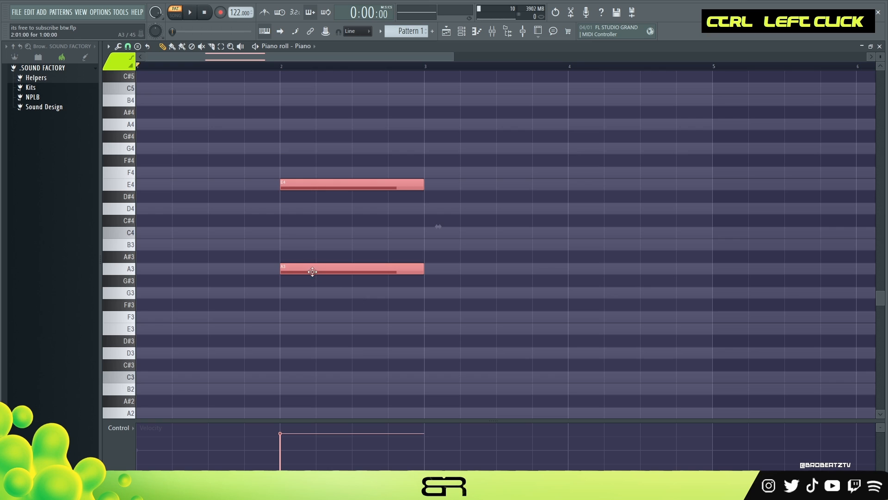
drag(314, 271, 144, 262)
right_click(169, 243)
drag(176, 234, 148, 231)
drag(256, 141, 125, 292)
right_click(339, 323)
drag(268, 214, 139, 244)
right_click(250, 233)
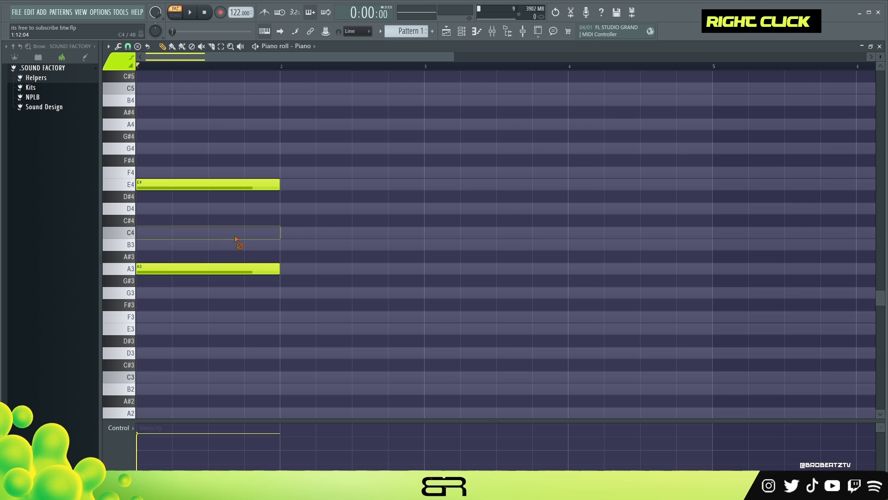
- Copy the E4 note up to G4 to complete the A minor chord at bar 1
ctrl+click(172, 184)
drag(174, 183, 166, 138)
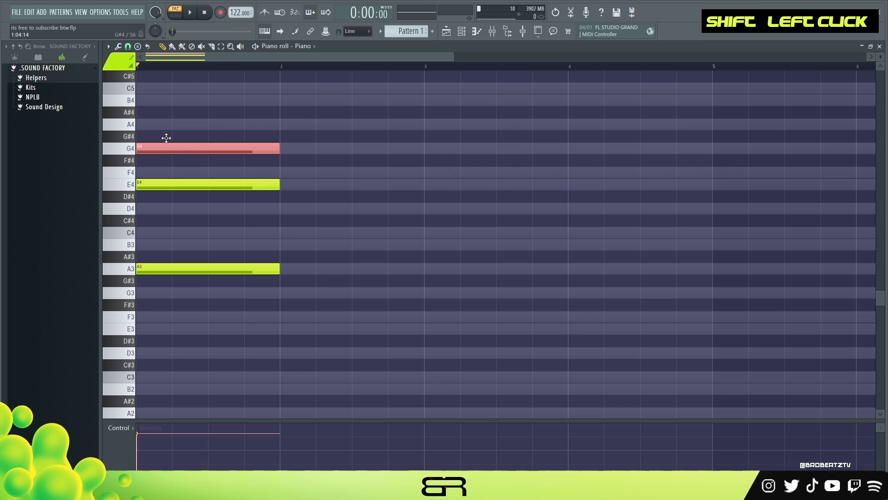
right_click(317, 246)
drag(320, 131, 172, 304)
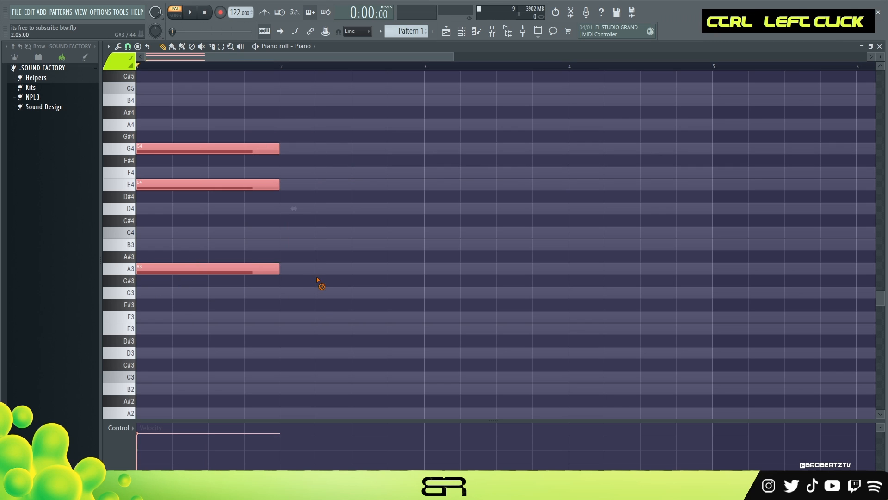
right_click(318, 285)
- Lower the G4 note an octave to G3 and move it to bar 3
drag(295, 118, 262, 156)
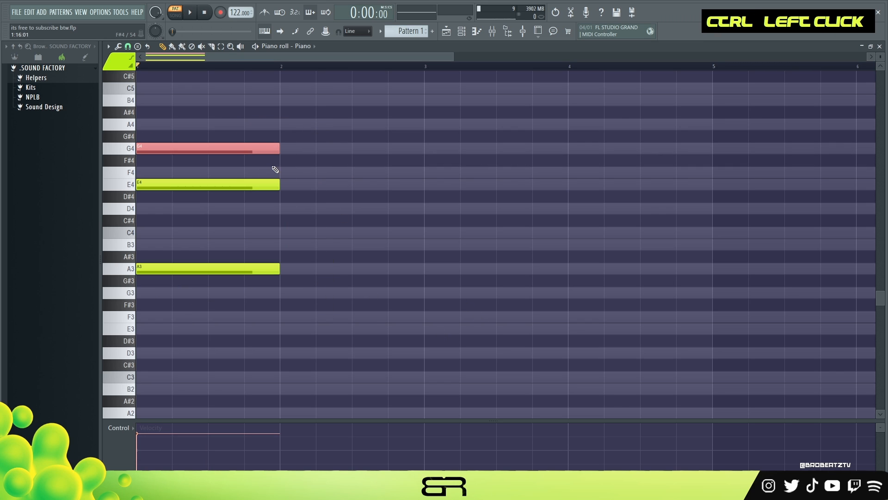
key(ctrl+Down)
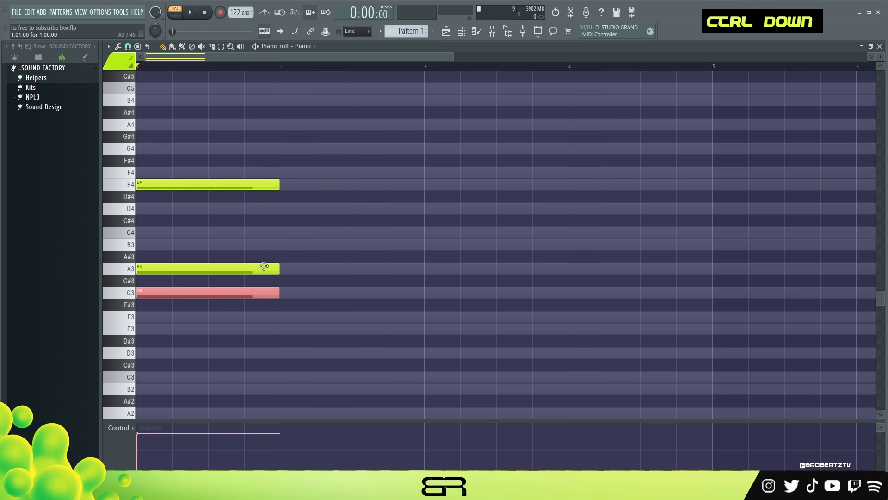
drag(181, 292, 452, 296)
right_click(178, 167)
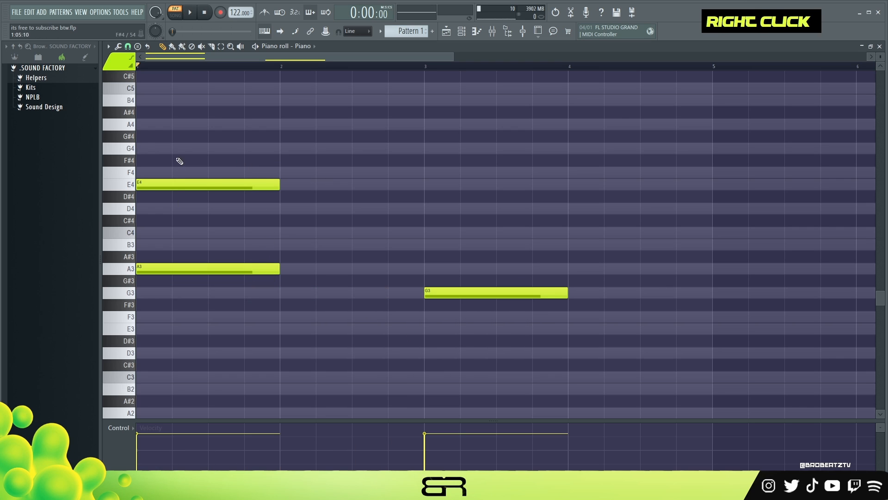
- Move the E4 note from bar 1 to bar 2
ctrl+click(149, 181)
drag(149, 179, 292, 181)
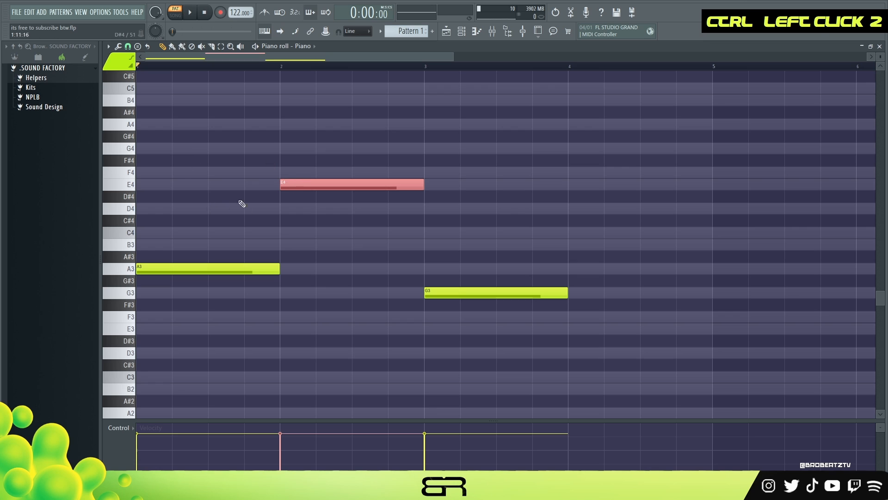
right_click(265, 206)
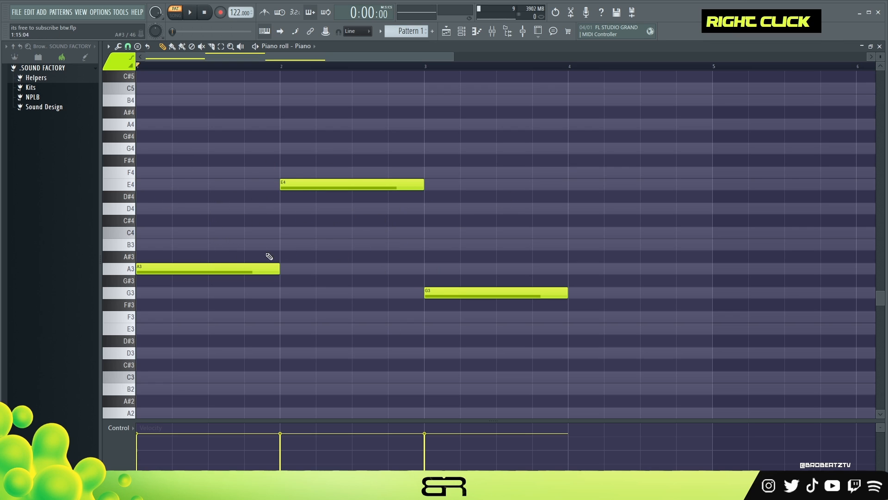
- Set the playback position marker at the start of bar 3
ctrl+click(391, 186)
right_click(312, 279)
drag(419, 65, 712, 108)
double_click(428, 66)
drag(203, 239, 207, 272)
mouse_move(206, 270)
mouse_down()
mouse_move(212, 222)
mouse_move(140, 218)
mouse_move(148, 246)
mouse_move(149, 232)
mouse_up()
right_click(149, 232)
- Raise the bar-3 G3 note an octave to G4
drag(434, 278, 720, 333)
right_click(629, 325)
ctrl+click(485, 293)
key(ctrl+Up)
ctrl+click(333, 185)
mouse_move(327, 189)
mouse_down()
mouse_move(182, 189)
mouse_move(328, 184)
mouse_up()
right_click(504, 167)
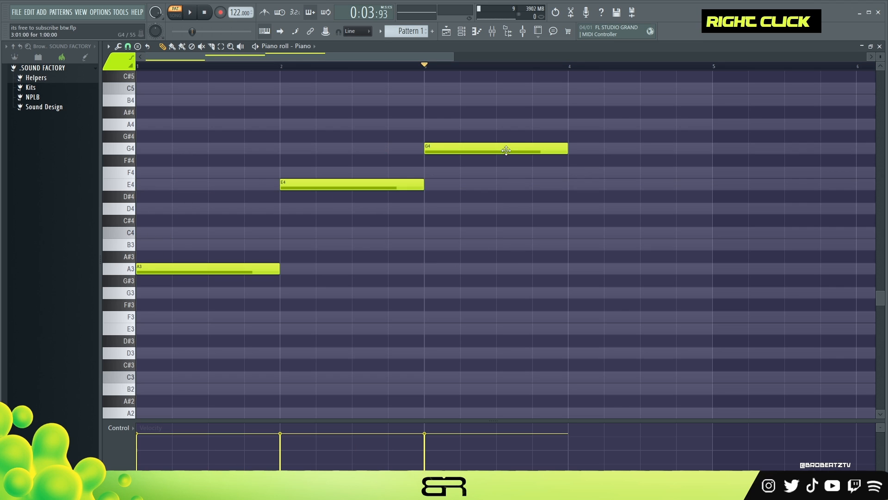
- Lower the bar-3 G4 note back an octave to G3
ctrl+click(504, 149)
key(ctrl+Down)
right_click(504, 193)
- Select the bar-3 G3 note and stamp it into a Fifth chord
drag(426, 289, 653, 335)
right_click(489, 325)
ctrl+click(447, 295)
click(137, 47)
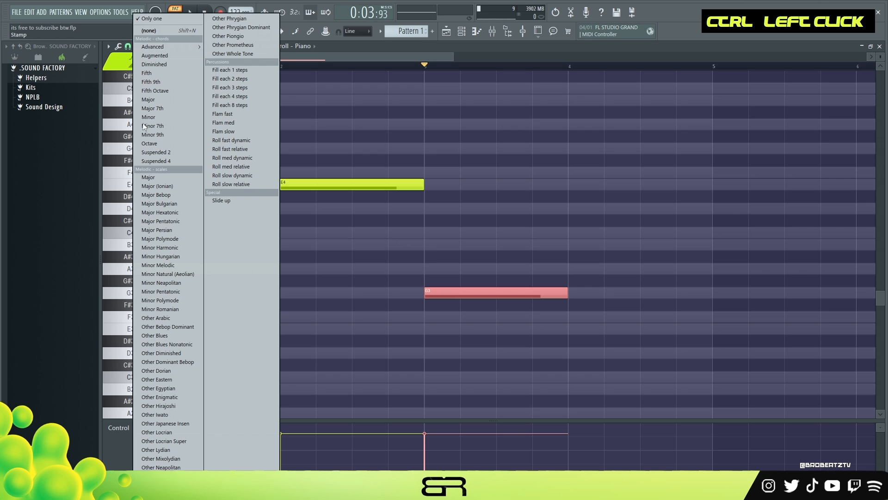
click(151, 73)
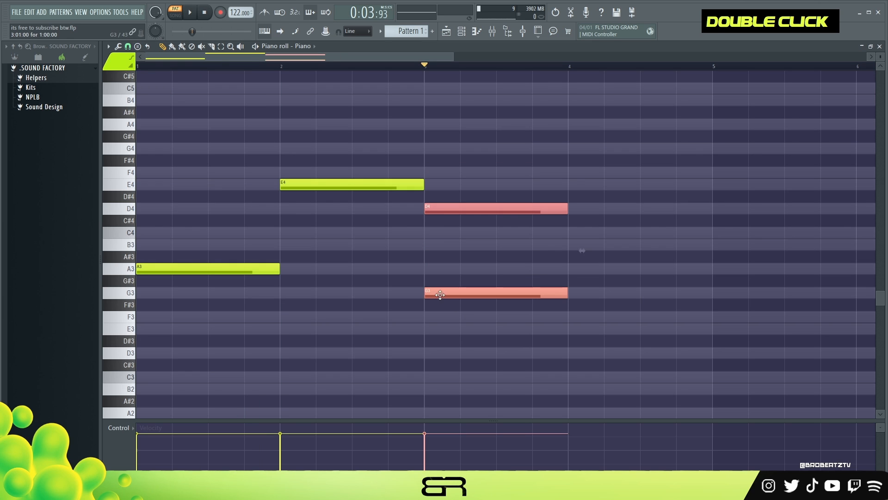
- Lower the chord's D4 note an octave to D3 and move it to bar 4
right_click(476, 341)
ctrl+click(471, 207)
key(ctrl+Down)
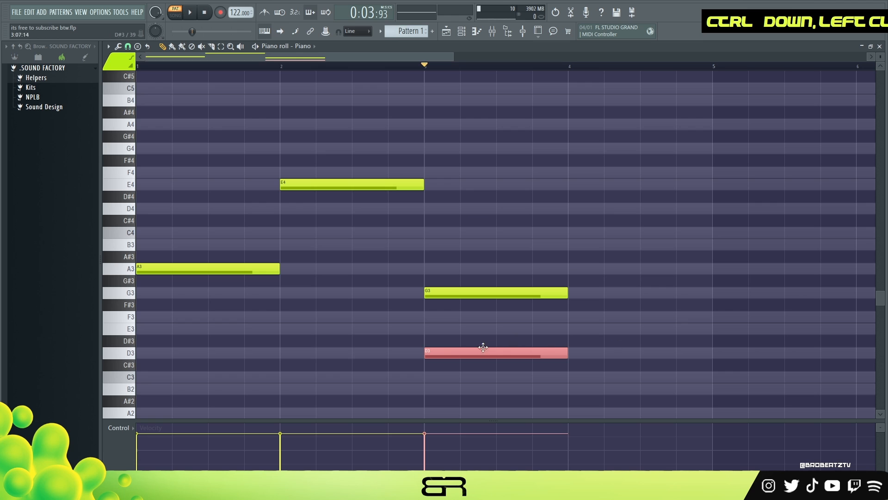
drag(488, 349, 621, 347)
right_click(476, 359)
- Try lowering the bar-2 E4 note an octave to E3, then raise it back
ctrl+click(375, 183)
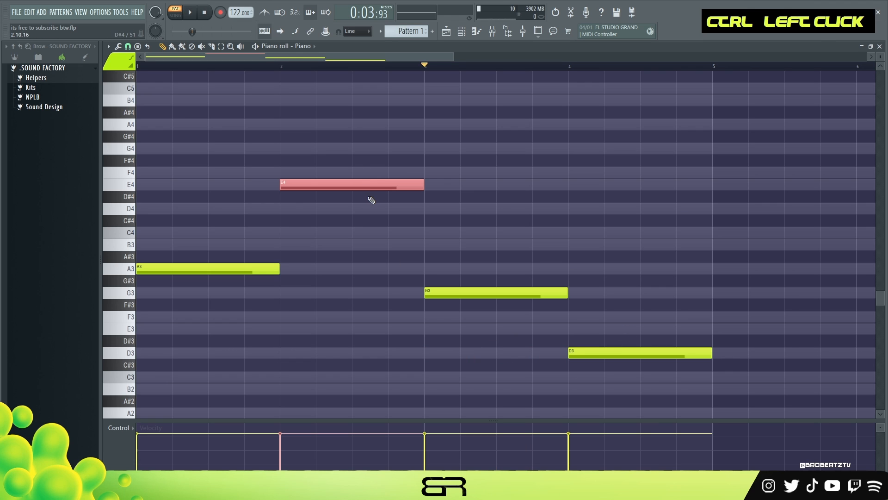
key(ctrl+Down)
right_click(215, 256)
key(alt+z)
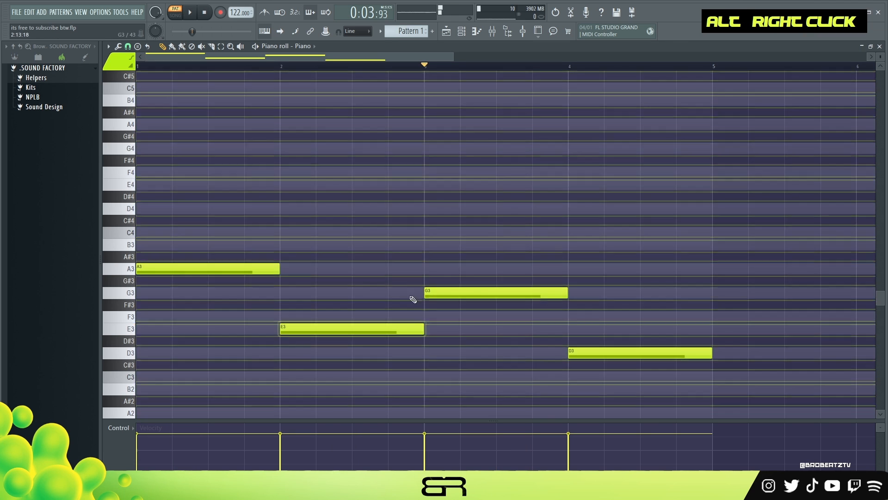
alt+right_click(619, 312)
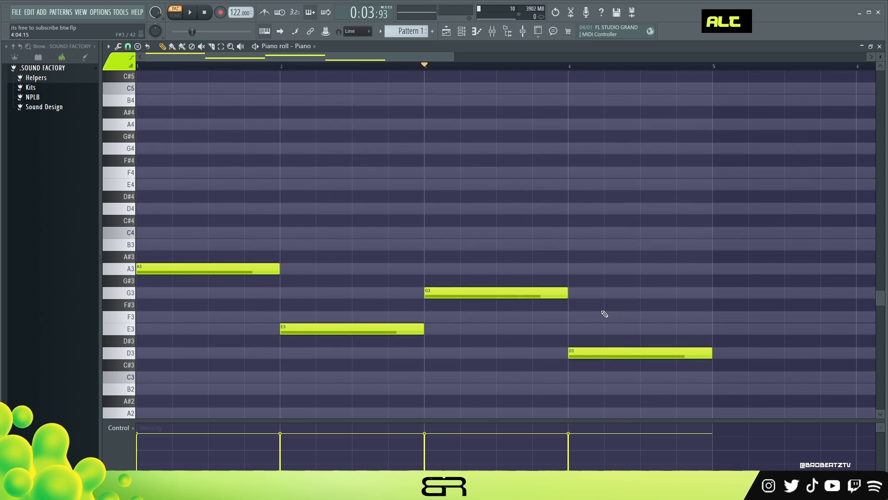
key(ctrl+Up)
- Change the bar-4 D3 note to B3
ctrl+click(615, 353)
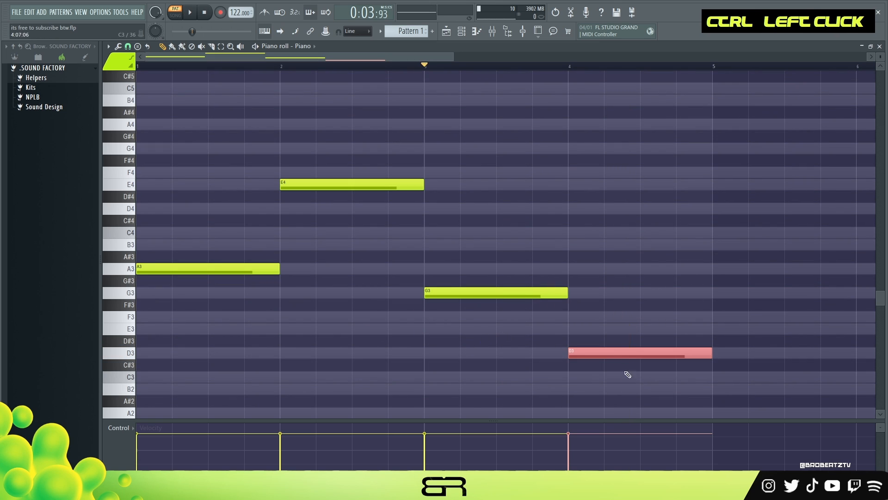
key(ctrl+Up)
drag(617, 209, 472, 209)
right_click(463, 259)
mouse_move(450, 296)
shift+mouse_down()
mouse_move(476, 287)
mouse_move(438, 244)
mouse_move(552, 241)
shift+mouse_up()
right_click(421, 330)
right_click(518, 210)
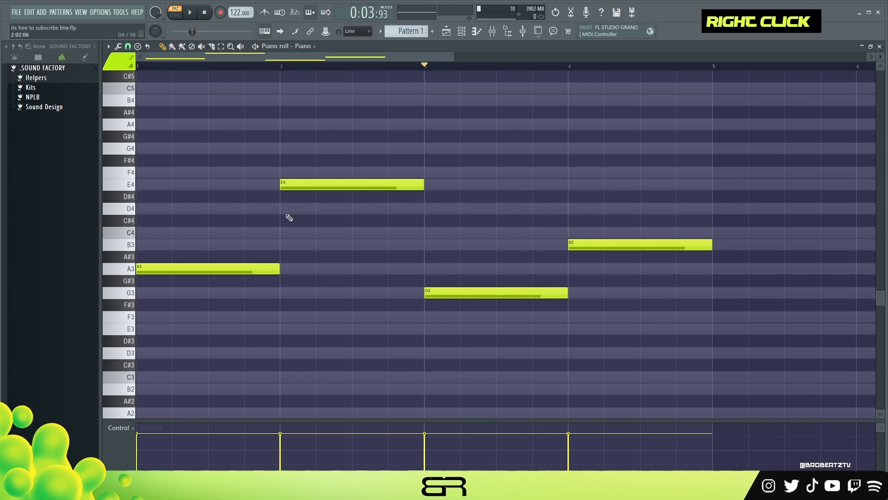
alt+right_click(341, 213)
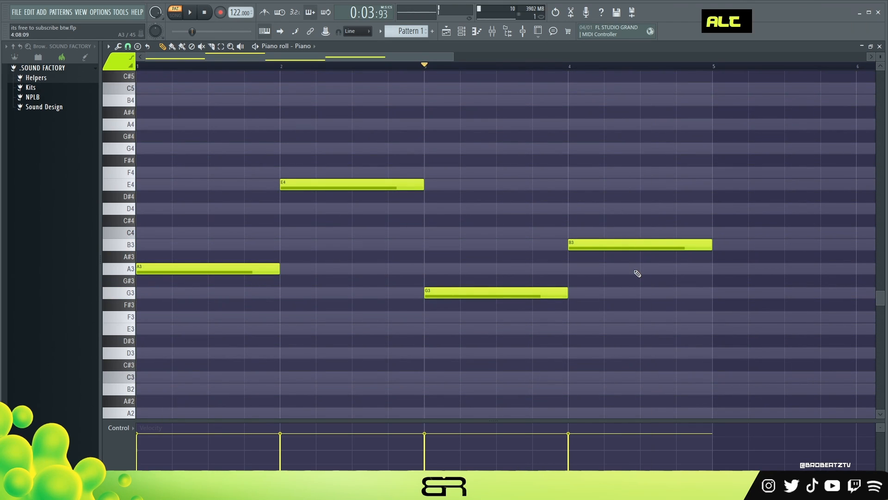
- Revert the bar-4 note to D3 and lower the bar-2 E4 note an octave to E3
right_click(600, 255)
click(426, 207)
ctrl+click(426, 207)
key(ctrl+Down)
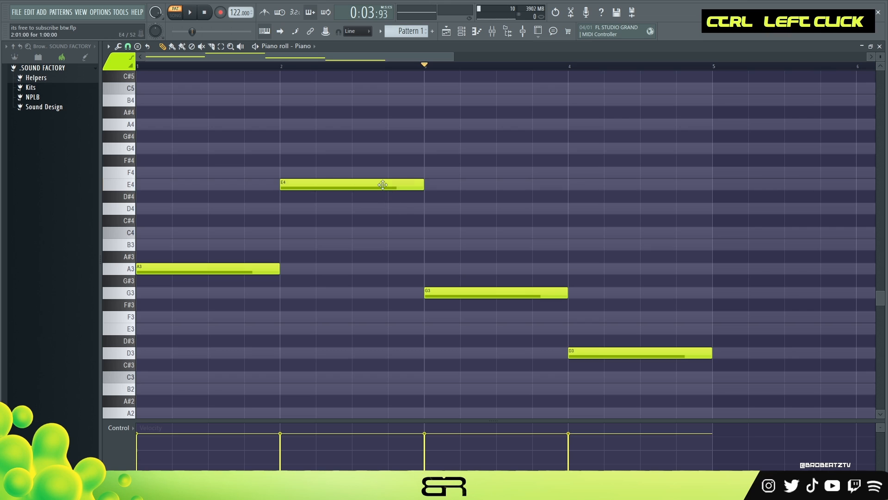
ctrl+click(351, 196)
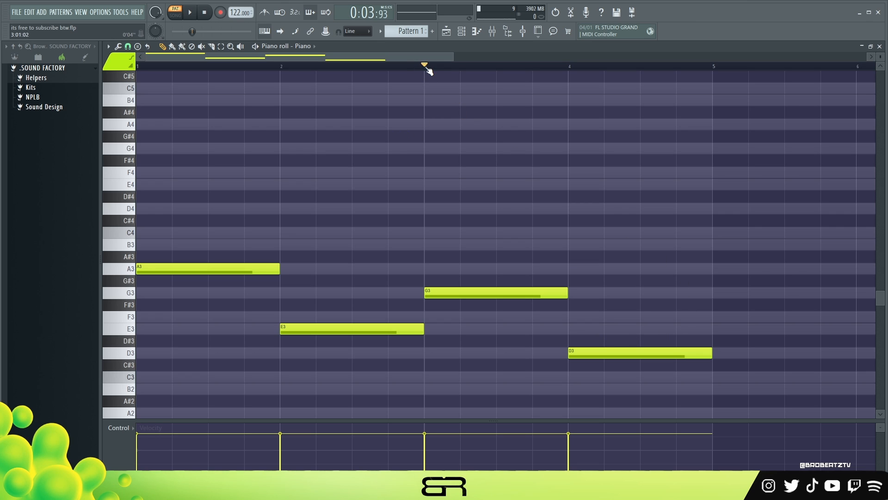
- Place an A3 note at the start of bar 6
scroll(353, 289, up, 5)
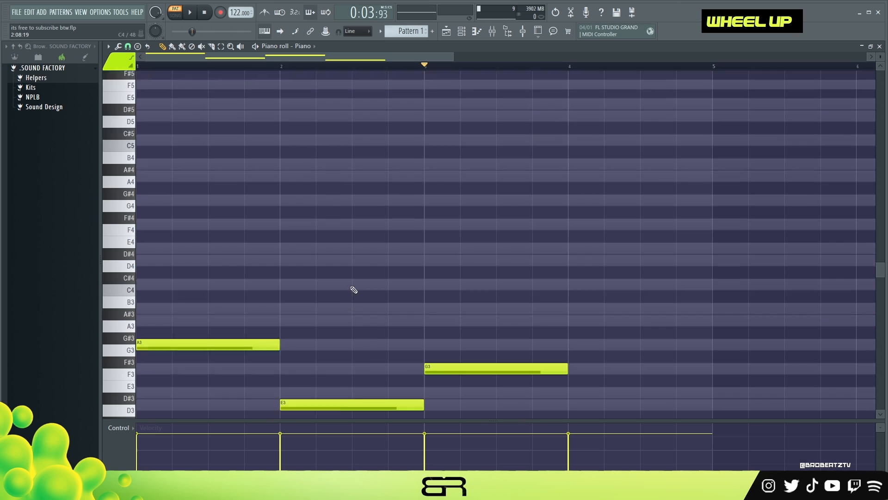
scroll(459, 228, down, 5)
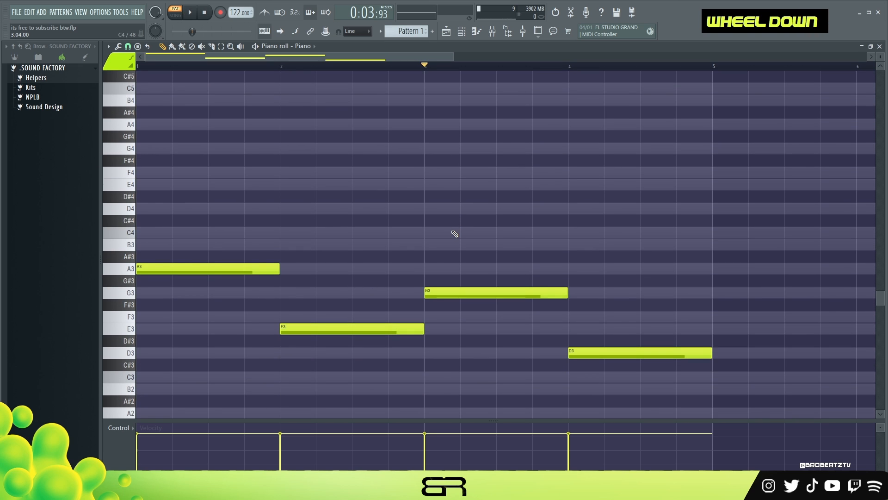
mouse_move(426, 68)
mouse_down()
mouse_move(172, 64)
mouse_move(380, 144)
mouse_up()
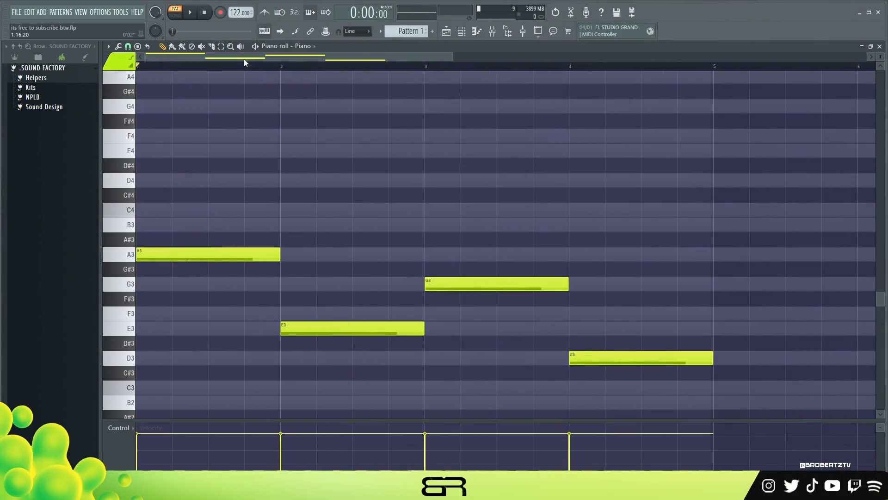
drag(254, 56, 487, 120)
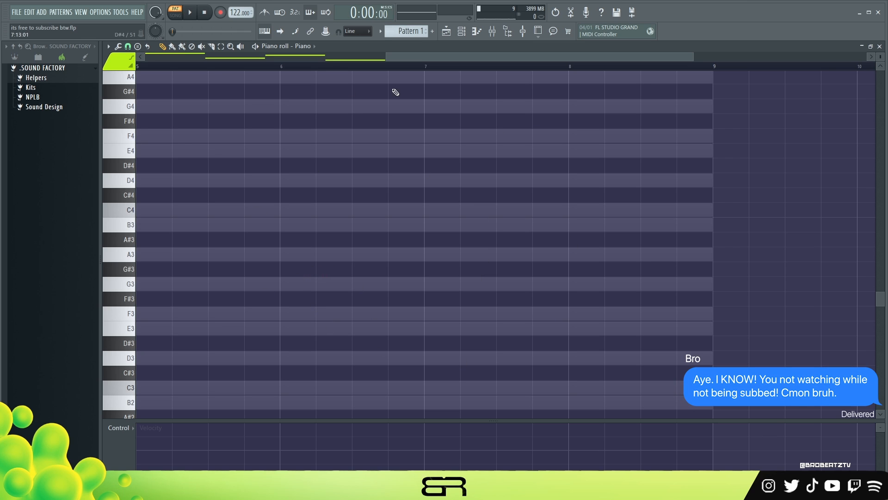
scroll(210, 300, down, 1)
scroll(203, 296, up, 1)
click(283, 255)
scroll(309, 304, up, 1)
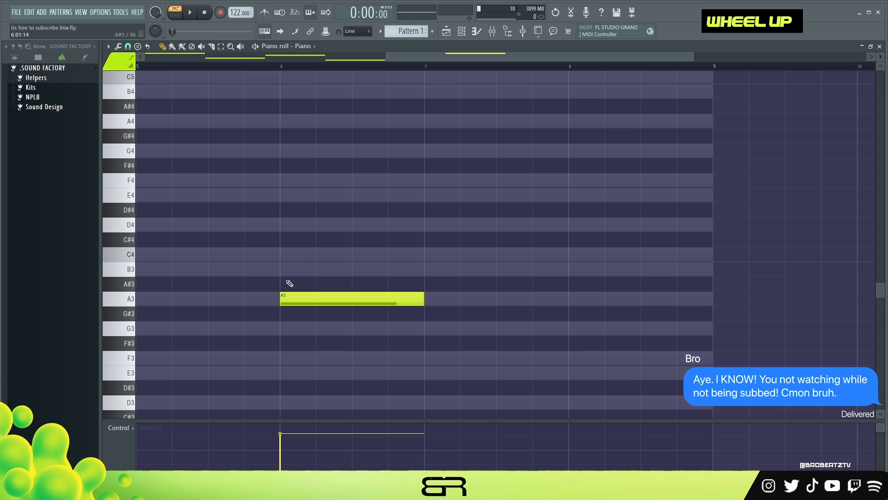
- Stack C4 and E4 on the bar-6 A3 note to form an A minor triad
scroll(422, 67, up, 1)
scroll(332, 200, up, 1)
scroll(312, 285, down, 1)
ctrl+click(309, 298)
drag(273, 298, 262, 185)
right_click(268, 182)
alt+right_click(306, 200)
right_click(511, 218)
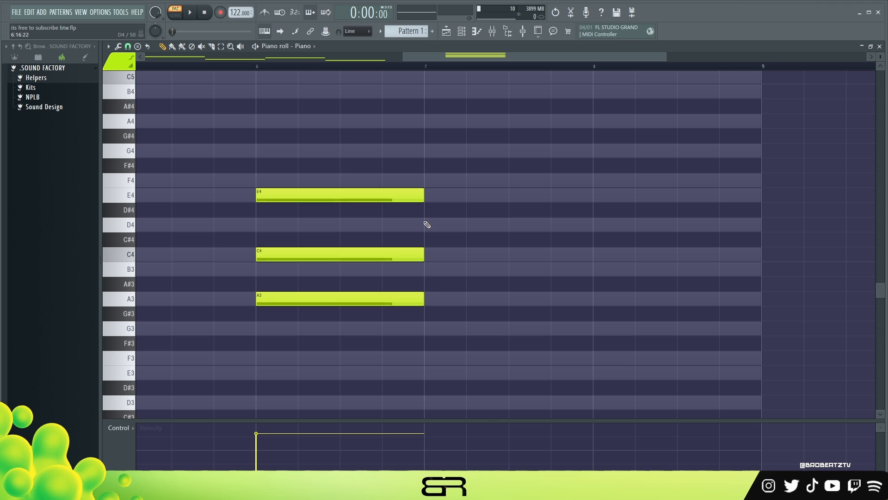
- Add D4 and B3 notes to the bar-6 chord and select them
click(258, 224)
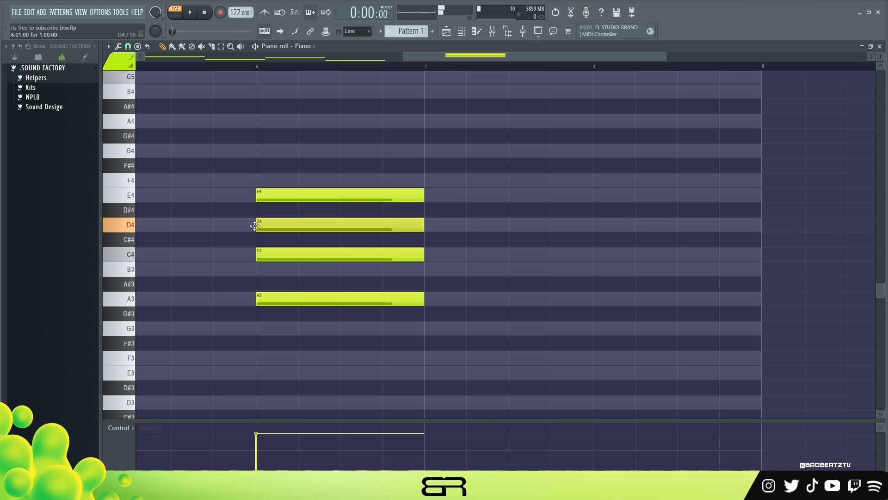
click(258, 269)
ctrl+click(268, 225)
ctrl+shift+click(283, 273)
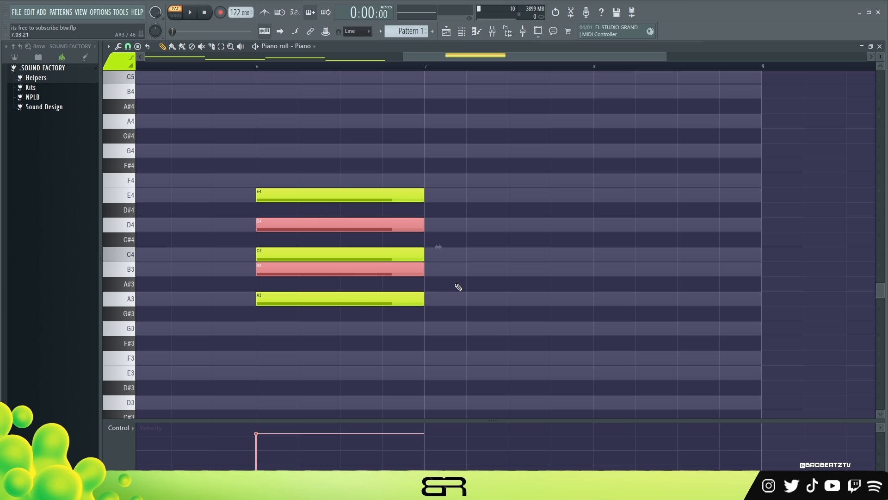
key(ctrl+Up)
key(ctrl+Down)
key(ctrl+Up)
key(ctrl+Down)
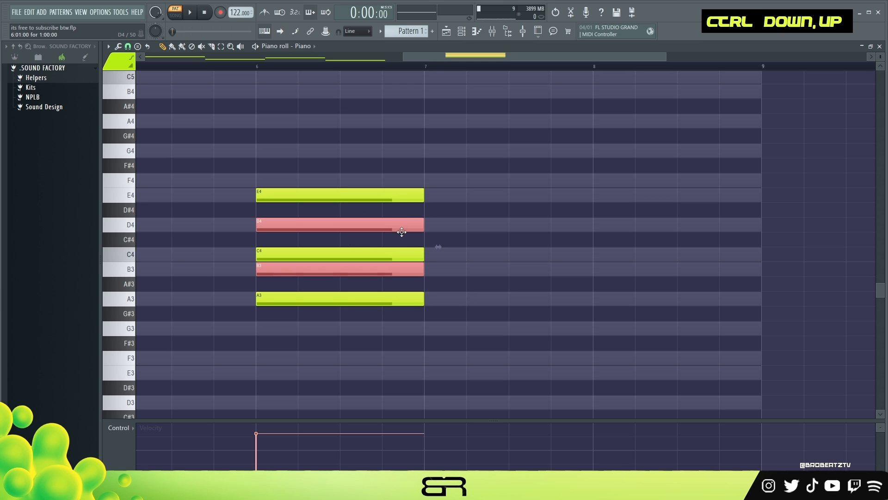
- Shorten the D4 and B3 notes so they start on the last beat of bar 6
scroll(448, 280, up, 2)
right_click(460, 280)
ctrl+drag(444, 248, 299, 393)
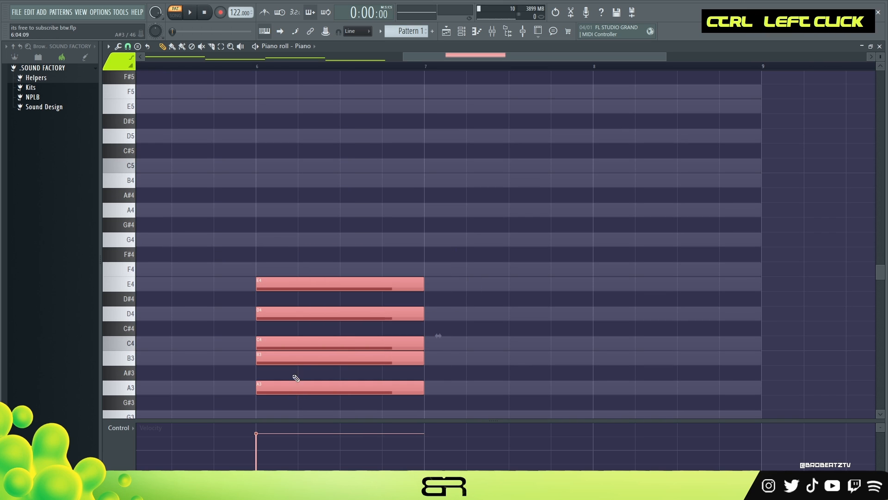
right_click(518, 296)
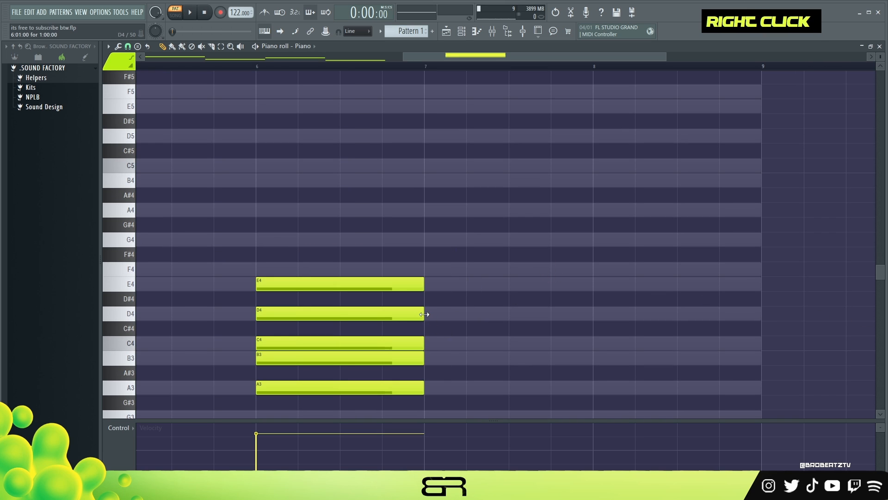
ctrl+shift+click(266, 314)
ctrl+shift+click(260, 359)
ctrl+shift+click(258, 360)
shift+drag(258, 360, 382, 354)
right_click(315, 363)
ctrl+click(274, 316)
ctrl+shift+click(264, 358)
right_click(435, 358)
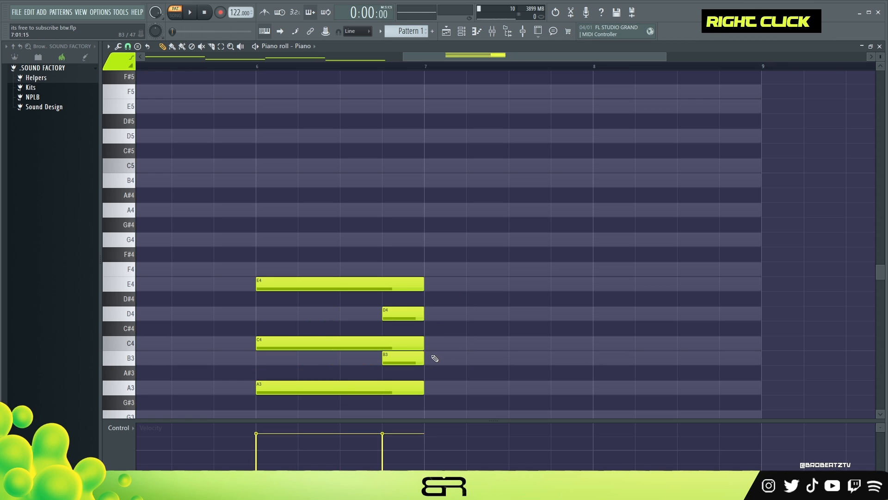
- Duplicate the E4, D4, C4 and B3 notes an octave higher
ctrl+drag(443, 263, 334, 361)
drag(353, 348, 322, 347)
key(ctrl+Up)
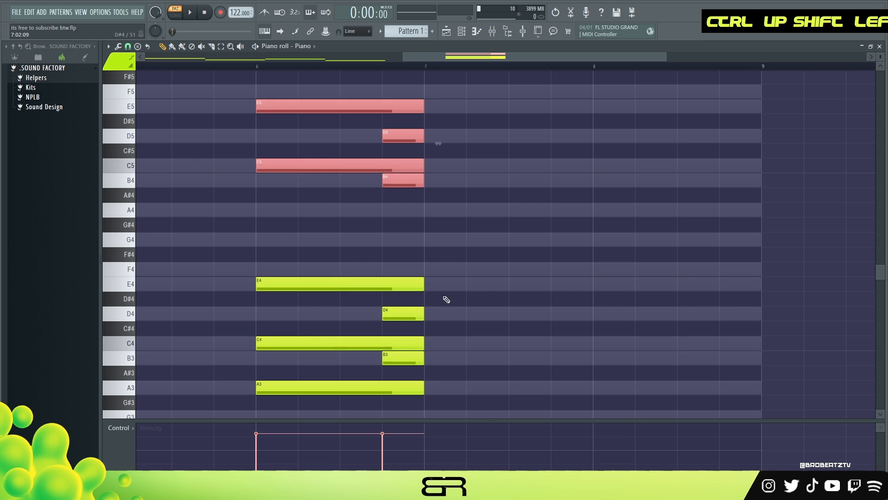
scroll(518, 299, up, 2)
ctrl+click(537, 297)
scroll(417, 205, down, 1)
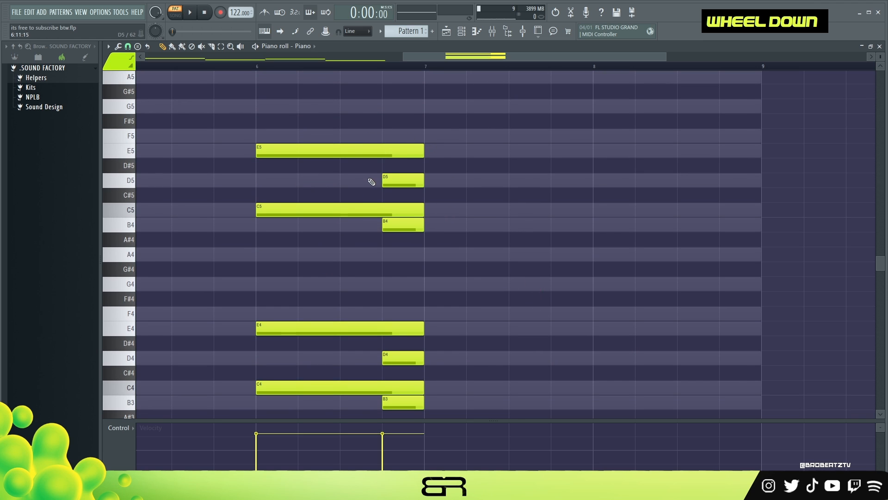
- Delete the upper copies and raise the C4 and B3 notes an octave to C5 and B4
right_click(392, 151)
scroll(407, 256, down, 2)
drag(420, 283, 369, 325)
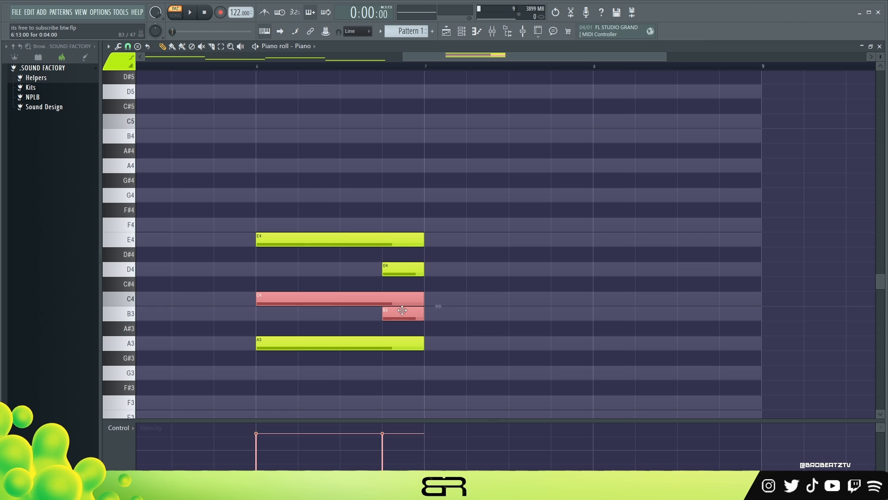
key(ctrl+Up)
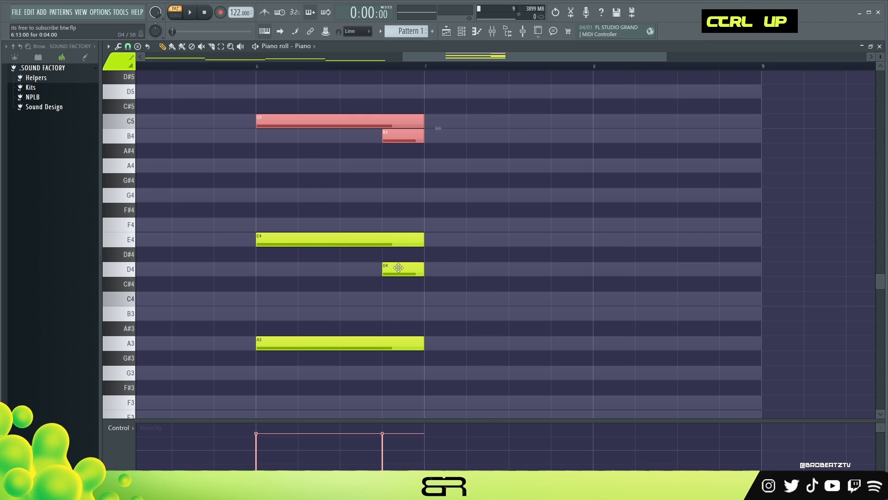
right_click(391, 173)
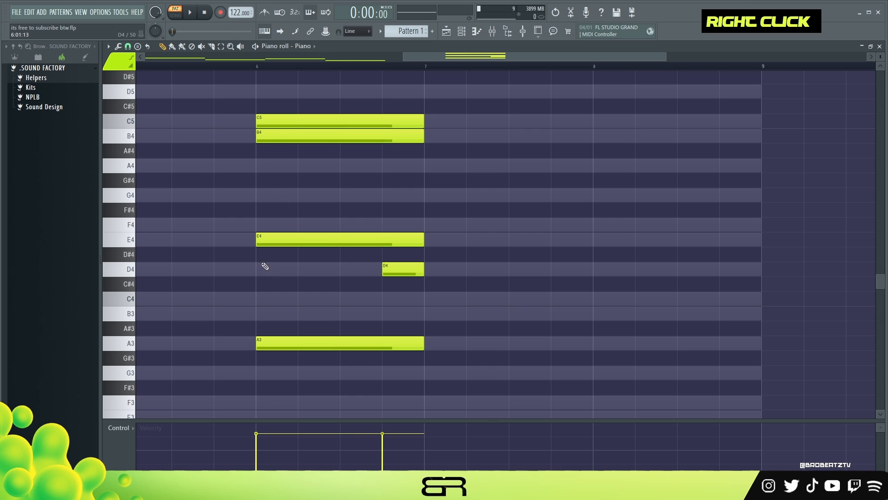
- Duplicate the C5 note down to A4 in bar 6
ctrl+click(350, 119)
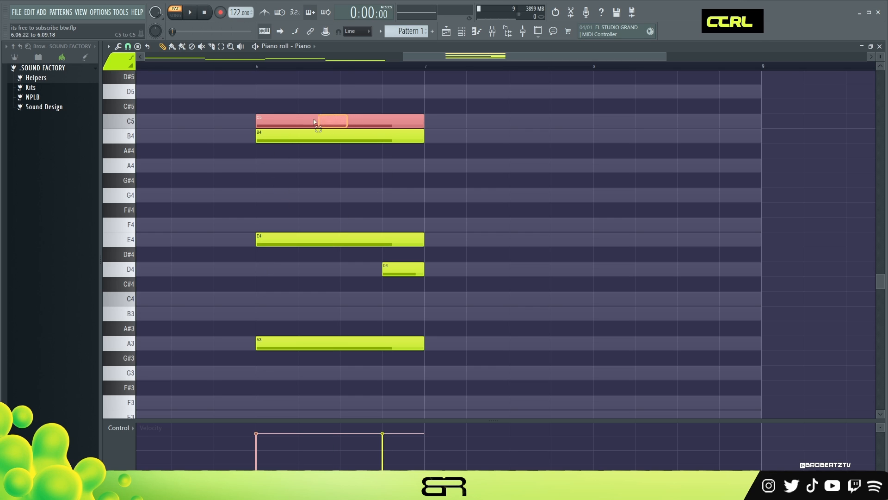
shift+click(296, 121)
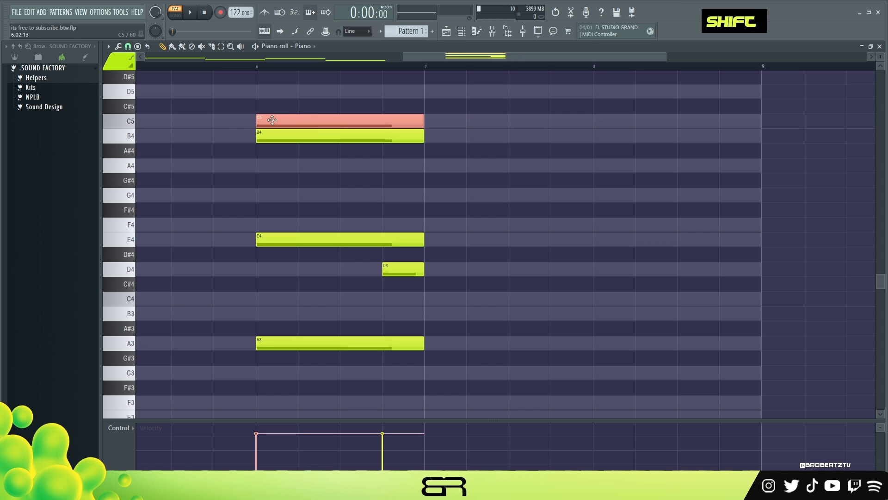
drag(272, 120, 294, 173)
right_click(298, 187)
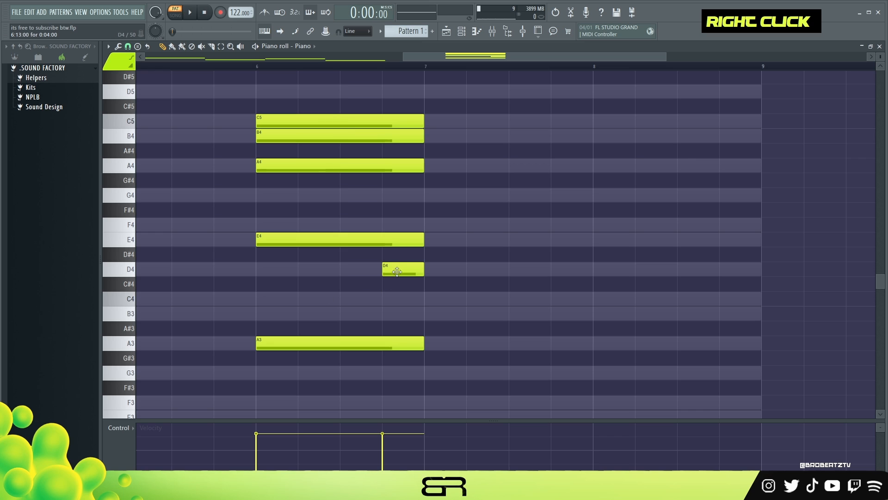
- Extend the D4 note across the full bar and raise it two octaves to D6
ctrl+click(382, 273)
drag(285, 275, 286, 272)
key(ctrl+Up)
scroll(341, 272, up, 3)
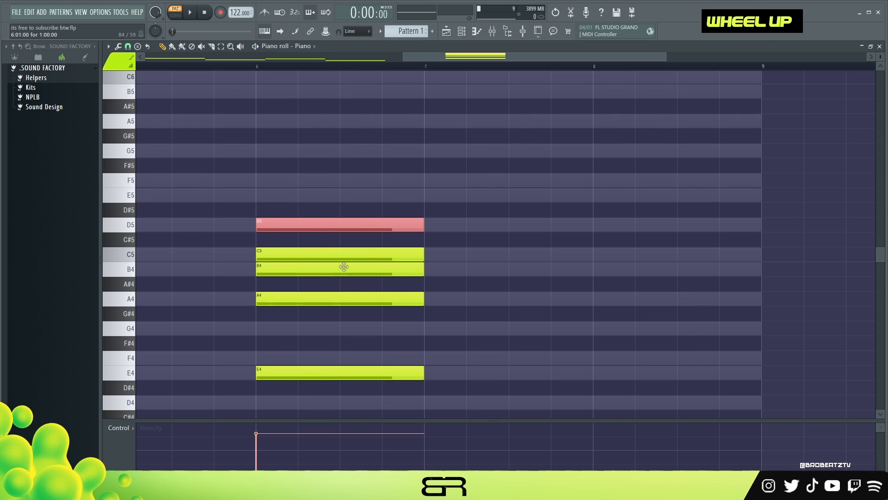
key(ctrl+Up)
key(ctrl+Down)
key(ctrl+Up)
scroll(374, 296, up, 2)
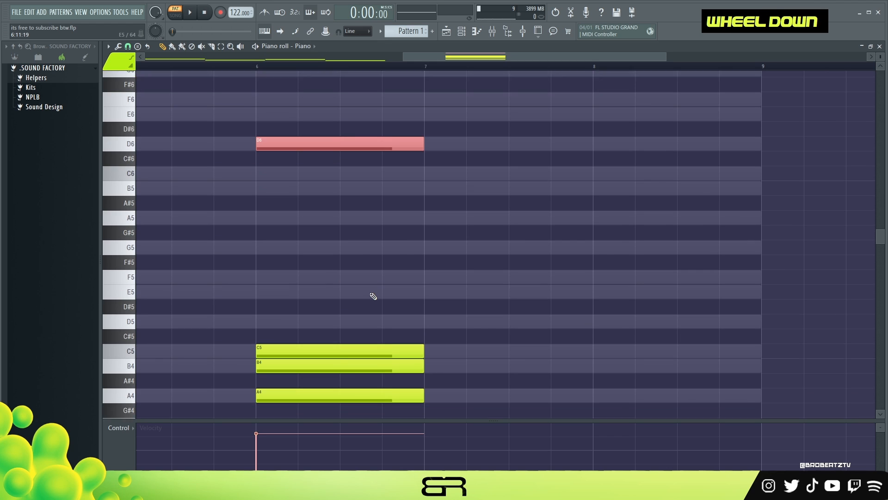
- Duplicate the E4 note up to E5 and G5 in the bar-6 chord
scroll(373, 296, down, 5)
drag(329, 311, 295, 333)
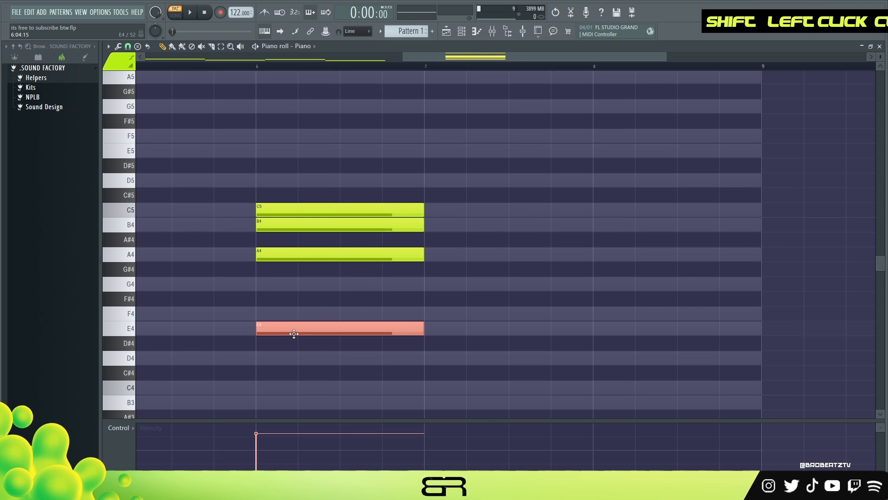
scroll(301, 335, down, 3)
scroll(302, 335, up, 1)
key(ctrl+Up)
scroll(283, 244, up, 5)
drag(294, 283, 288, 250)
scroll(304, 249, down, 2)
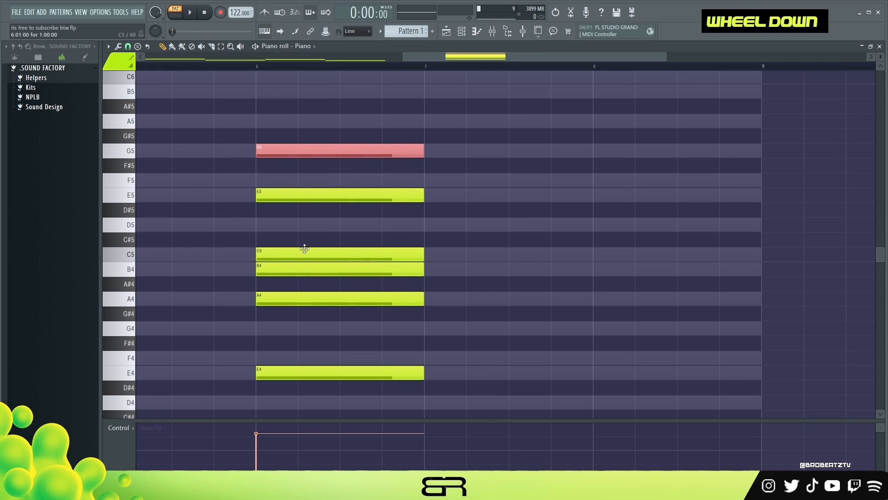
alt+right_click(304, 249)
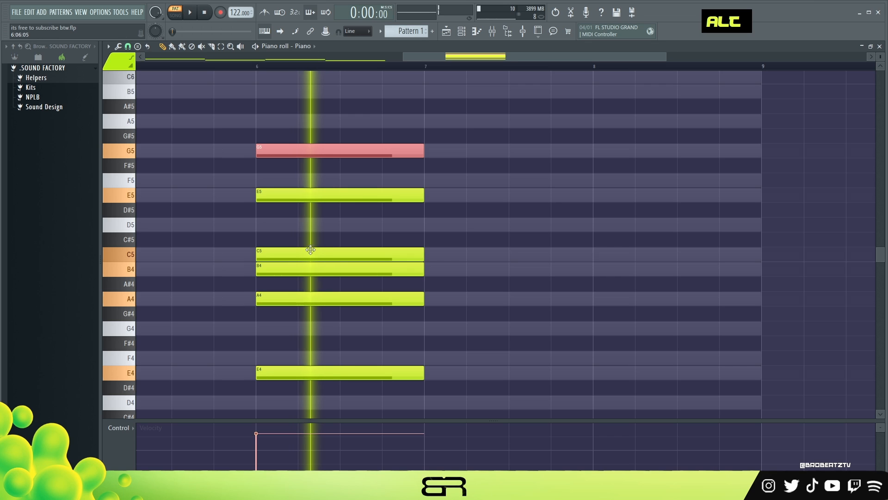
scroll(329, 276, down, 2)
scroll(317, 321, down, 2)
click(426, 298)
click(427, 269)
click(427, 254)
click(433, 225)
click(434, 195)
drag(607, 183, 510, 324)
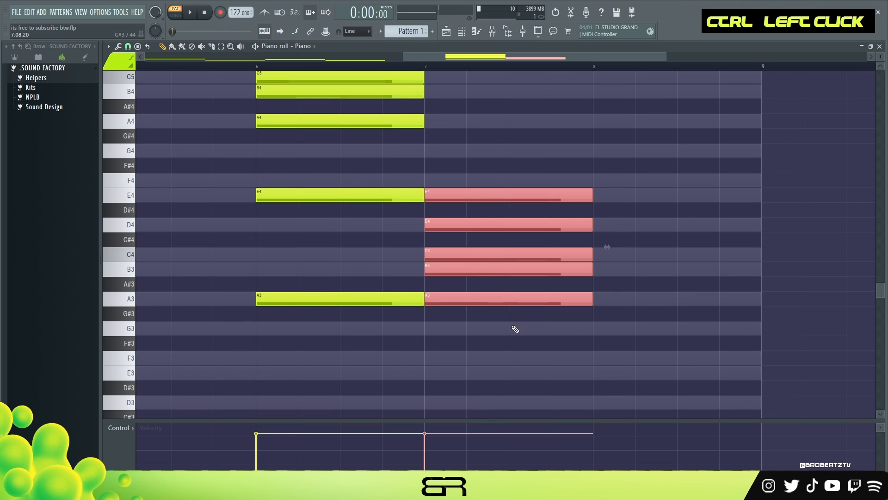
scroll(448, 298, up, 5)
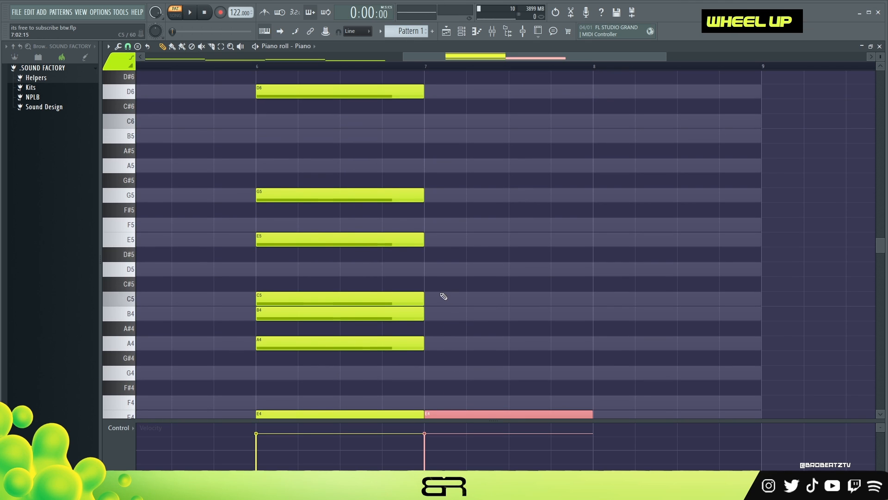
scroll(331, 226, up, 1)
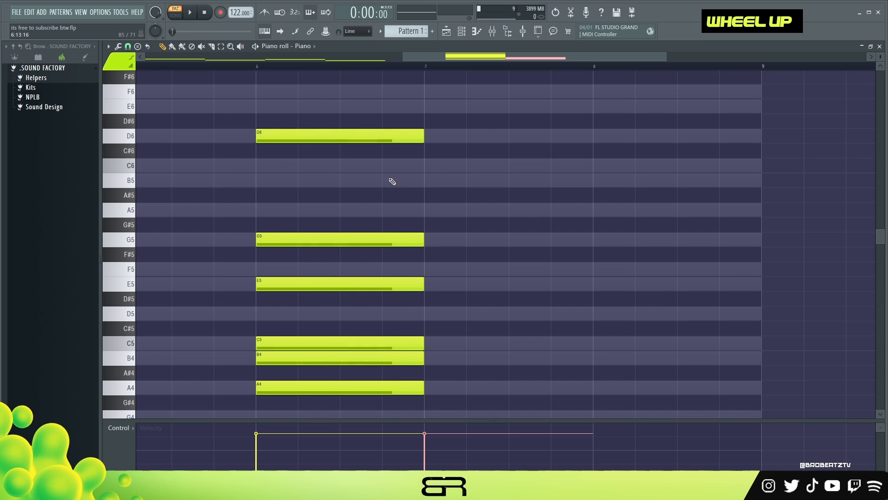
scroll(392, 184, down, 6)
right_click(538, 137)
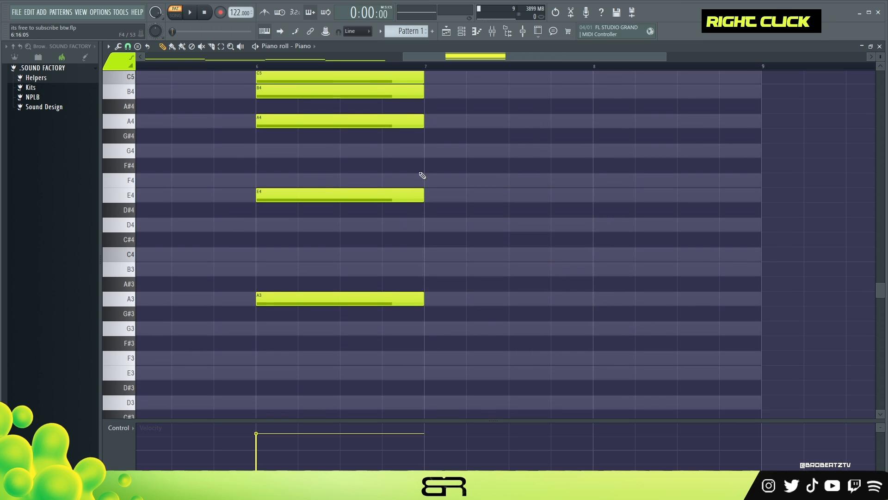
click(425, 155)
click(426, 184)
right_click(480, 179)
- Select the bar-6 chord notes and return the view to the four-bar progression
drag(432, 333, 260, 110)
scroll(309, 138, down, 2)
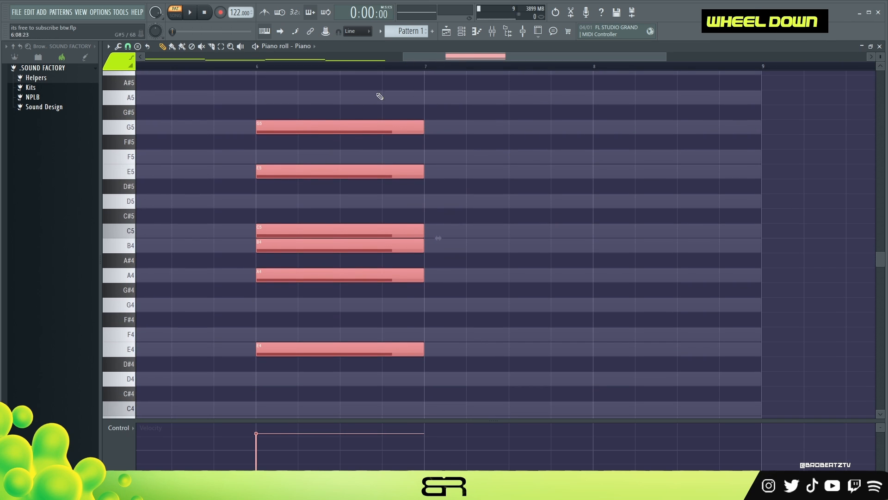
drag(417, 57, 81, 60)
scroll(220, 264, down, 6)
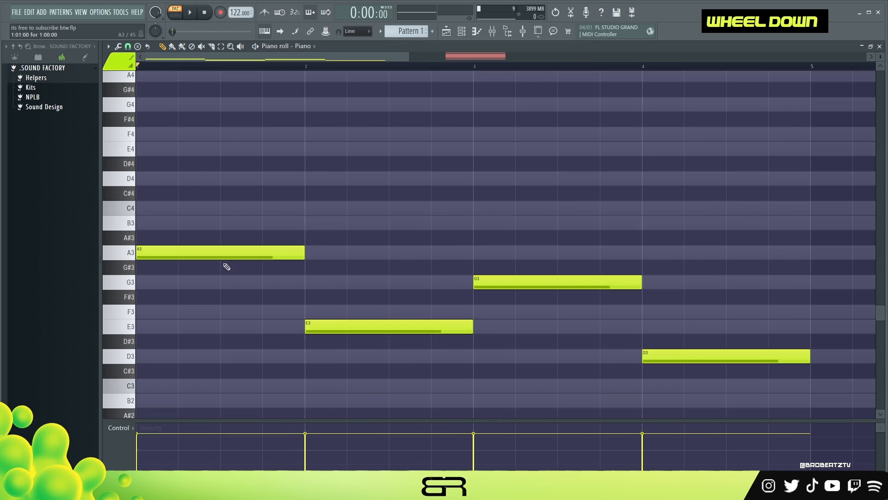
drag(325, 238, 326, 268)
ctrl+shift+click(502, 212)
right_click(636, 184)
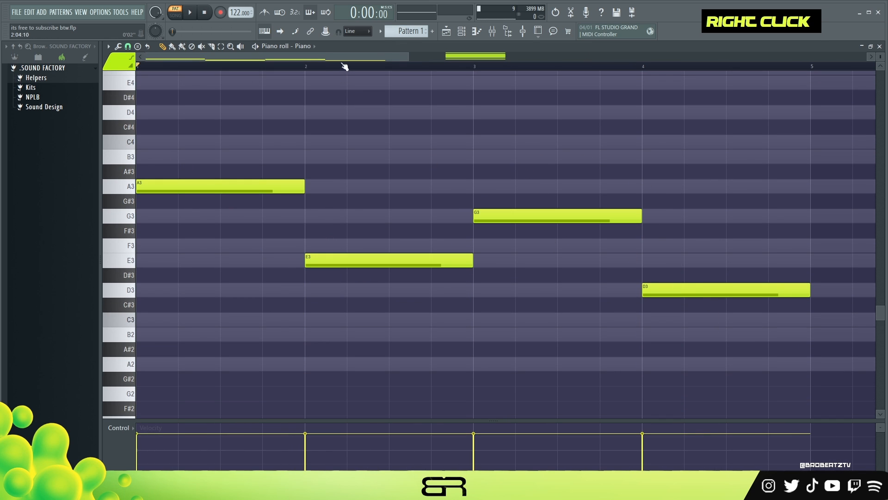
scroll(215, 140, up, 2)
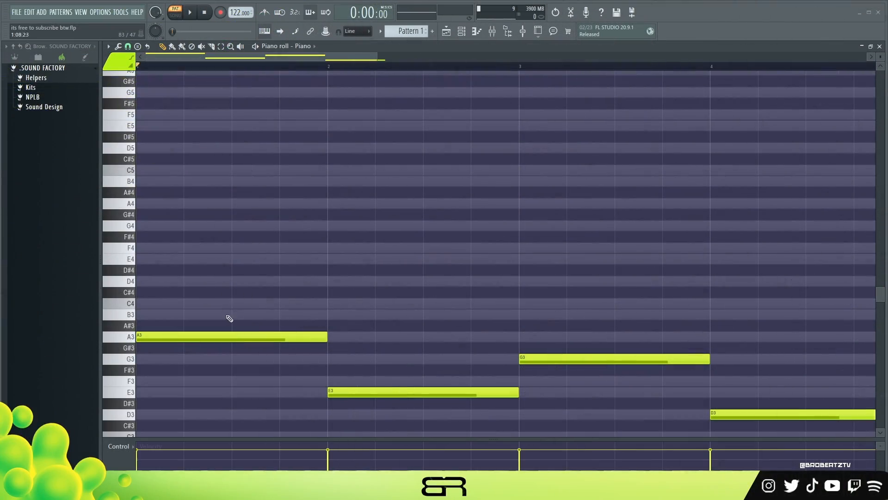
- Stack C4, E4 and G4 above the A3 note in bar 1 by duplicating it upward
ctrl+click(166, 336)
drag(166, 337, 156, 226)
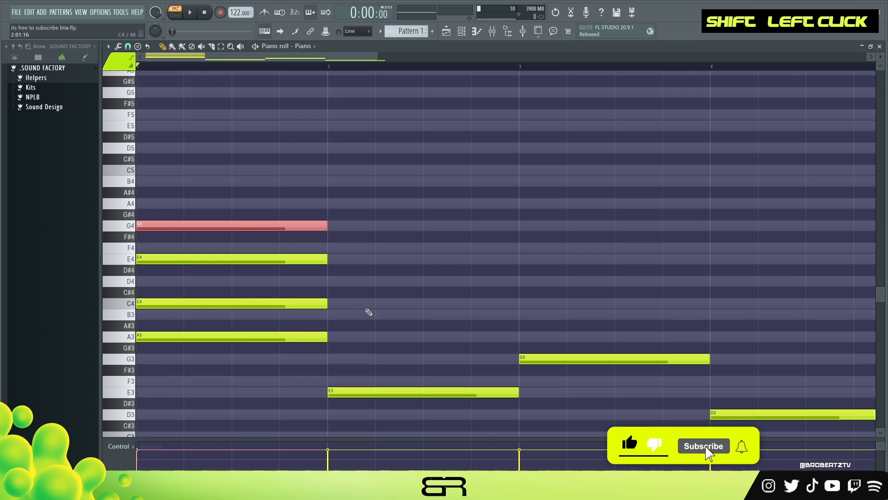
- Add B4 and D5 to the top of the bar-1 chord by duplicating upward
drag(159, 225, 148, 147)
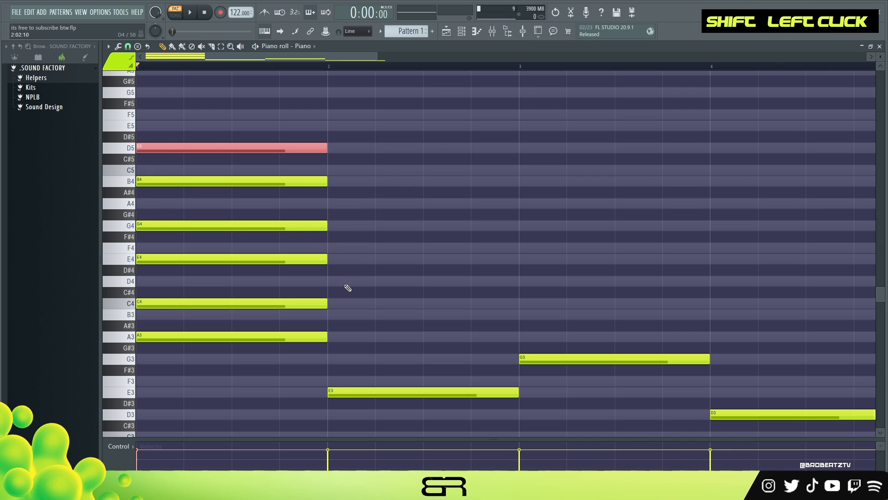
mouse_move(335, 254)
mouse_down()
mouse_move(285, 317)
mouse_move(132, 344)
mouse_up()
ctrl+click(370, 279)
click(279, 281)
click(279, 313)
right_click(371, 281)
right_click(393, 315)
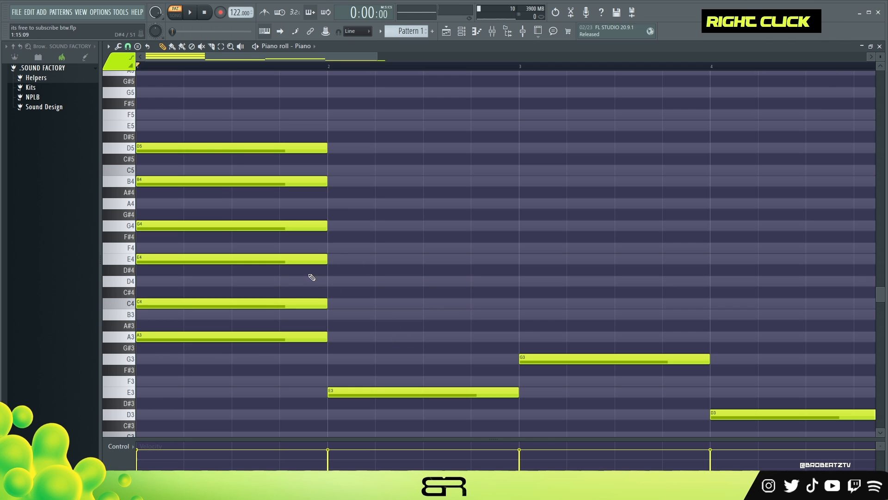
- Raise the C4 and G4 notes of the bar-1 chord one octave to C5 and G5, and play it back
ctrl+click(199, 304)
key(ctrl+Up)
scroll(294, 258, up, 2)
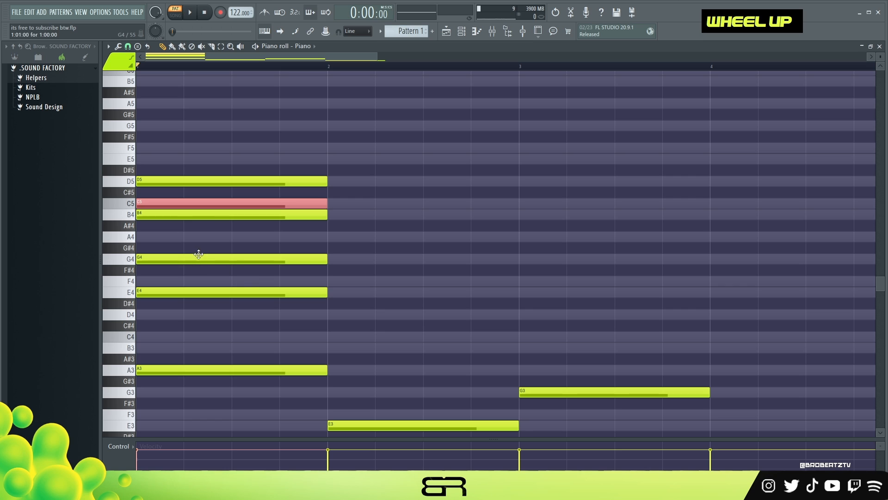
ctrl+click(194, 259)
key(ctrl+Up)
key(space)
key(space)
key(space)
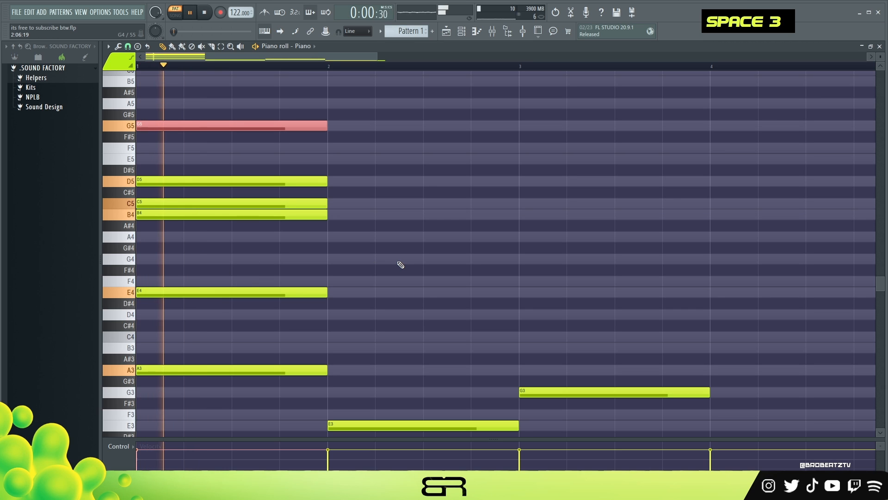
right_click(406, 261)
key(space)
- Duplicate the bar-2 E3 note and raise the copy one octave to E4
scroll(383, 347, down, 2)
shift+click(373, 360)
drag(374, 360, 391, 359)
key(ctrl+Up)
scroll(357, 357, up, 2)
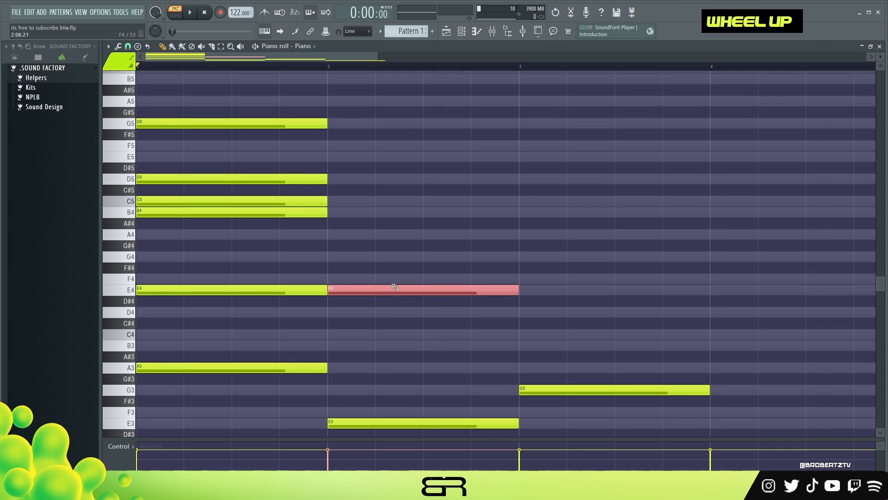
- Add B4, D5 and G5 above E4 in the bar-2 chord and play the chords back
drag(349, 293, 350, 181)
right_click(365, 158)
click(376, 255)
key(ctrl+Up)
right_click(377, 257)
key(space)
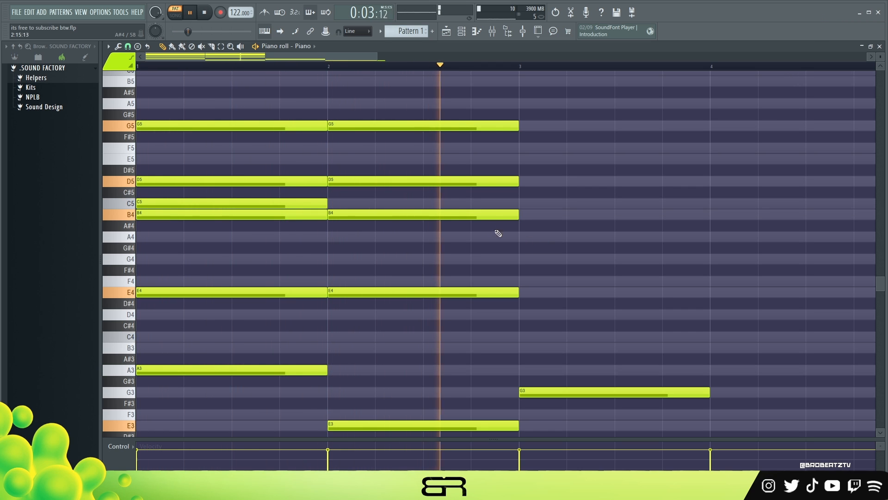
key(space)
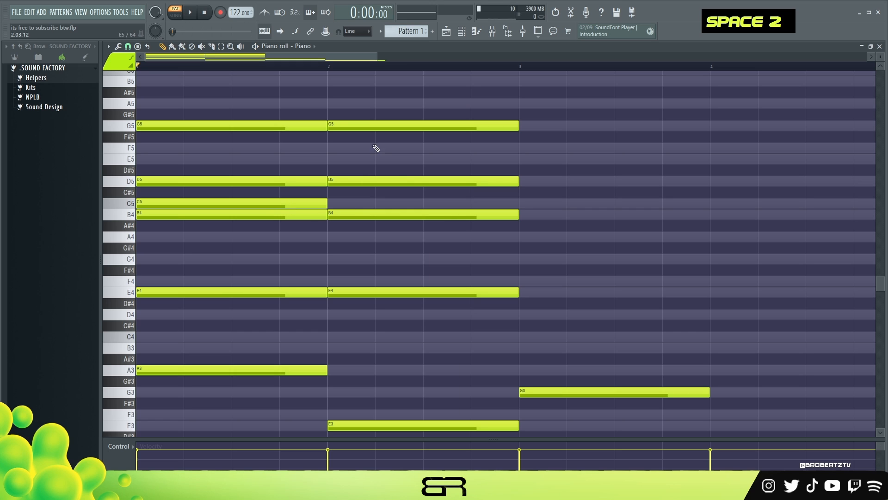
right_click(331, 228)
scroll(367, 259, down, 1)
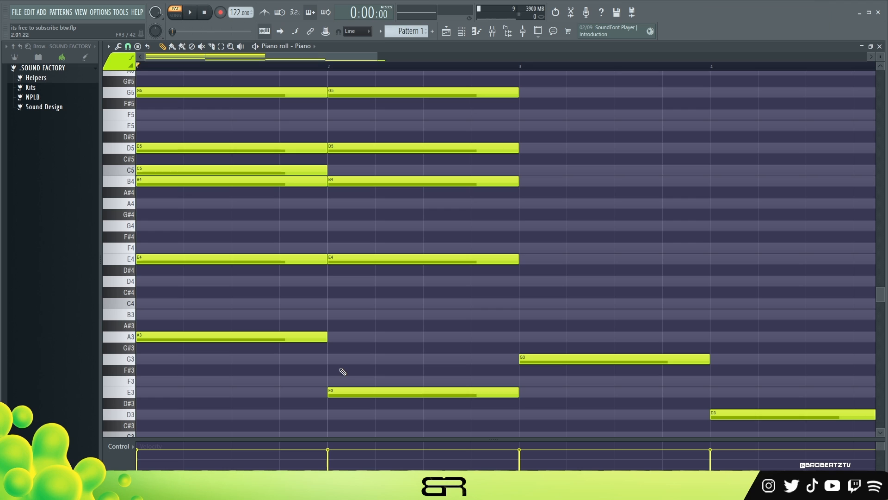
ctrl+click(343, 392)
mouse_move(343, 393)
shift+mouse_down()
mouse_move(341, 359)
mouse_move(375, 330)
mouse_move(342, 315)
mouse_move(451, 399)
shift+mouse_up()
right_click(445, 378)
click(376, 338)
double_click(377, 382)
right_click(527, 338)
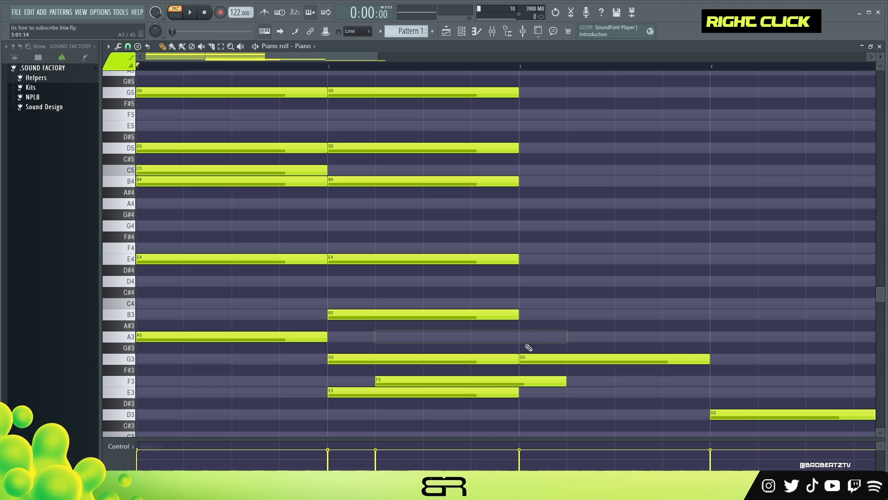
right_click(536, 380)
right_click(397, 315)
right_click(396, 359)
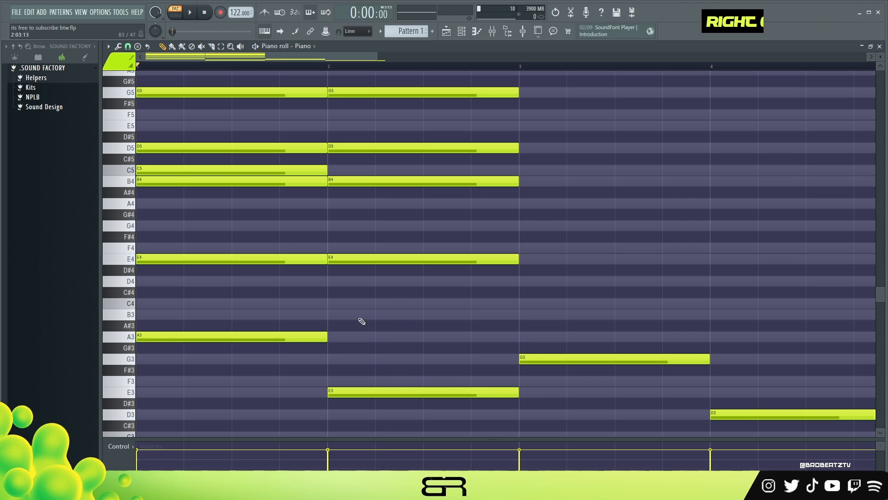
- Duplicate the bar-1 A3 note into bar 2, raise it one octave to A4, and play back
ctrl+click(158, 337)
drag(157, 337, 333, 347)
key(ctrl+Up)
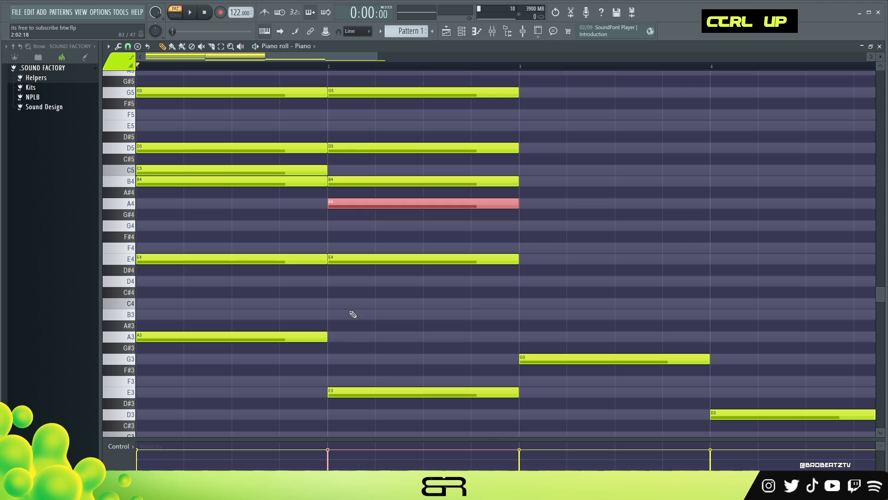
scroll(359, 276, up, 3)
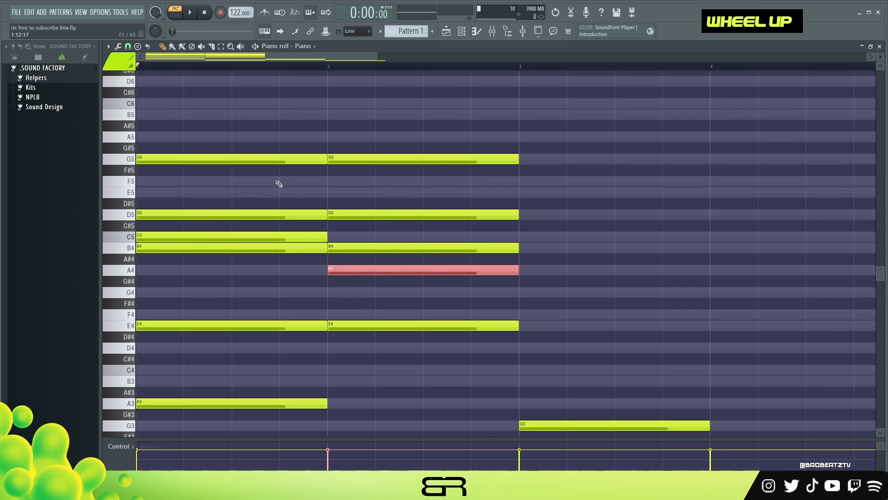
key(space)
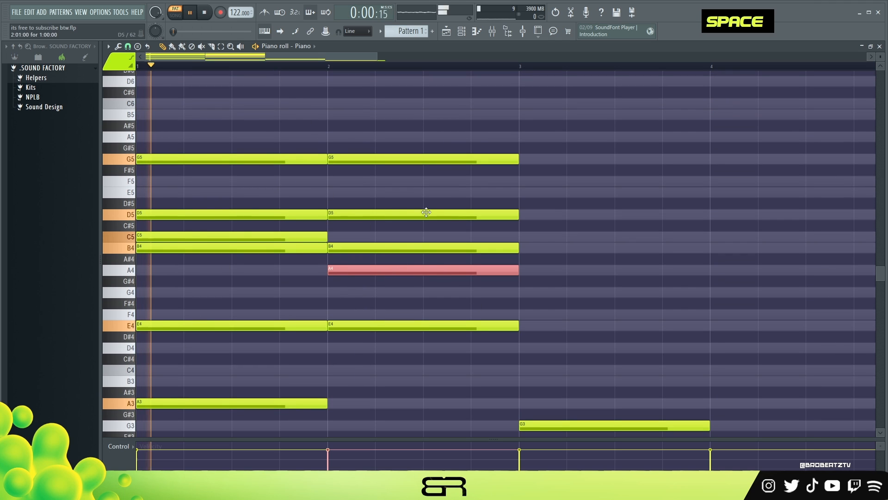
right_click(613, 200)
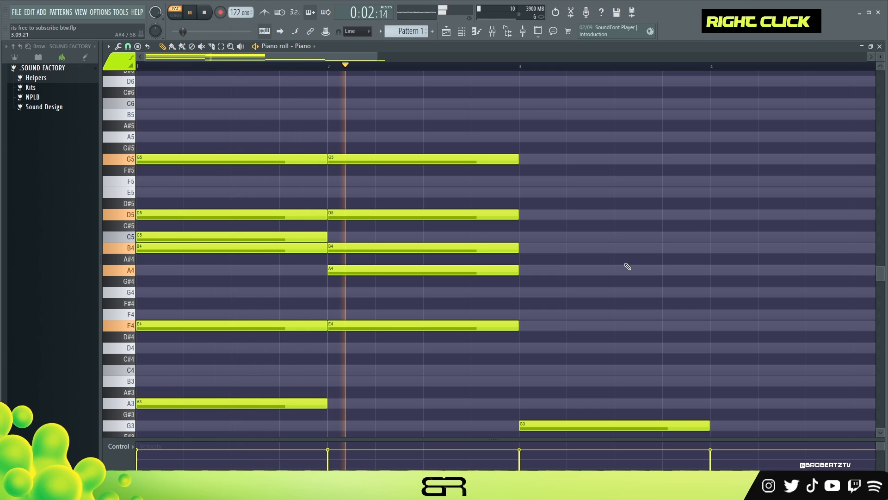
key(space)
scroll(595, 269, down, 3)
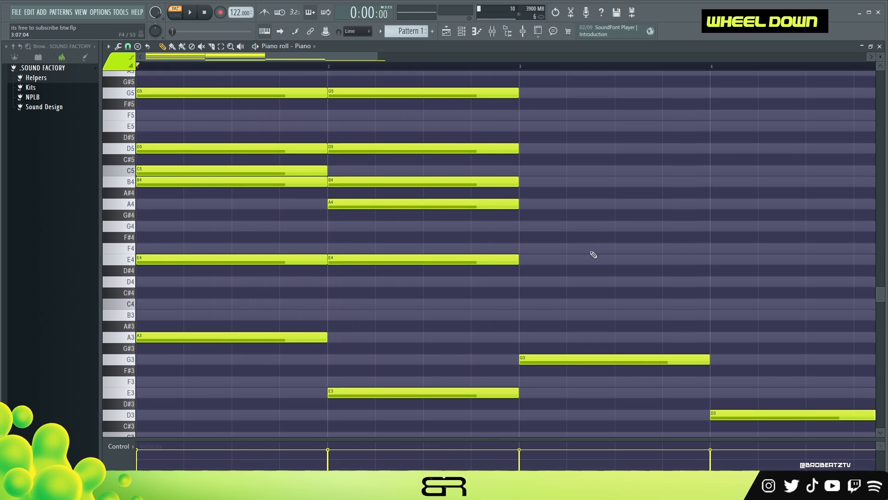
- Build the bar-3 chord by duplicating G3 upward to D4, G4 and B4
double_click(289, 54)
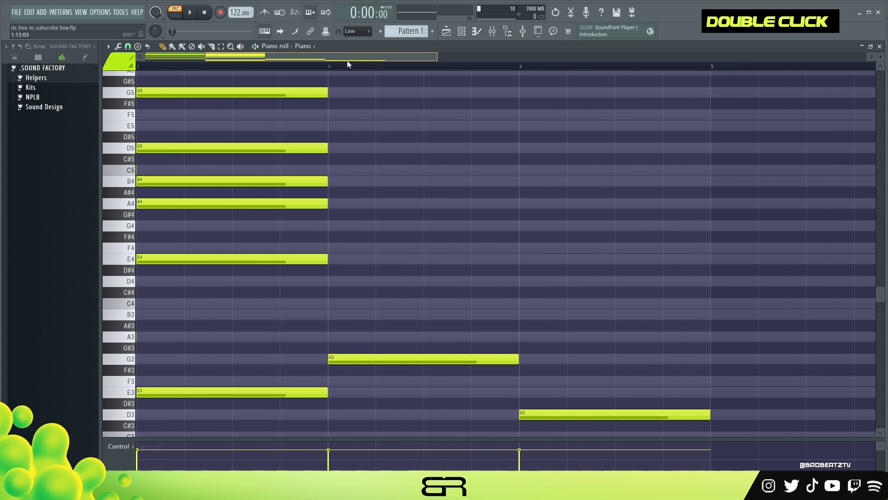
scroll(404, 260, up, 1)
scroll(399, 311, down, 1)
ctrl+click(353, 359)
drag(353, 359, 356, 285)
ctrl+click(358, 314)
key(ctrl+Up)
scroll(383, 232, up, 2)
ctrl+click(345, 248)
drag(345, 248, 356, 285)
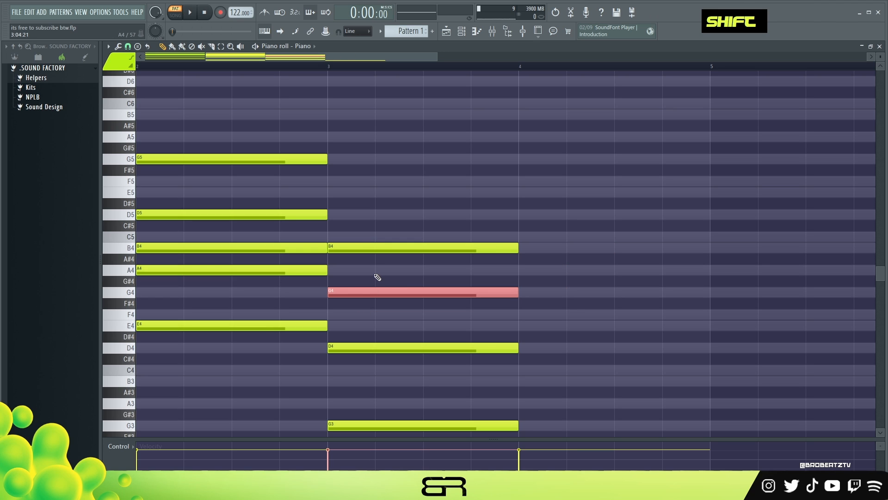
- Add D5 and A5 to the bar-3 chord, removing the extra F5, and play the progression back
ctrl+click(344, 245)
drag(343, 241, 350, 213)
right_click(345, 237)
ctrl+click(343, 251)
mouse_move(343, 251)
mouse_down()
mouse_move(337, 180)
mouse_move(390, 168)
mouse_move(337, 136)
mouse_up()
right_click(377, 169)
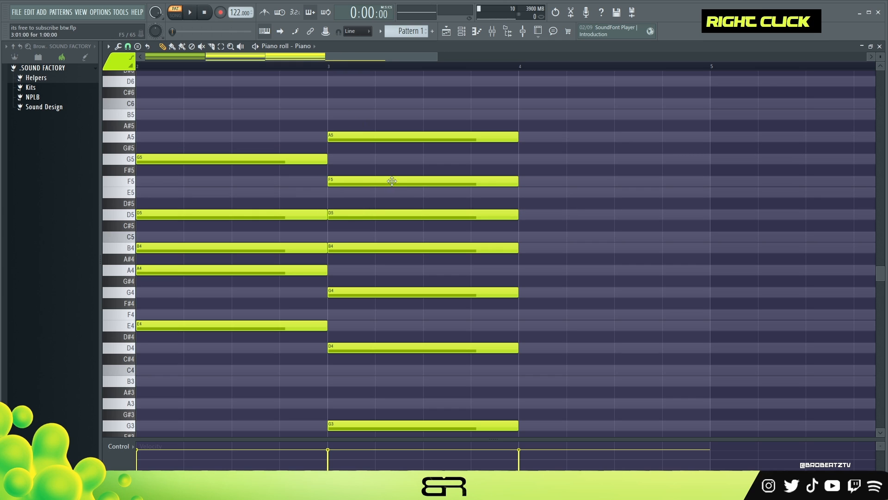
right_click(391, 181)
key(space)
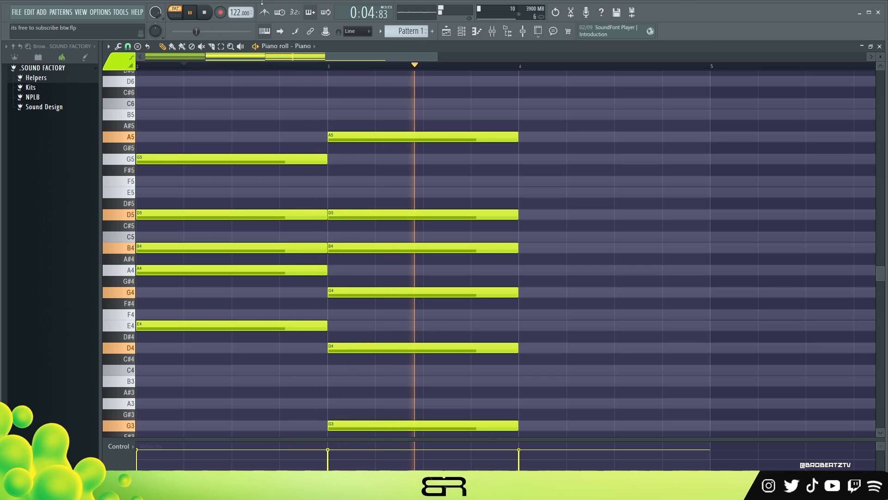
key(space)
key(space)
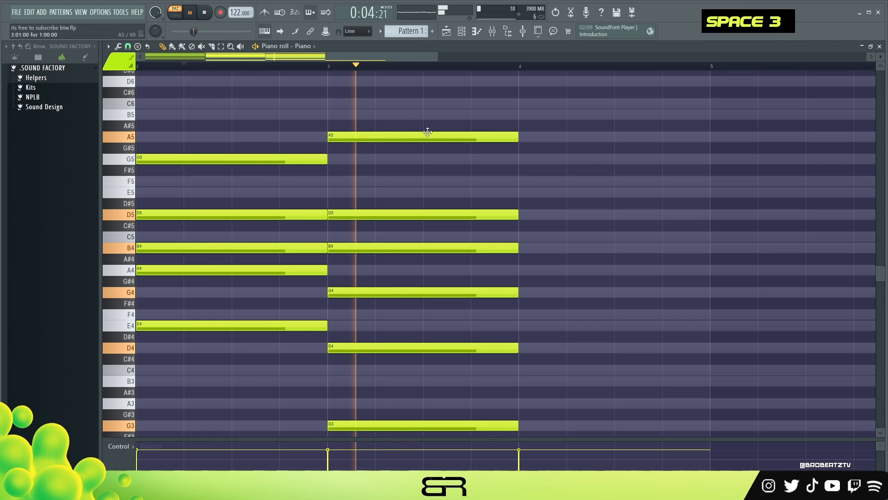
scroll(435, 139, down, 3)
key(space)
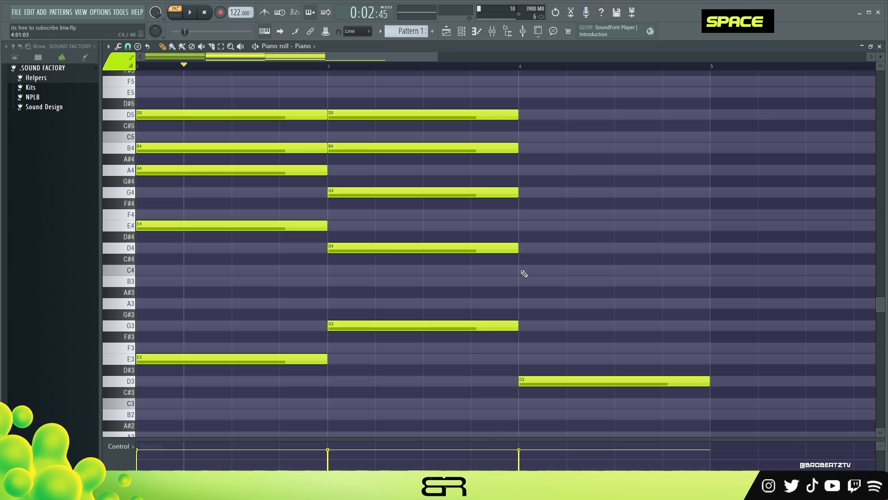
- Duplicate the bar-4 D3 note one octave up to D4
ctrl+click(548, 380)
shift+click(547, 380)
key(ctrl+Up)
scroll(367, 97, up, 2)
scroll(381, 113, right, 3)
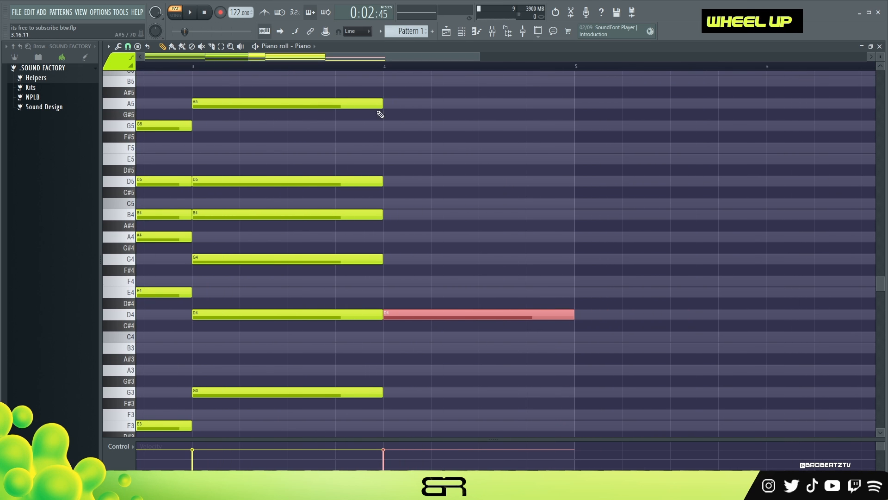
scroll(442, 347, down, 2)
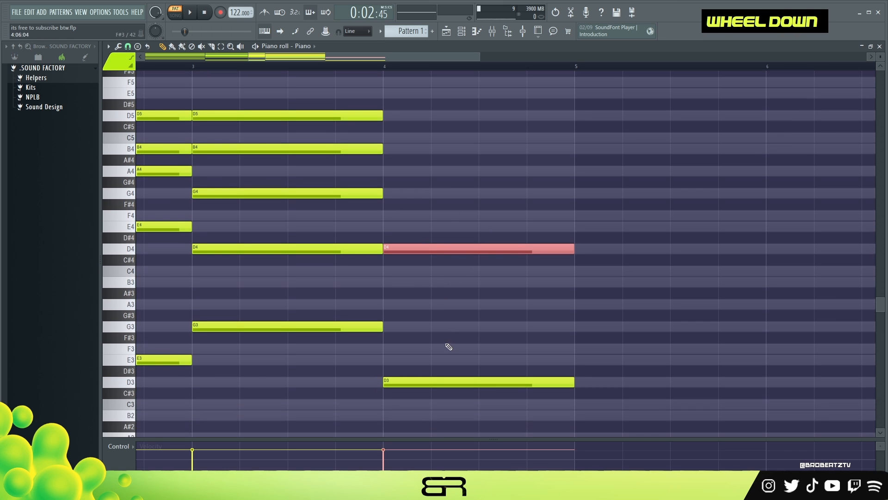
scroll(302, 59, left, 5)
scroll(301, 59, right, 1)
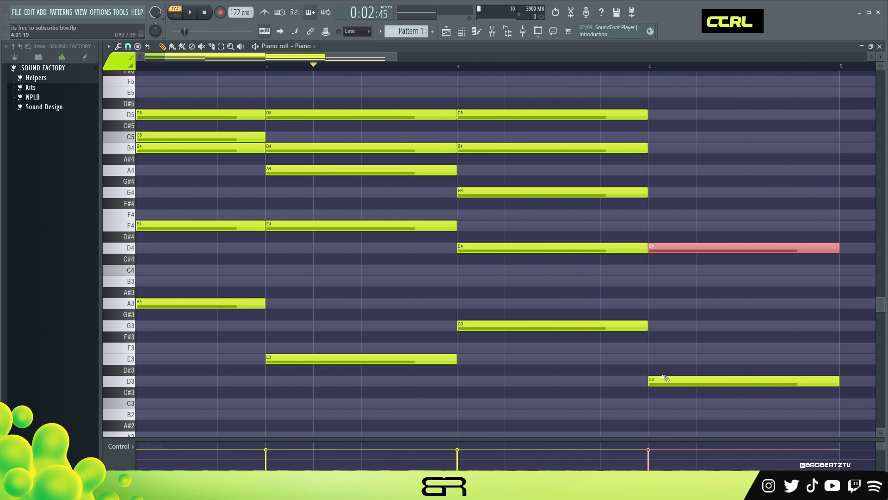
- Build the bar-4 chord by adding F4, A4, C5 and E5 above D4
ctrl+click(694, 380)
ctrl+shift+click(578, 325)
ctrl+shift+click(416, 359)
ctrl+shift+click(213, 303)
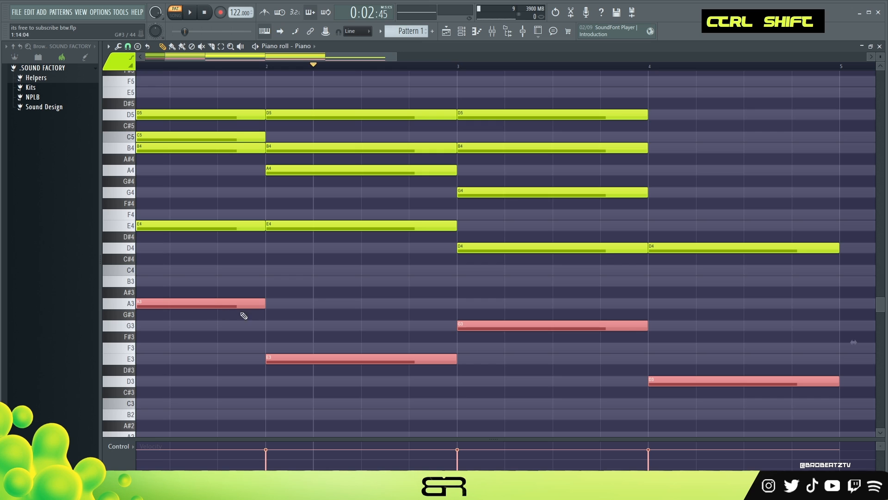
scroll(535, 232, up, 3)
drag(542, 121, 571, 381)
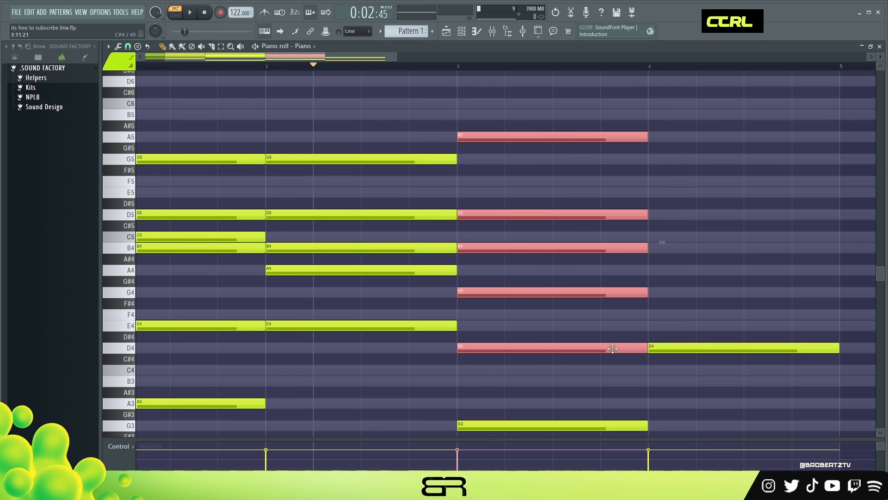
right_click(599, 359)
scroll(362, 58, right, 1)
scroll(579, 250, down, 1)
ctrl+click(542, 314)
drag(542, 314, 533, 151)
scroll(548, 169, up, 1)
shift+drag(534, 194, 525, 114)
right_click(596, 114)
right_click(604, 159)
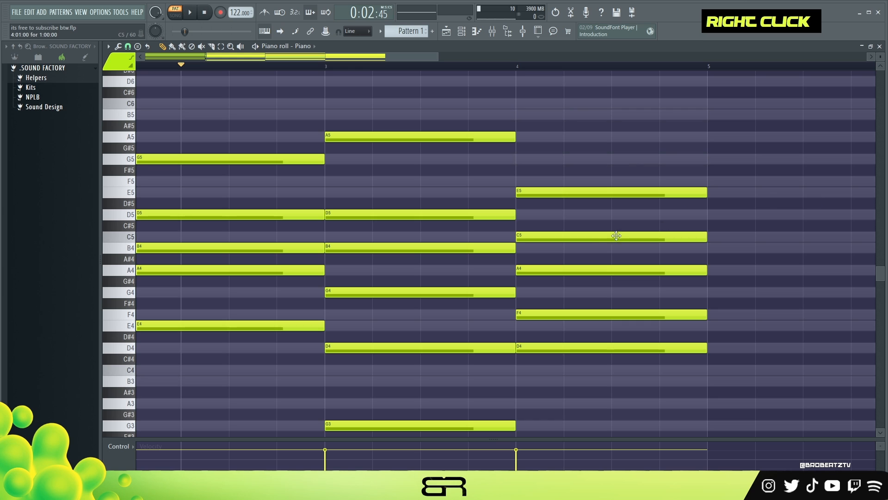
- Raise the A4 note of the bar-4 chord one octave to A5
ctrl+click(561, 270)
key(ctrl+Up)
ctrl+drag(409, 111, 432, 123)
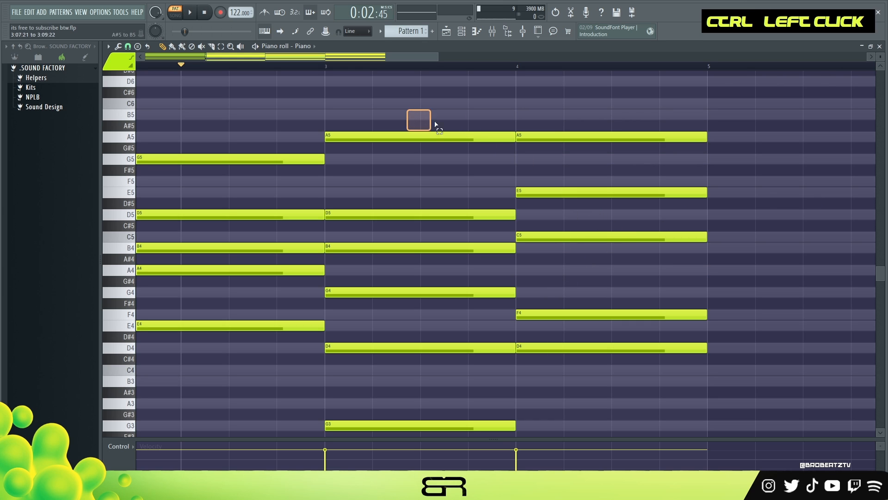
right_click(760, 138)
- Play back the four-bar progression to hear the new voicings
key(space)
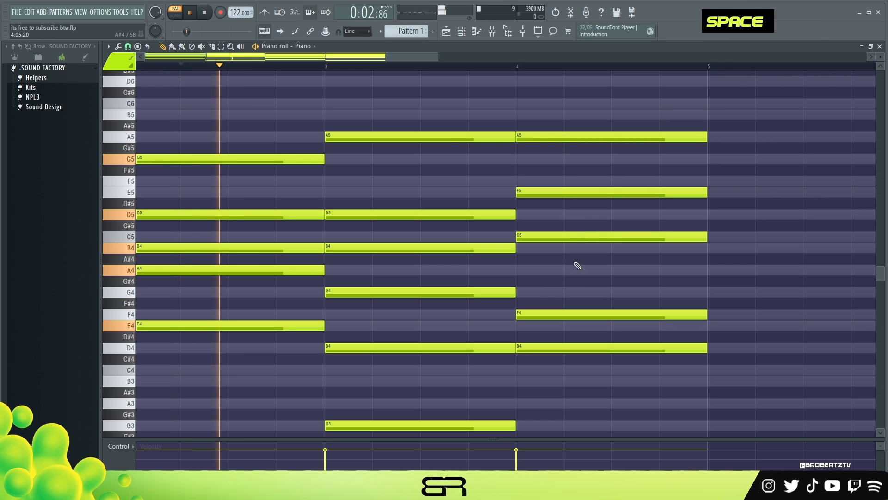
scroll(630, 267, down, 1)
scroll(747, 276, down, 1)
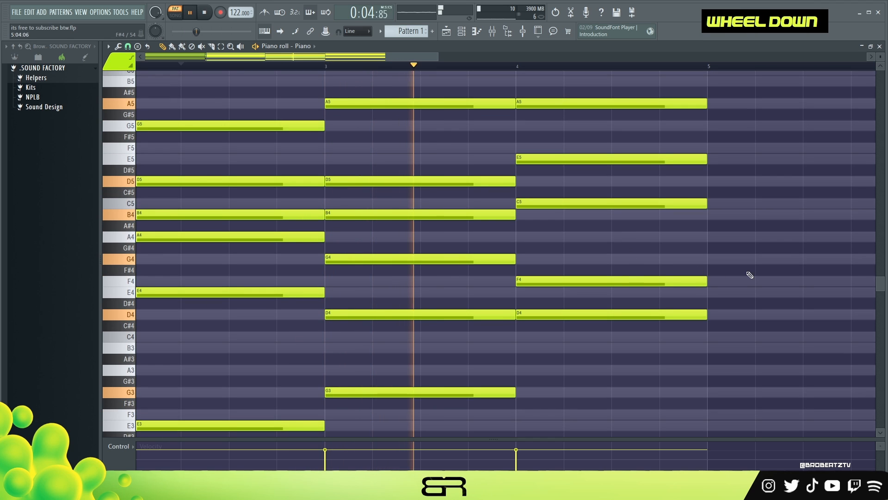
scroll(721, 260, down, 2)
ctrl+right_click(660, 214)
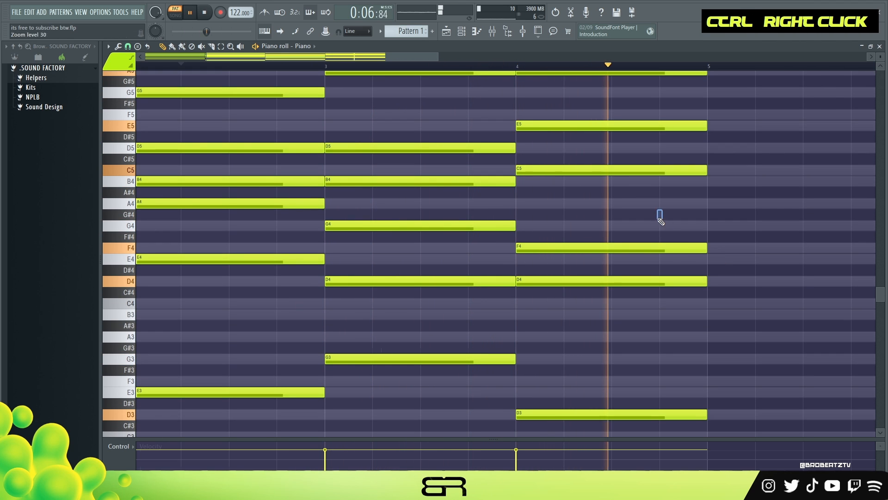
ctrl+right_click(654, 224)
ctrl+right_click(653, 225)
key(space)
- Select all notes and duplicate the four-bar progression into bars 5 to 8
key(ctrl+a)
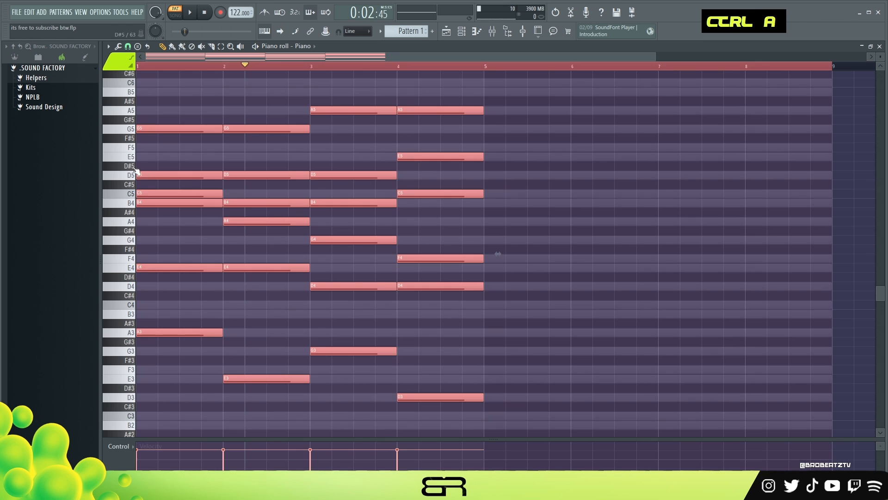
shift+drag(150, 130, 494, 132)
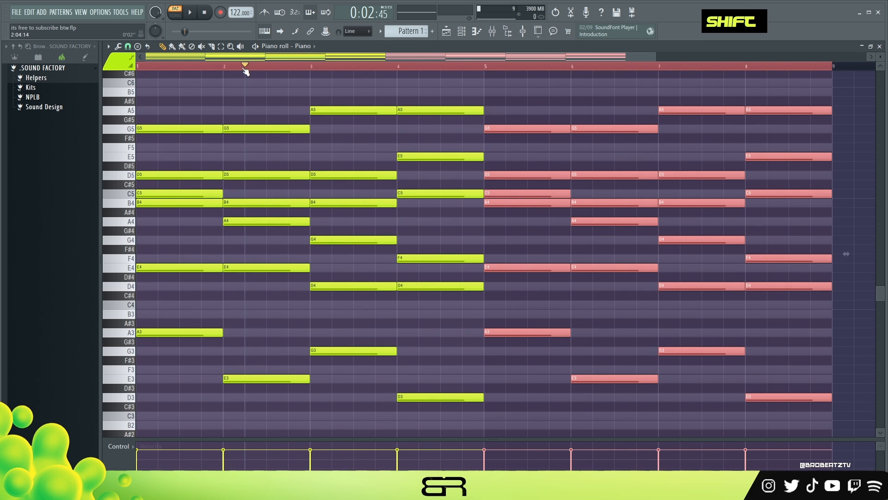
alt+right_click(180, 134)
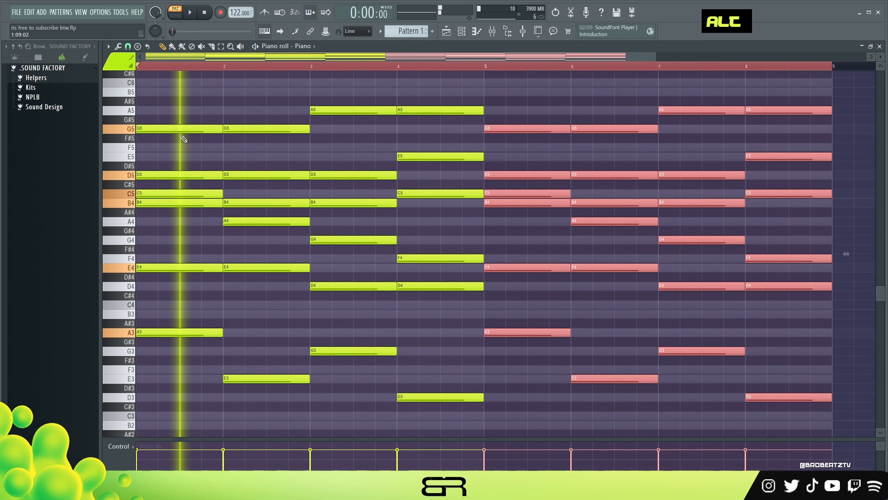
- Audition the duplicated chords in bars 5 to 8 by scrubbing across them, then deselect the notes
alt+right_click(264, 143)
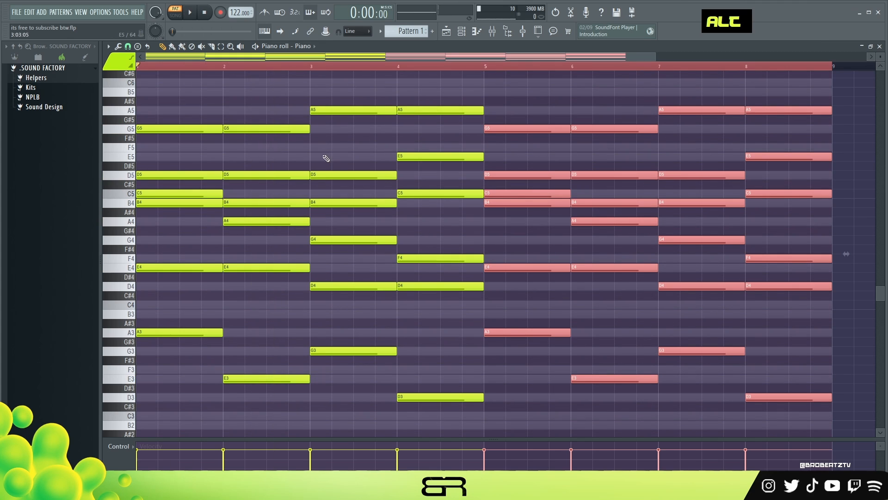
alt+right_click(340, 153)
alt+right_click(452, 183)
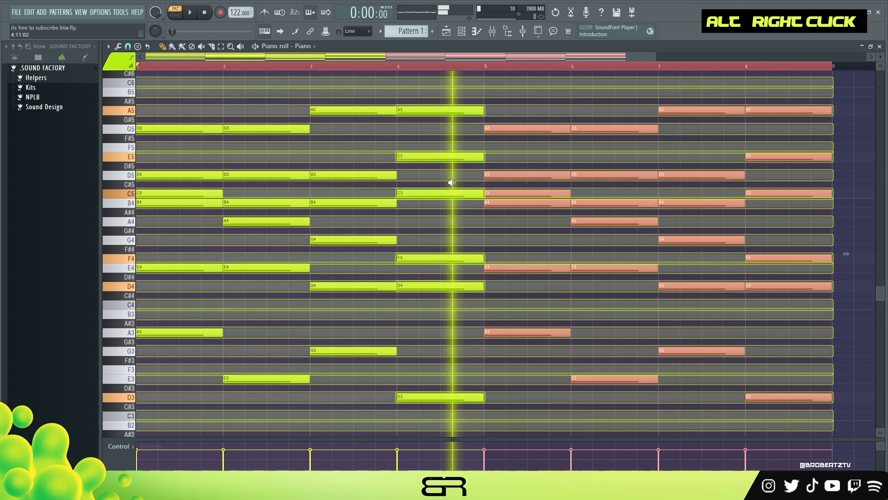
drag(452, 183, 809, 231)
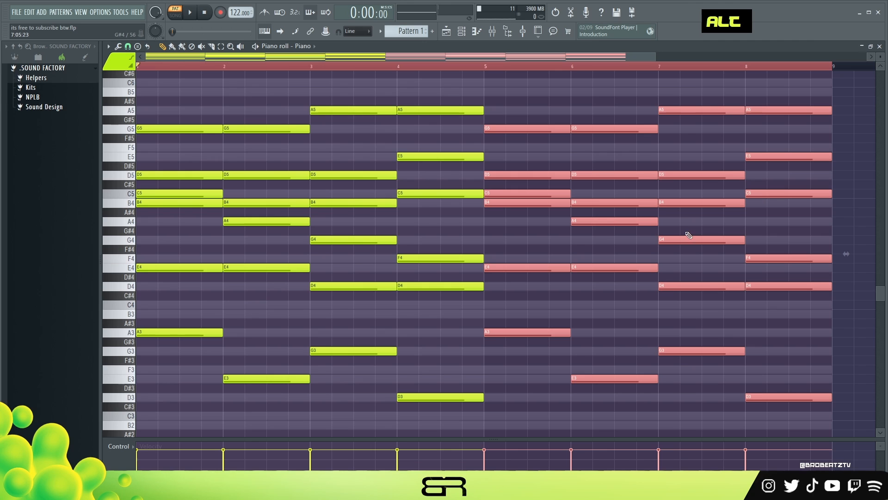
right_click(526, 108)
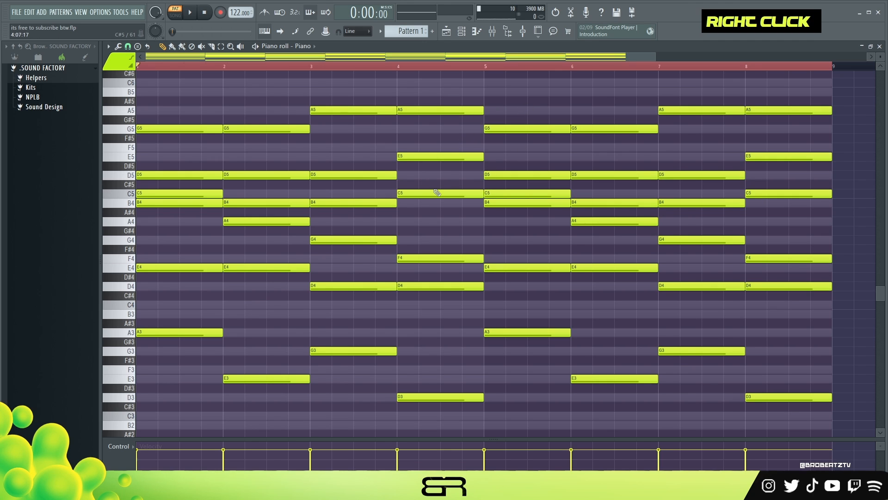
- Play the progression through the MS-20 synth, then close its window and the channel rack
drag(511, 82, 464, 174)
ctrl+click(446, 147)
drag(319, 106, 573, 159)
right_click(545, 117)
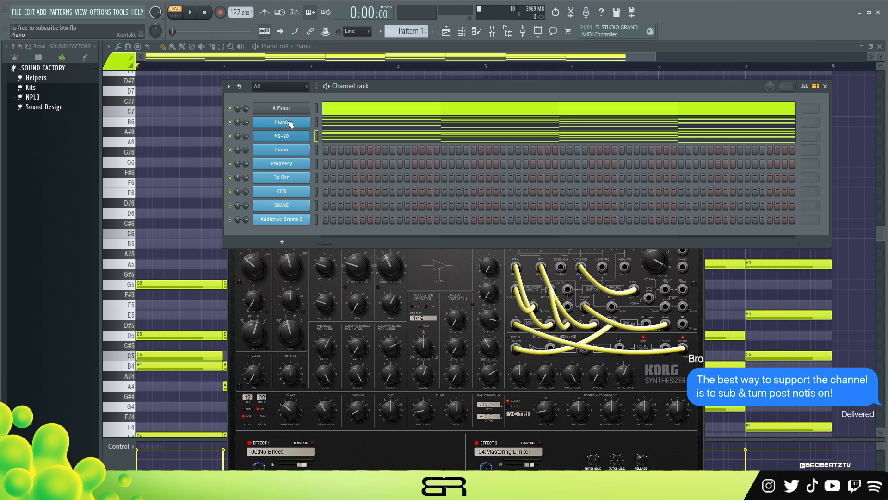
click(449, 257)
drag(344, 197, 360, 210)
key(space)
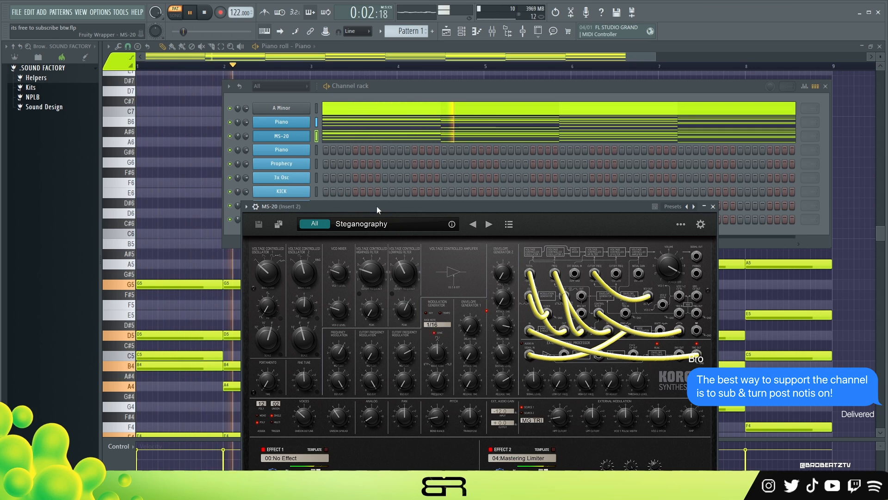
key(space)
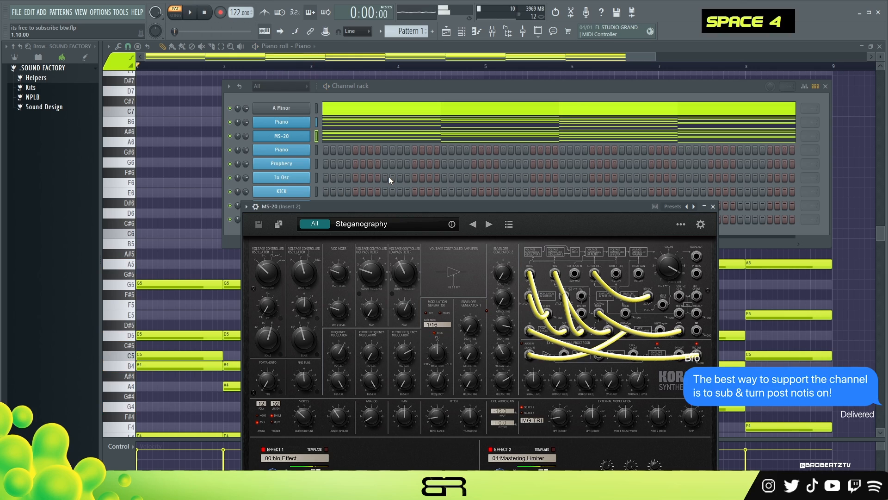
click(712, 207)
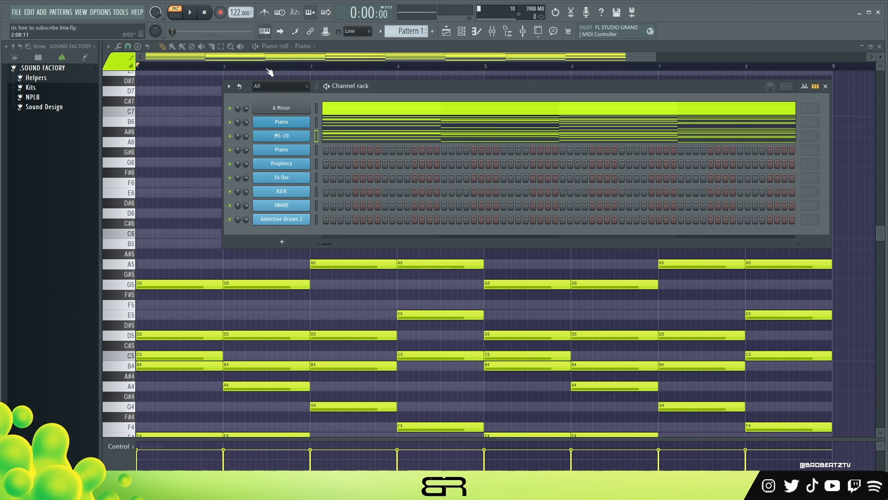
key(F6)
- Select the top G5 and A5 notes across bars 1 to 4 and copy them
scroll(229, 103, down, 3)
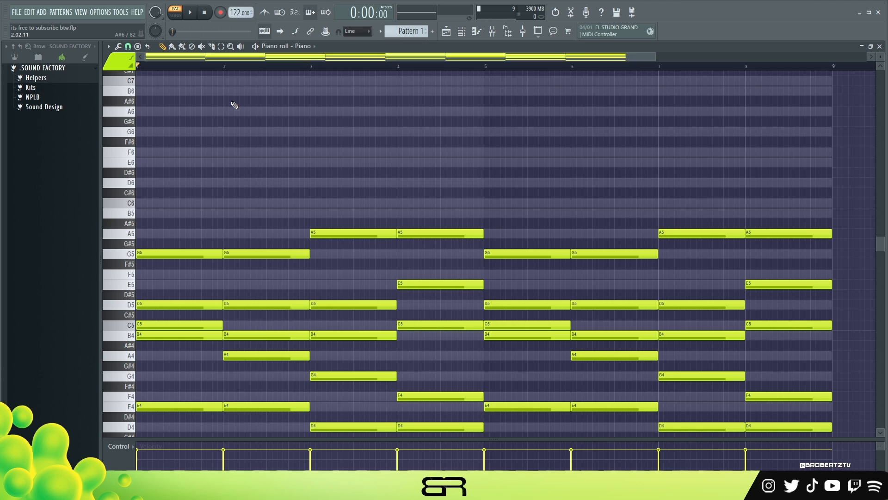
ctrl+drag(448, 209, 365, 244)
ctrl+shift+drag(291, 252, 180, 259)
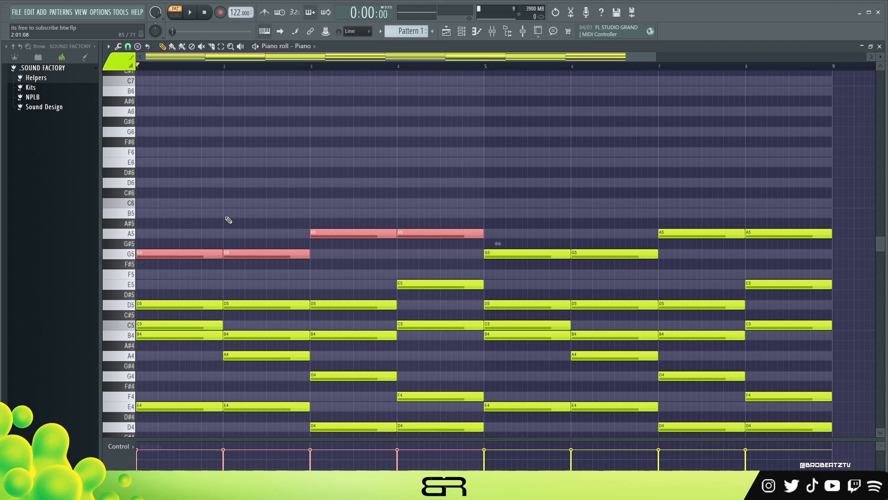
key(ctrl+c)
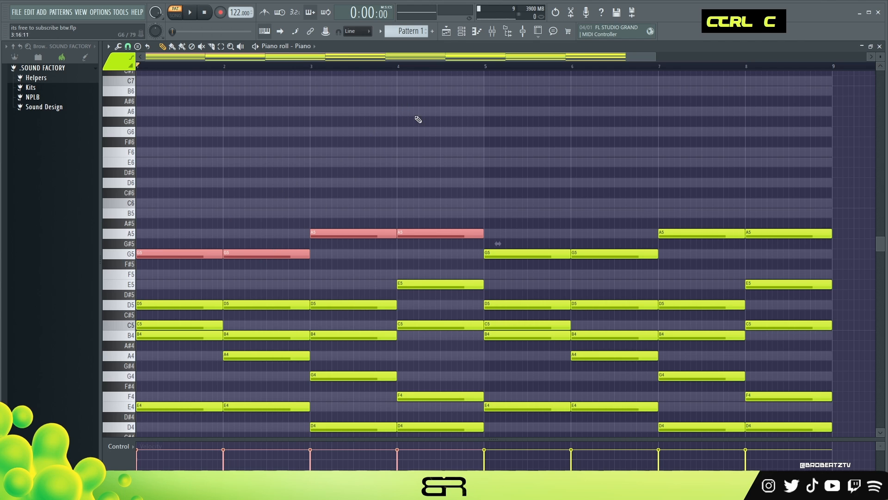
click(463, 33)
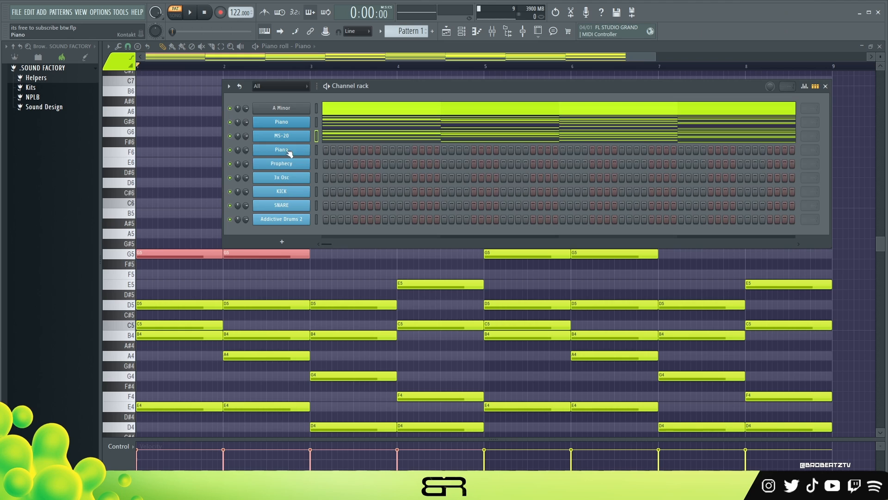
right_click(186, 230)
drag(207, 248, 152, 278)
drag(223, 241, 152, 258)
scroll(168, 313, down, 4)
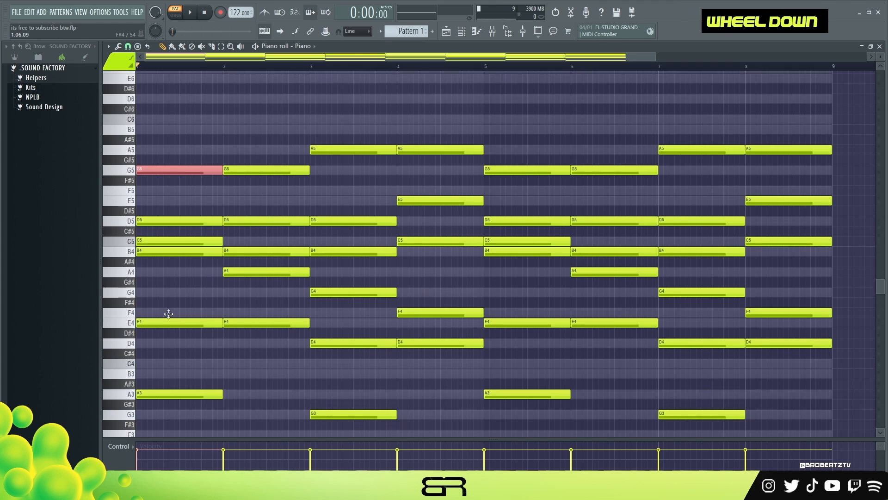
scroll(331, 183, up, 3)
- Paste the copied G5 and A5 notes into another channel's piano roll
drag(443, 178, 184, 247)
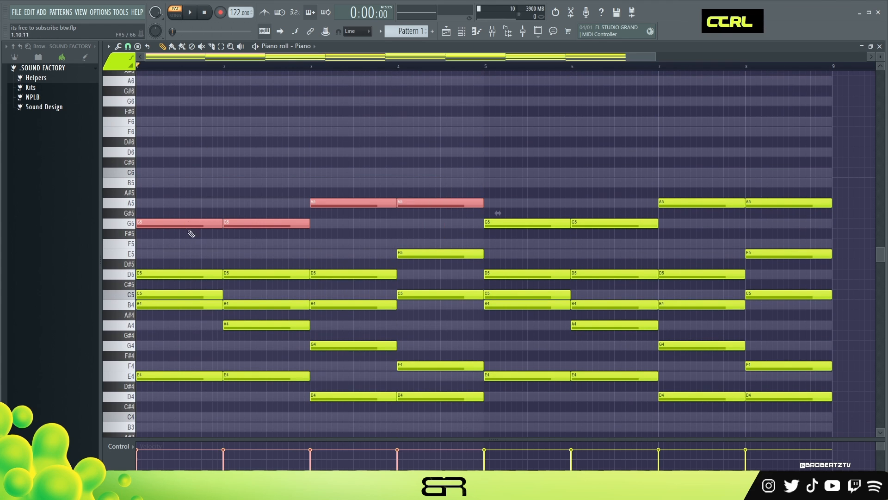
click(462, 32)
right_click(335, 148)
click(335, 149)
key(ctrl+v)
- Delete the second G5 and second A5 notes and move the first G5 later into bar 1
scroll(199, 83, up, 4)
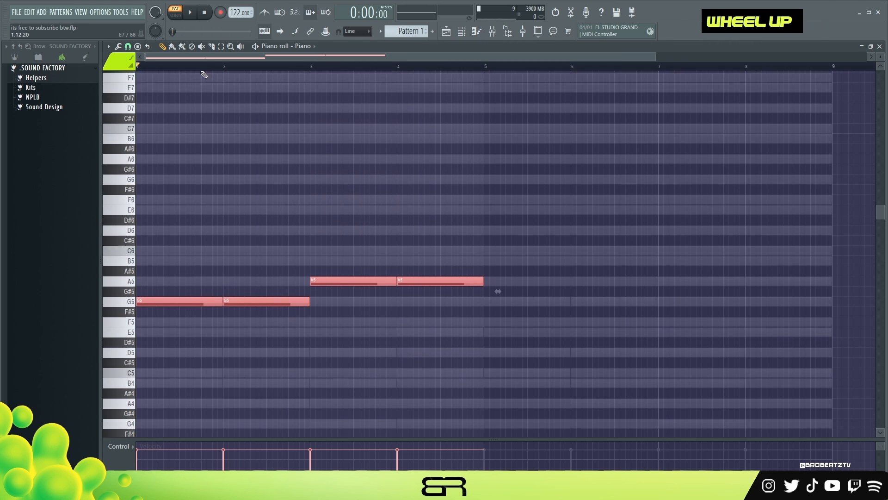
scroll(199, 84, down, 2)
scroll(215, 56, up, 3)
right_click(182, 142)
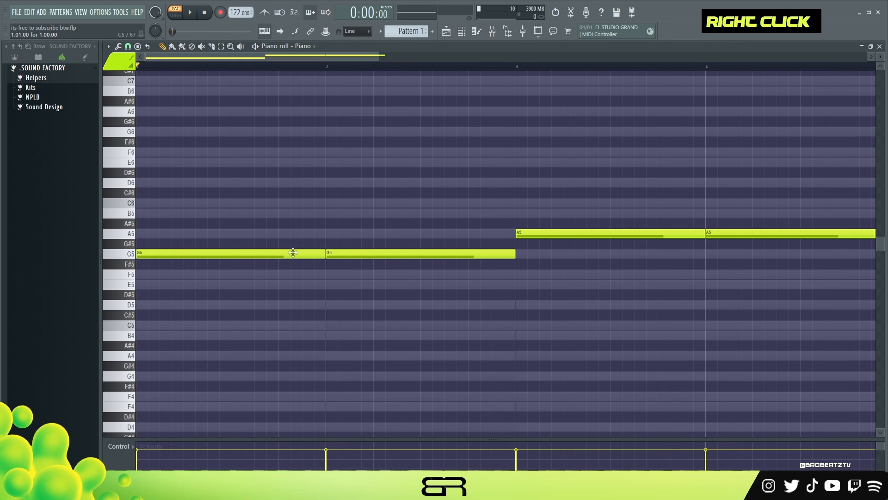
right_click(345, 256)
right_click(724, 234)
drag(173, 253, 317, 255)
- Write a short B5, G5, A5, G5 melodic figure in bar 1 by adding and shortening notes
click(183, 213)
drag(370, 213, 210, 216)
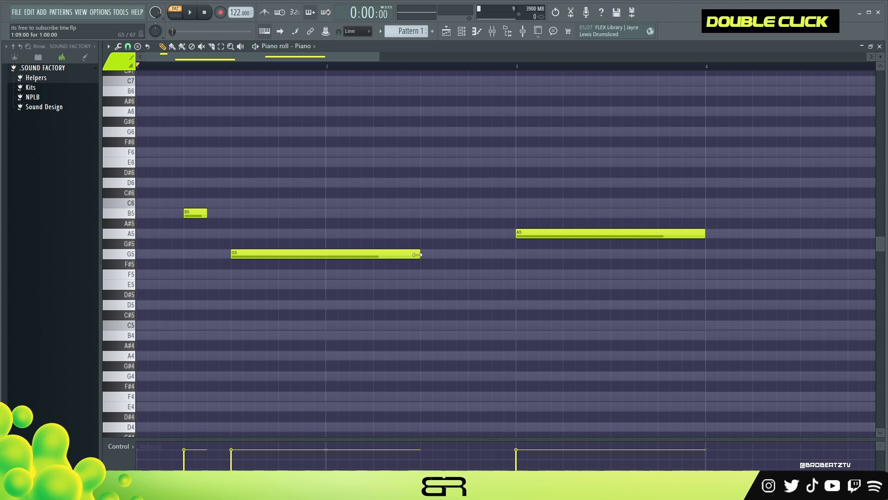
drag(418, 255, 254, 259)
click(261, 234)
click(281, 254)
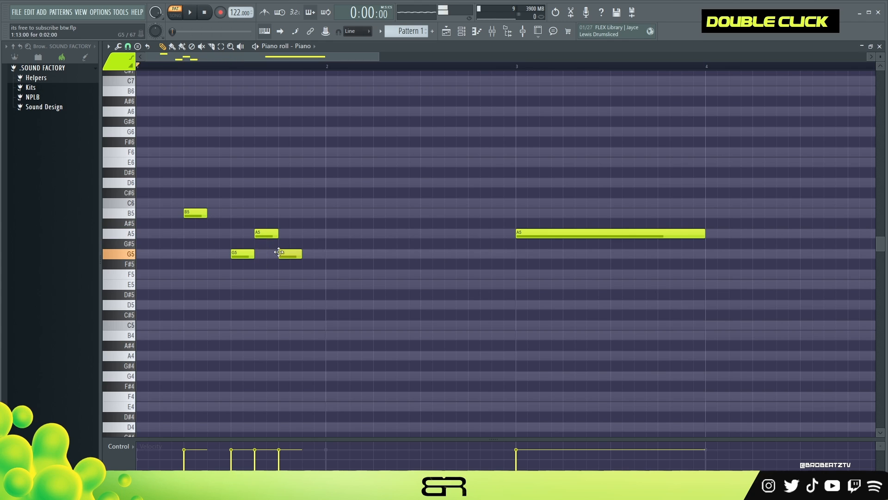
ctrl+shift+click(238, 254)
ctrl+shift+click(287, 254)
- Duplicate the four-note figure later in bar 1 and lower the copied A5 to E5
right_click(267, 294)
mouse_move(187, 198)
mouse_down()
mouse_move(265, 256)
mouse_move(294, 262)
mouse_up()
drag(198, 215, 383, 225)
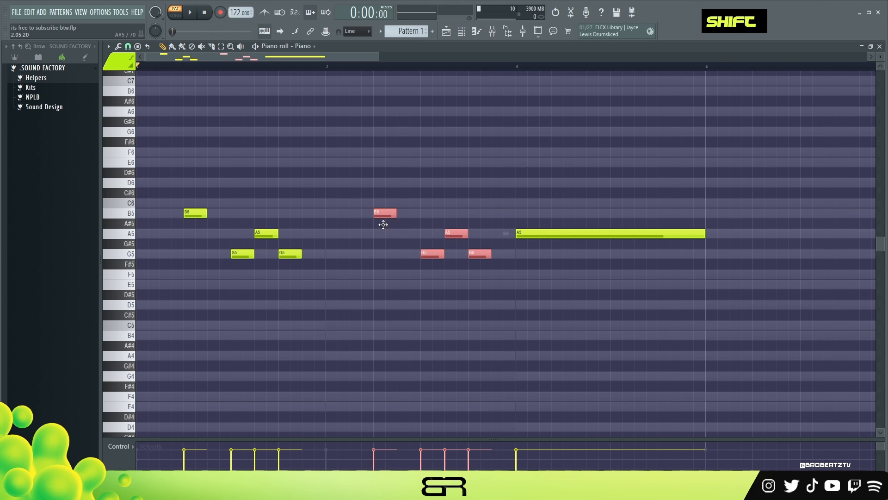
right_click(401, 286)
drag(456, 234, 456, 291)
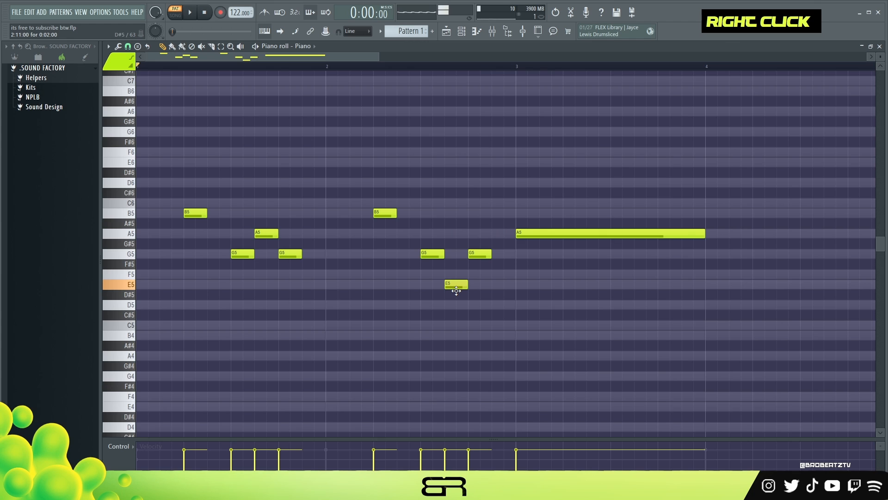
- Rearrange the first figure's notes to A5, G5, A5 and play back the melody
key(space)
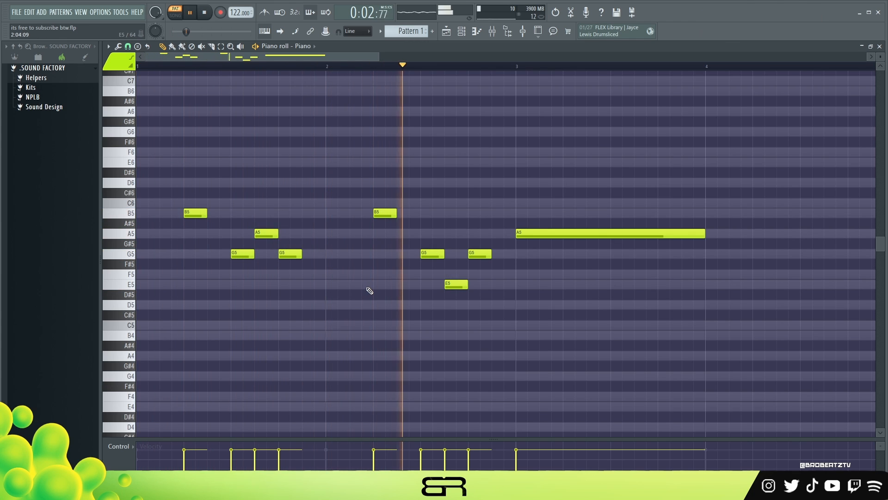
key(space)
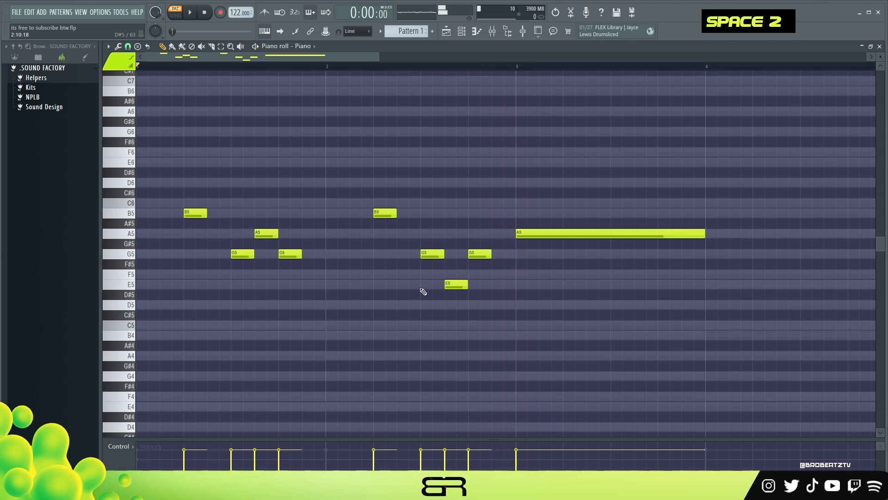
drag(268, 244, 288, 231)
click(242, 241)
key(space)
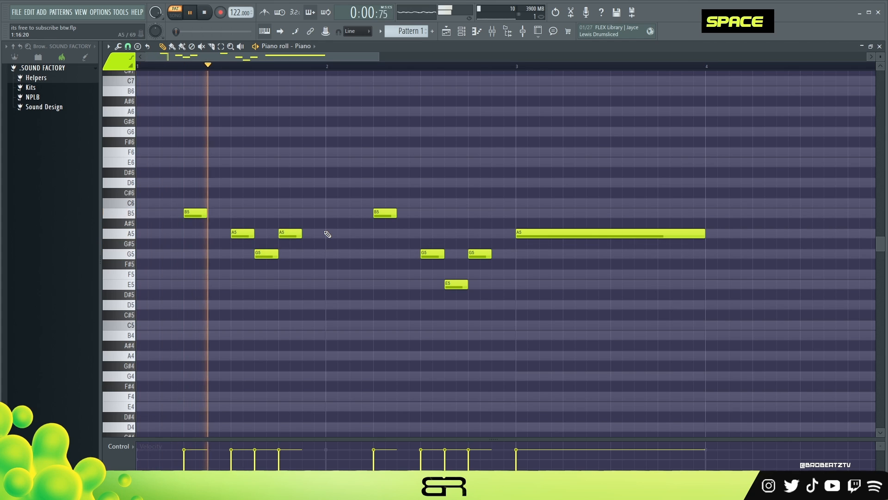
key(space)
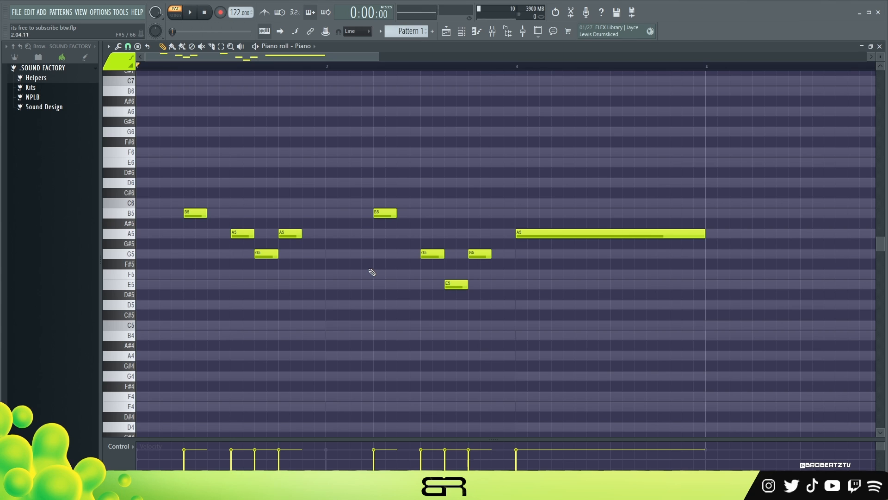
- Delete all melody notes except the first B5
right_click(557, 232)
right_click(480, 254)
right_click(456, 284)
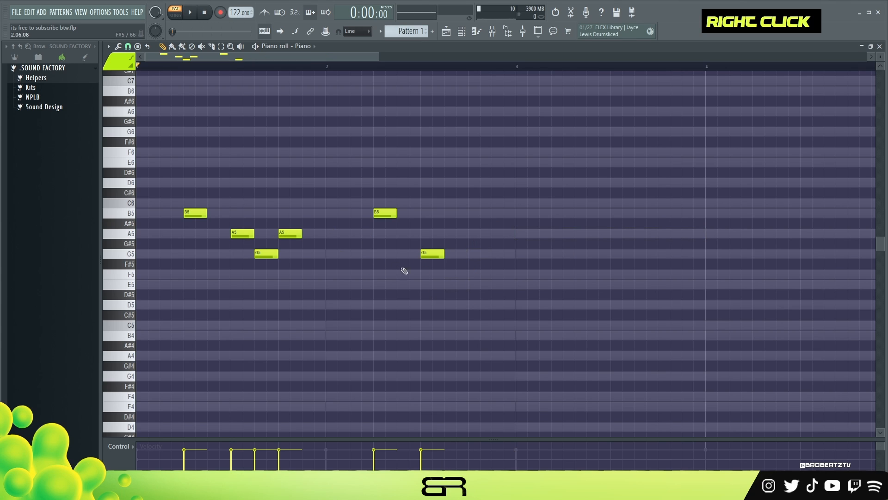
right_click(433, 254)
right_click(384, 212)
right_click(243, 233)
right_click(270, 253)
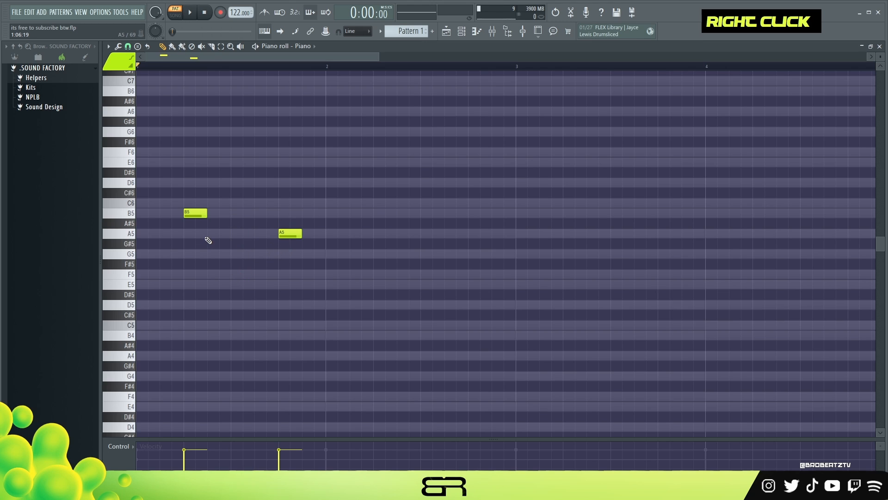
right_click(296, 233)
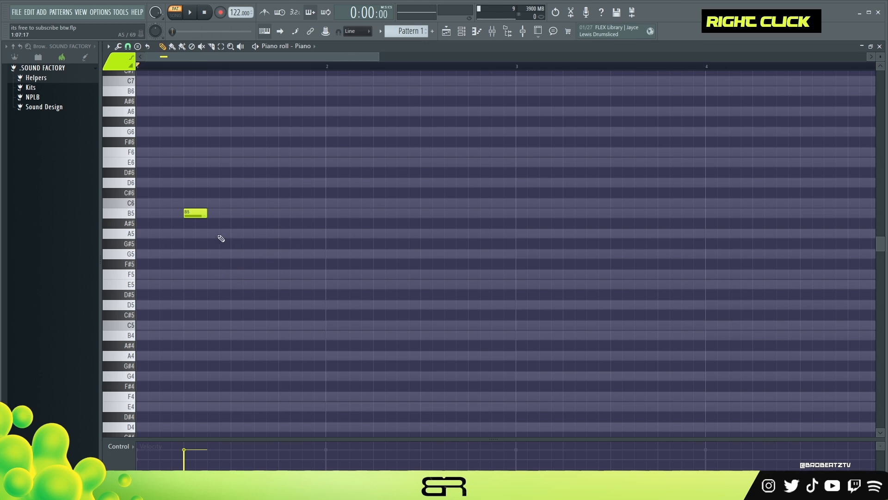
- Create a C6 note followed by two B5 notes in bar 1
drag(145, 159, 329, 333)
drag(330, 159, 333, 264)
right_click(181, 205)
drag(189, 212, 268, 222)
ctrl+click(224, 216)
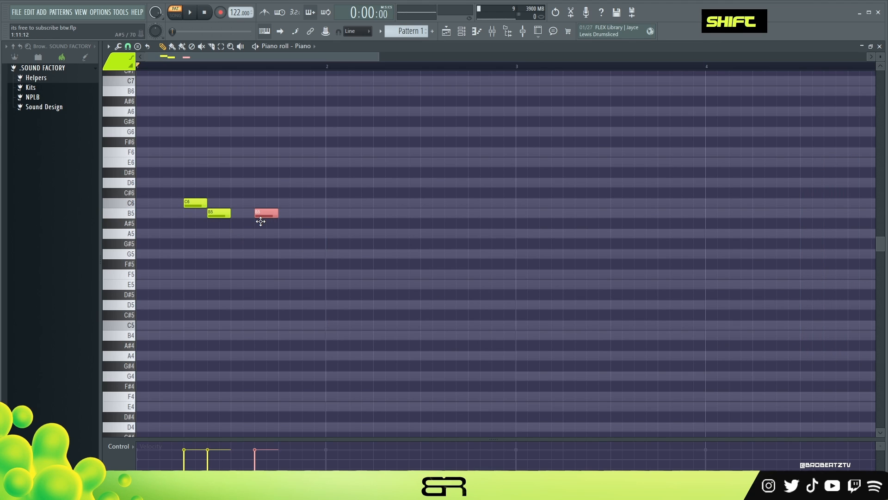
- Add a G5 note and an E5-A5-C6 chord at the end of bar 1, then play the phrase
ctrl+click(266, 212)
drag(265, 212, 314, 258)
ctrl+click(292, 257)
drag(263, 208, 333, 340)
right_click(333, 339)
drag(295, 240, 315, 202)
right_click(357, 200)
key(space)
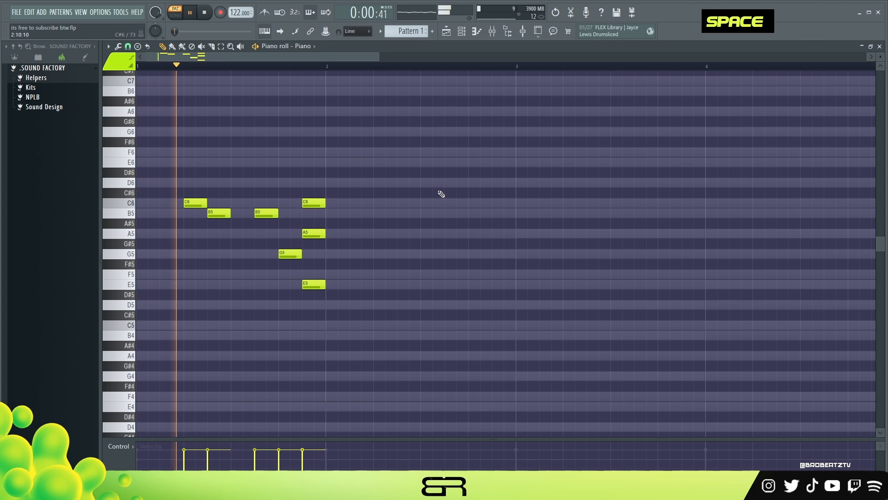
key(space)
- Transpose the whole melody up one octave
key(ctrl+a)
key(ctrl+Up)
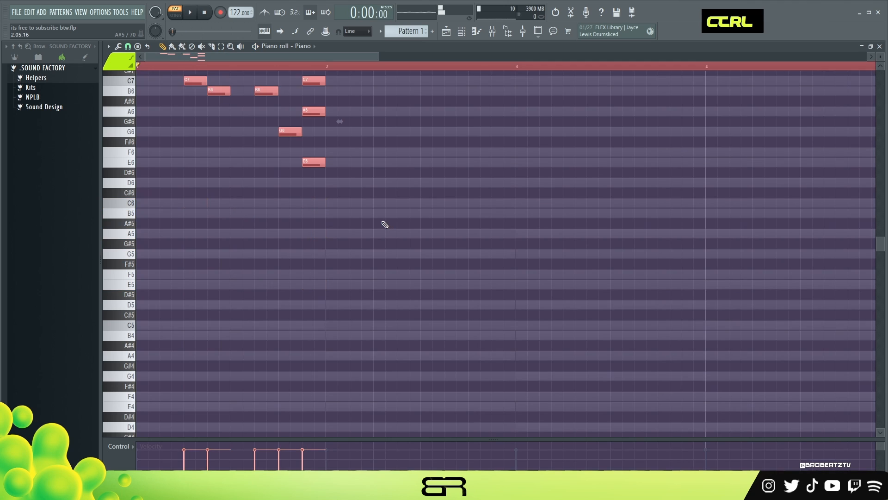
scroll(384, 224, up, 5)
right_click(392, 259)
- Shorten the B6 notes slightly while playing back the phrase
key(space)
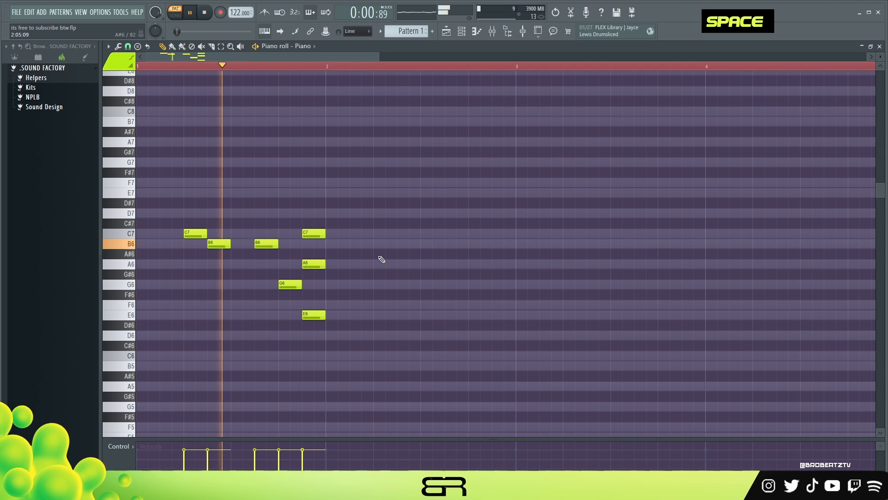
drag(230, 243, 276, 243)
right_click(259, 267)
key(space)
- Shorten the final E6-A6-C7 chord slightly and play back the phrase
key(space)
right_click(311, 220)
drag(331, 198, 323, 351)
key(space)
drag(324, 317, 323, 317)
right_click(351, 323)
key(space)
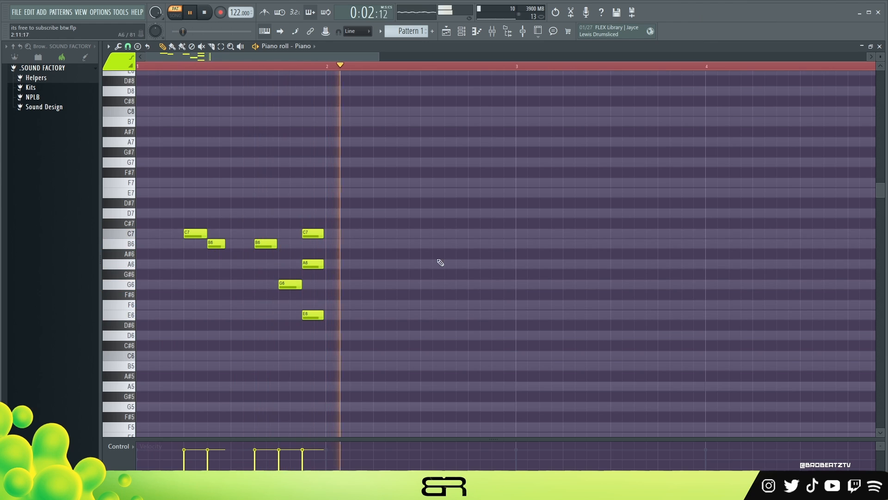
right_click(483, 290)
key(space)
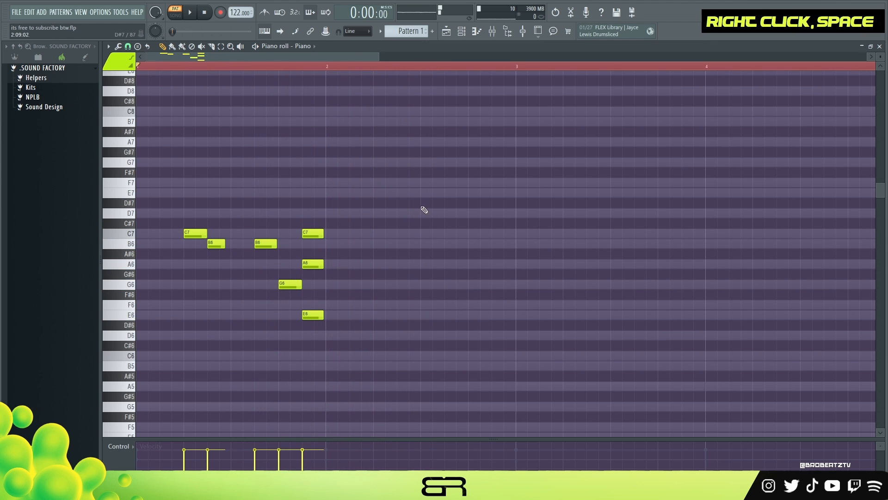
- Set the playback position to the start of bar 2
double_click(330, 67)
drag(330, 68, 832, 130)
click(327, 72)
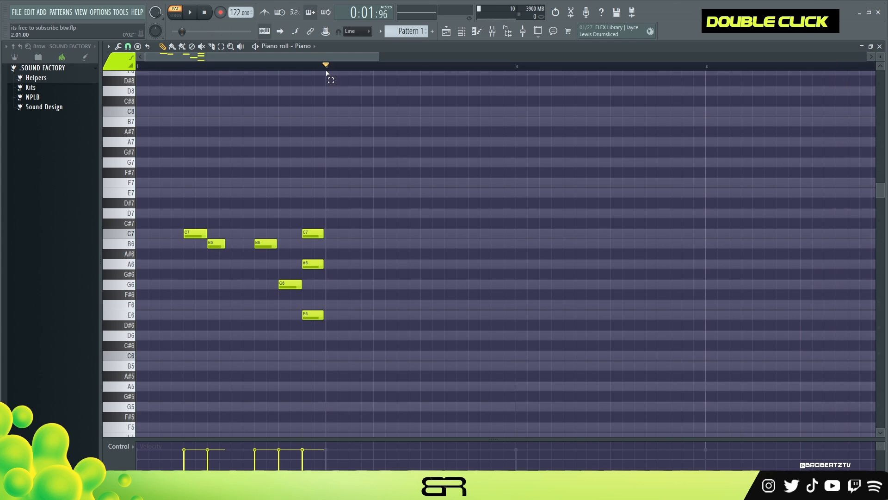
click(375, 162)
drag(433, 154, 445, 162)
click(434, 234)
drag(411, 245, 412, 253)
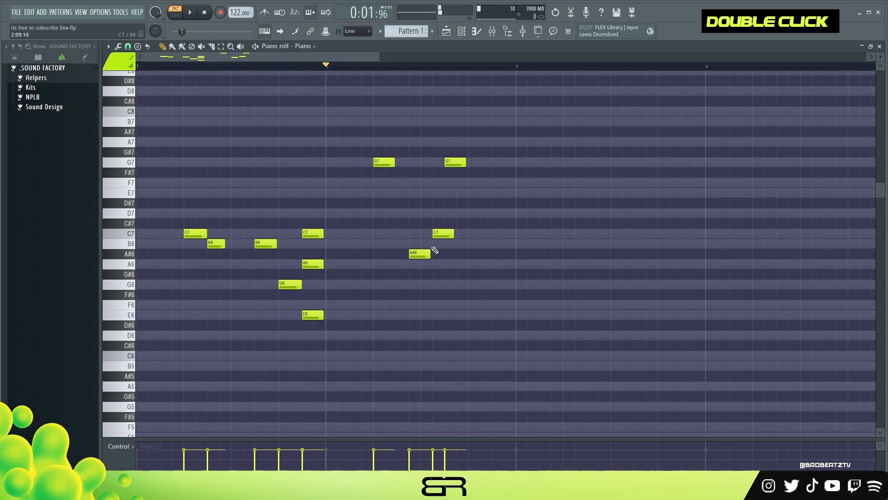
right_click(420, 254)
right_click(444, 233)
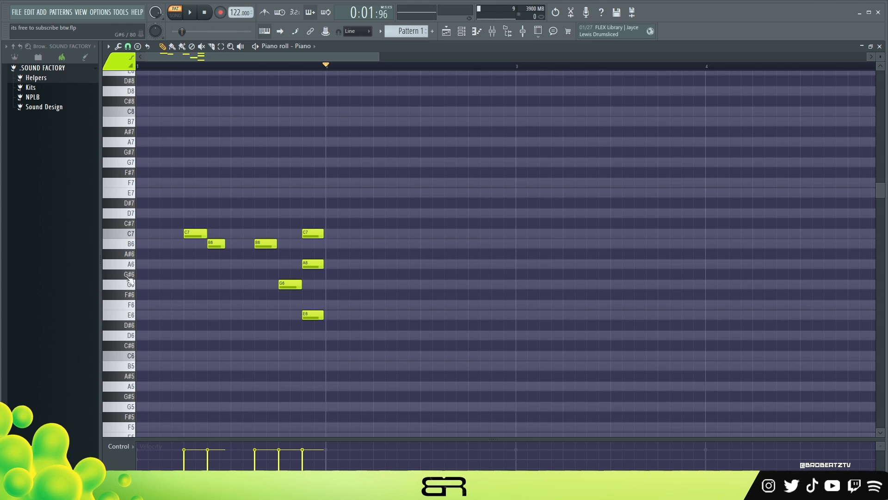
- Place an A6, G6, A6 phrase in the second half of bar 2, removing the trial F6 and G6 notes
click(407, 304)
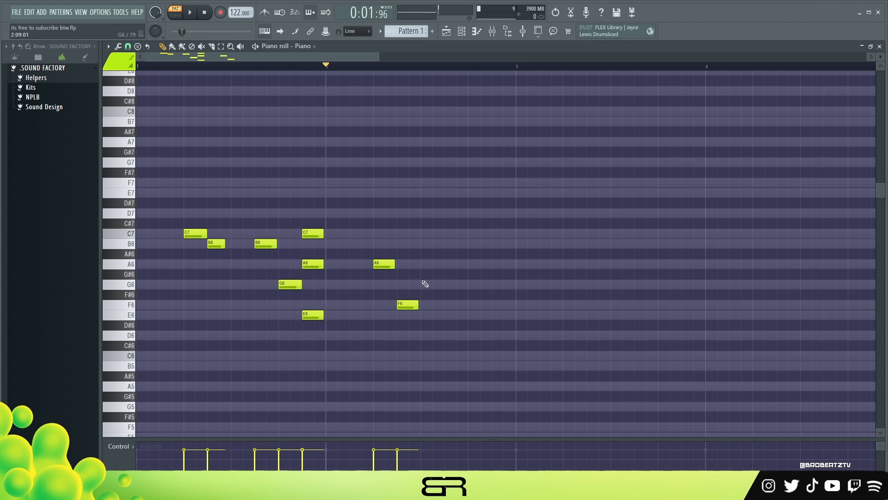
click(430, 294)
right_click(435, 294)
right_click(398, 305)
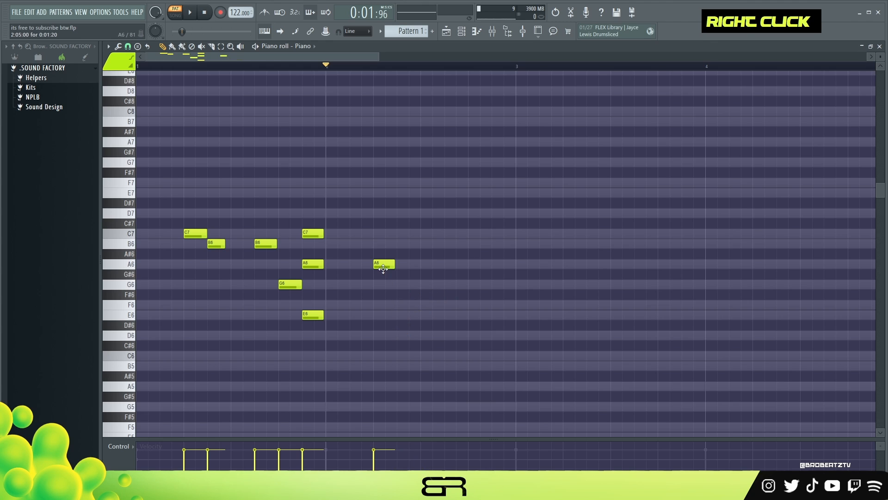
click(499, 263)
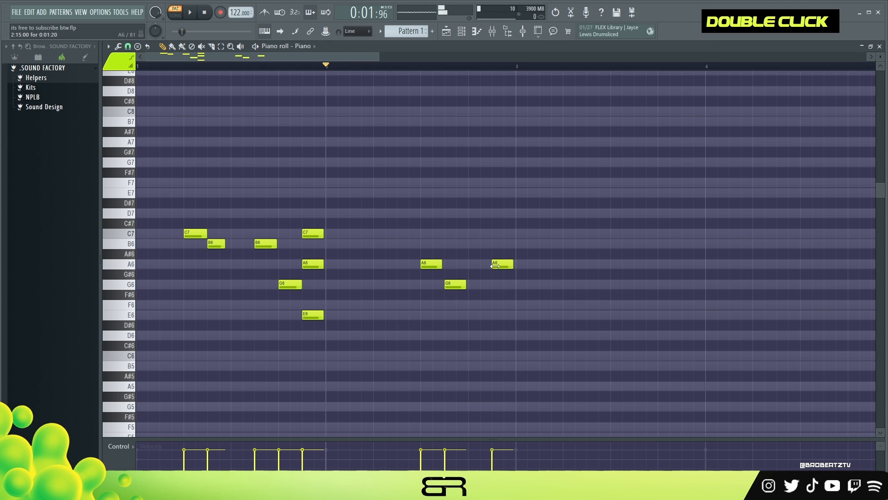
- Play back the new phrase from bar 2
key(space)
drag(417, 244, 510, 264)
key(space)
right_click(521, 268)
key(space)
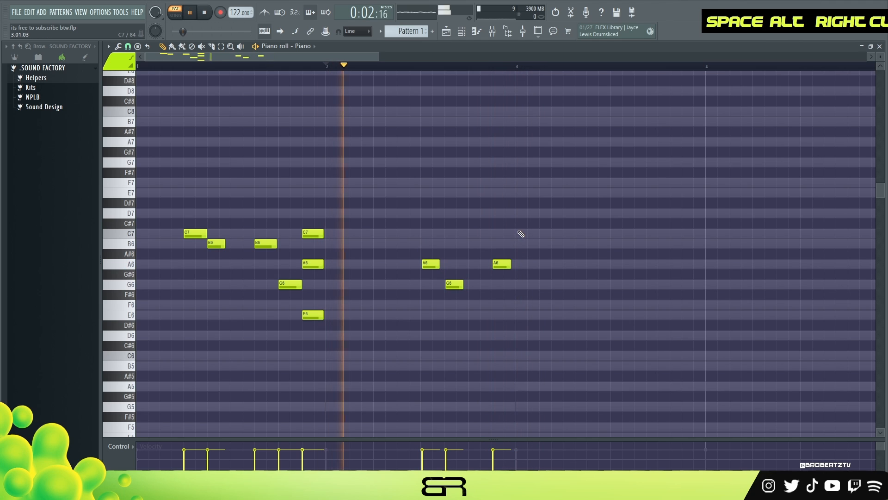
shift+scroll(433, 263, up, 1)
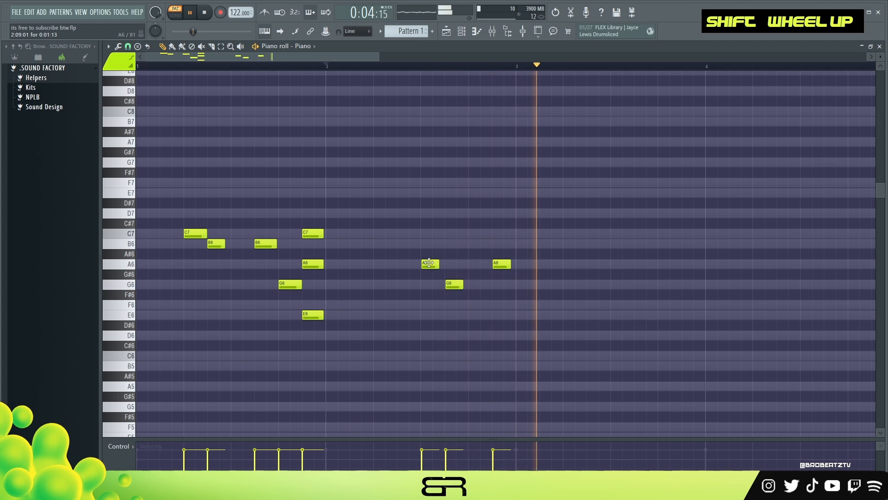
key(space)
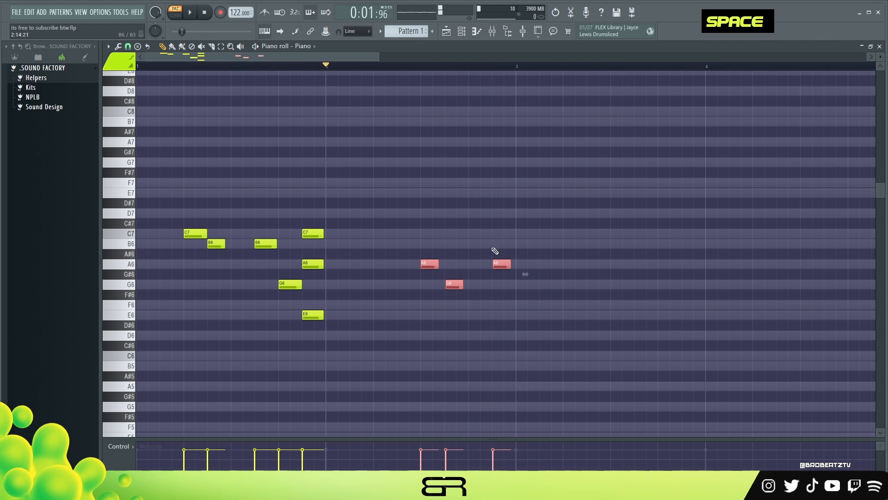
- Quantize the A6-G6-A6 phrase and duplicate it into the second halves of bars 3 and 4
drag(523, 218, 435, 299)
drag(514, 228, 496, 297)
key(ctrl+q)
right_click(488, 258)
drag(515, 265, 419, 305)
drag(433, 264, 812, 263)
drag(381, 62, 400, 62)
right_click(574, 275)
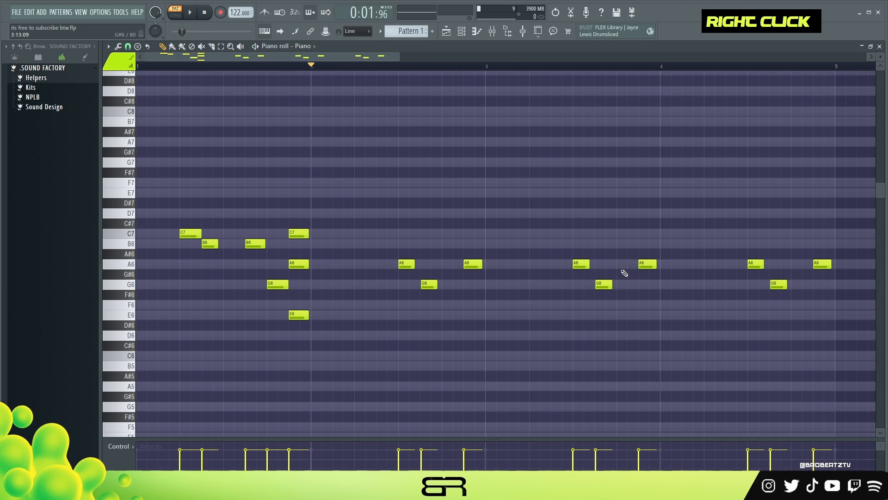
- Replace the final A6 of the bar 3 phrase with an E6 note
right_click(648, 264)
drag(616, 281, 593, 319)
drag(654, 318, 659, 318)
- Delete the copied A6-G6-A6 phrase in bar 4
right_click(720, 321)
right_click(756, 262)
right_click(778, 284)
right_click(822, 263)
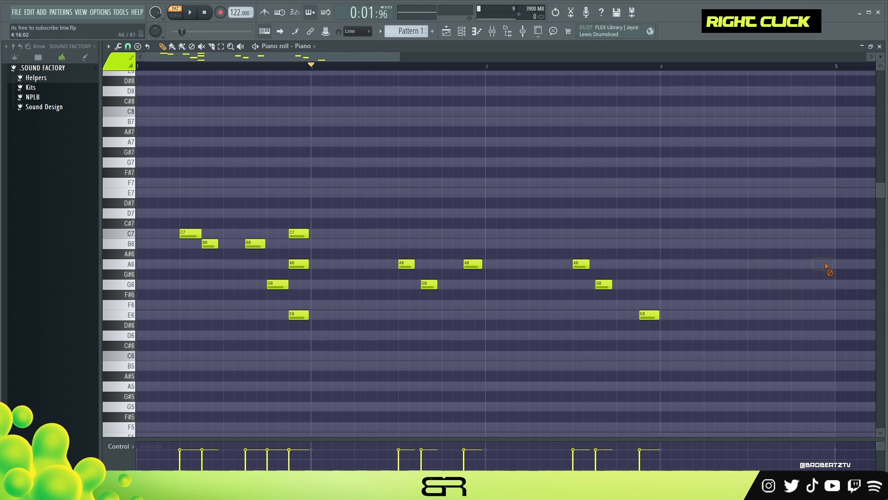
- Add a G6, E6, G6 figure in the second half of bar 4 and play back the melody
ctrl+click(603, 284)
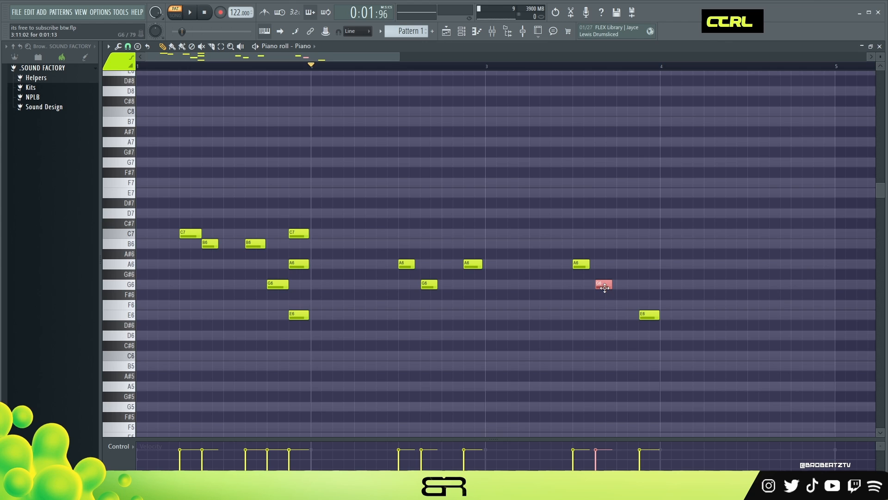
drag(602, 285, 770, 314)
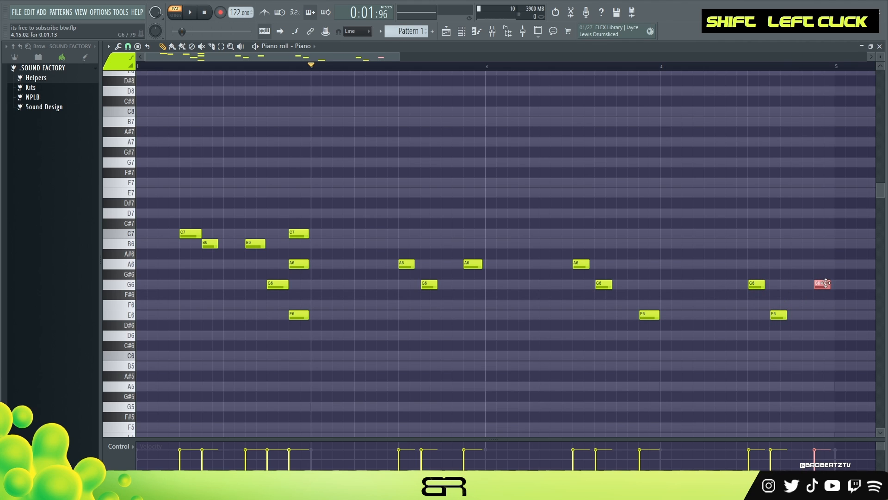
key(space)
key(space)
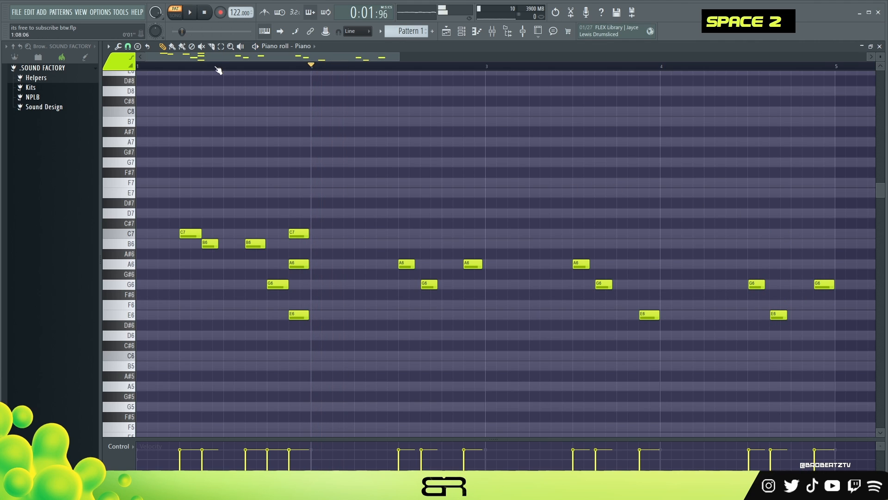
key(space)
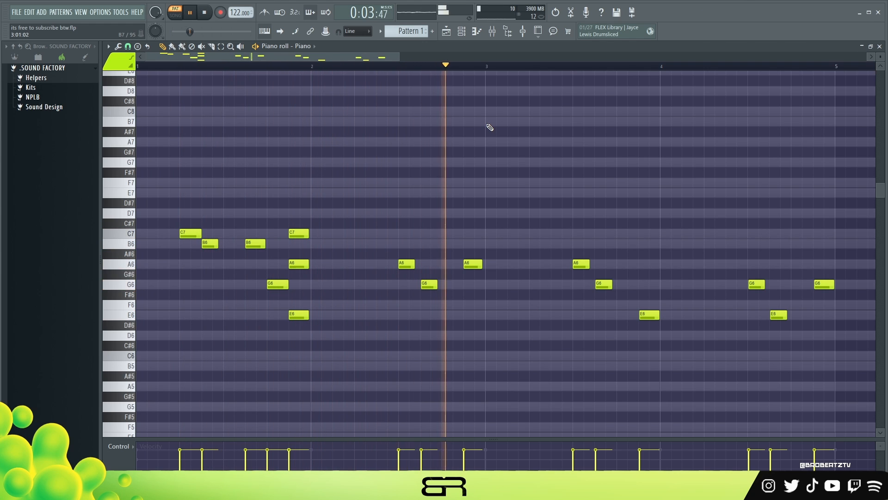
- Lengthen the G6 notes in bars 2 and 3 and the E6 in bar 4 slightly, then play back
ctrl+click(604, 284)
ctrl+shift+click(779, 315)
ctrl+shift+click(426, 283)
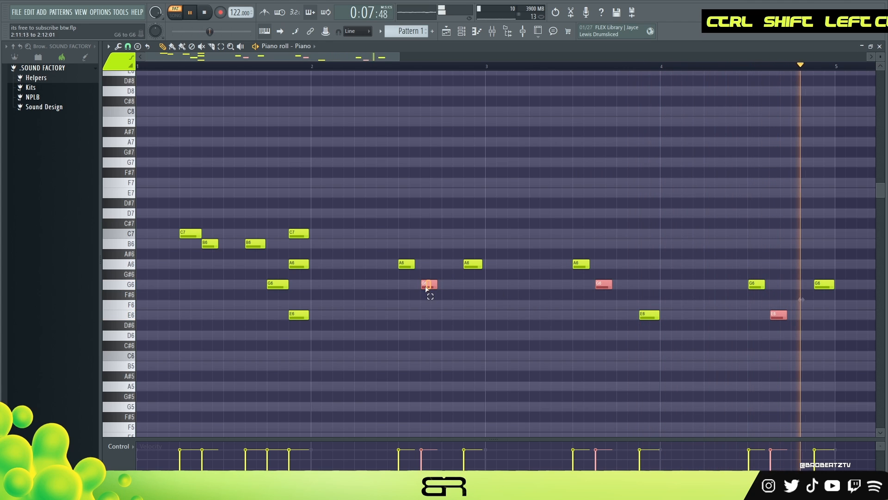
drag(435, 283, 435, 283)
key(space)
key(space)
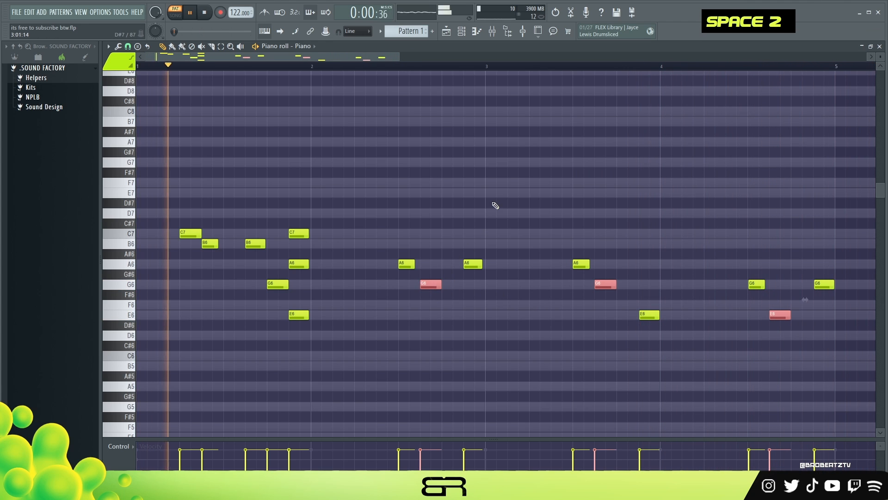
right_click(545, 185)
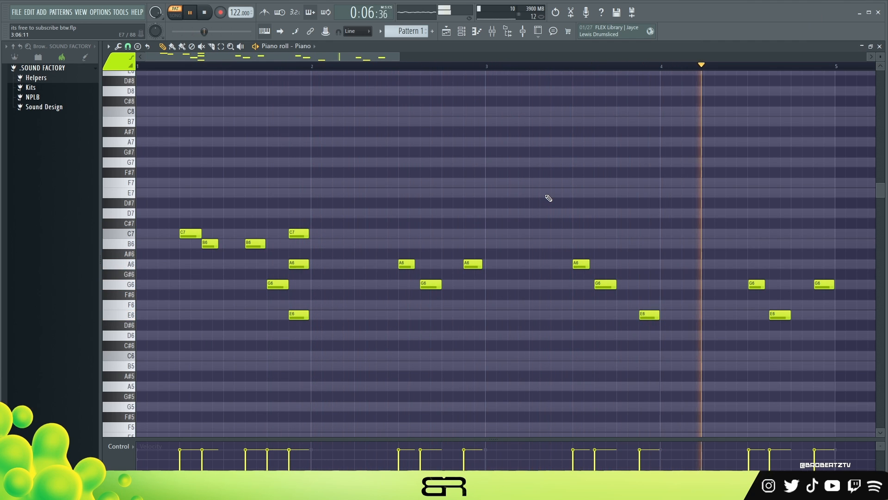
key(space)
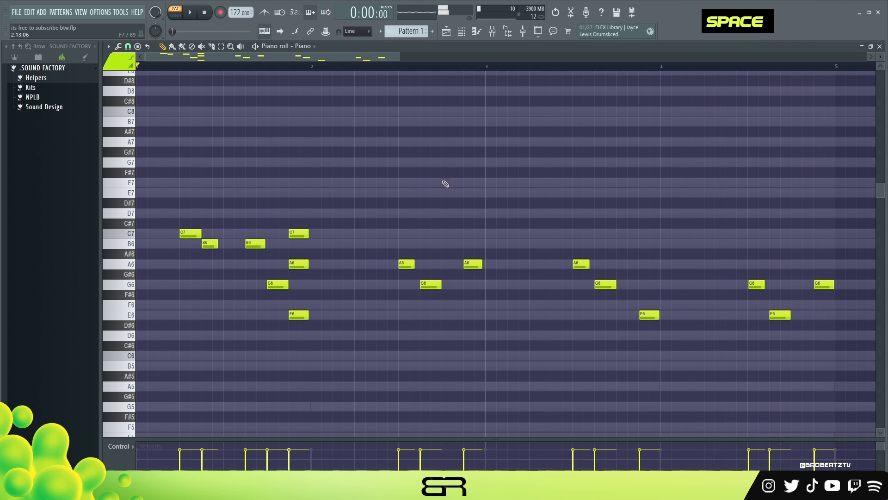
- Duplicate the melody from bars 2 to 4 four bars later
drag(254, 56, 345, 270)
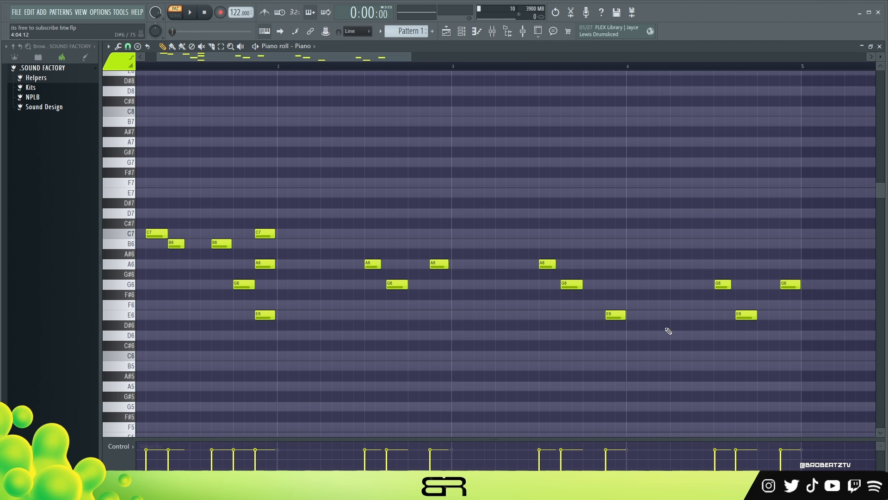
drag(361, 228, 800, 370)
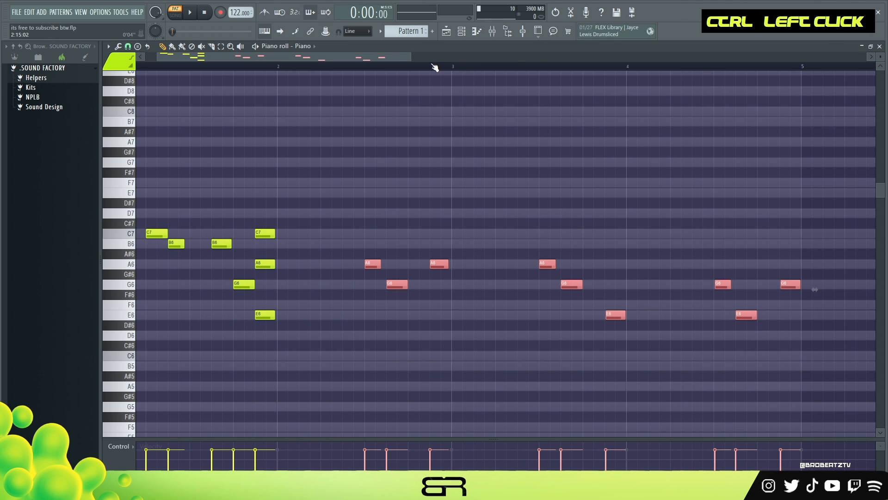
scroll(434, 68, down, 2)
drag(328, 267, 831, 275)
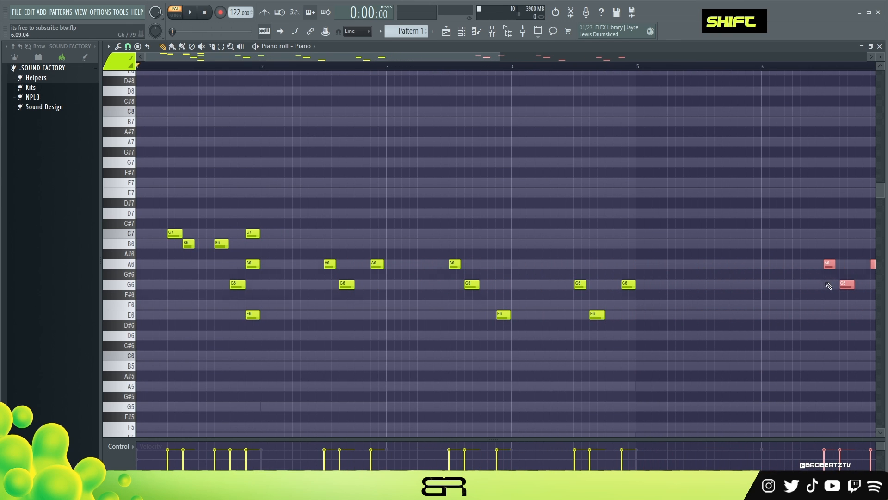
drag(346, 61, 468, 64)
scroll(443, 65, up, 3)
right_click(417, 130)
- Add an A6 note just after the start of bar 5, following the G6
ctrl+click(256, 284)
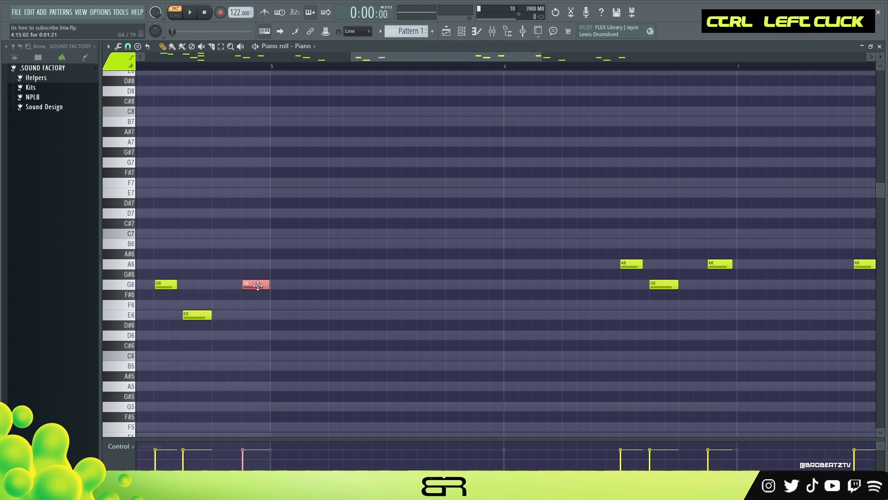
drag(256, 284, 309, 262)
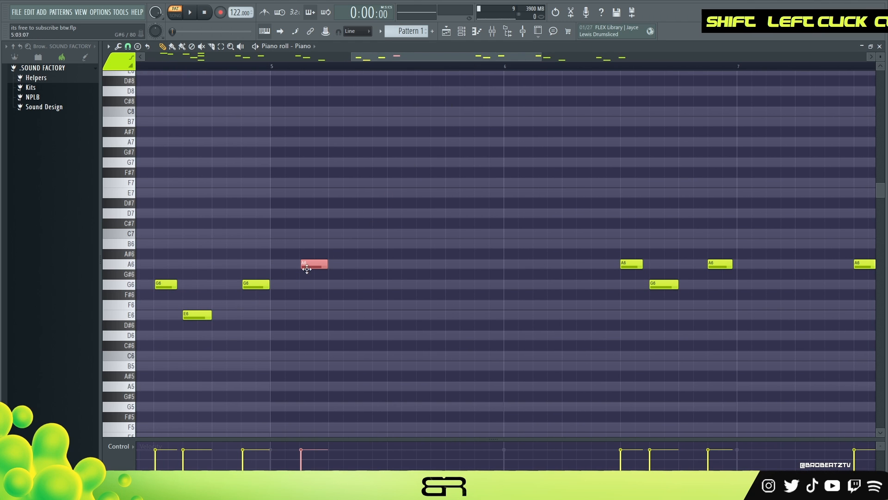
scroll(307, 269, up, 1)
ctrl+click(255, 283)
scroll(256, 284, up, 1)
right_click(271, 264)
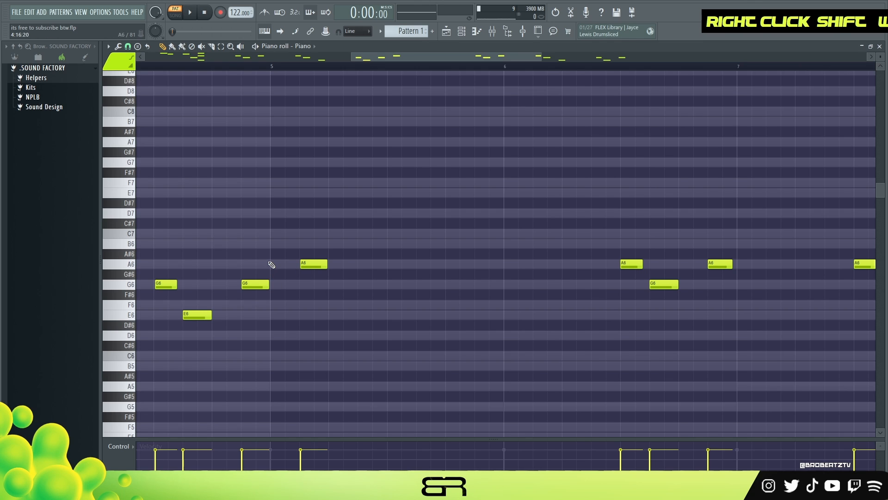
- Add a C7 note after the A6 and quantize both notes
ctrl+click(314, 266)
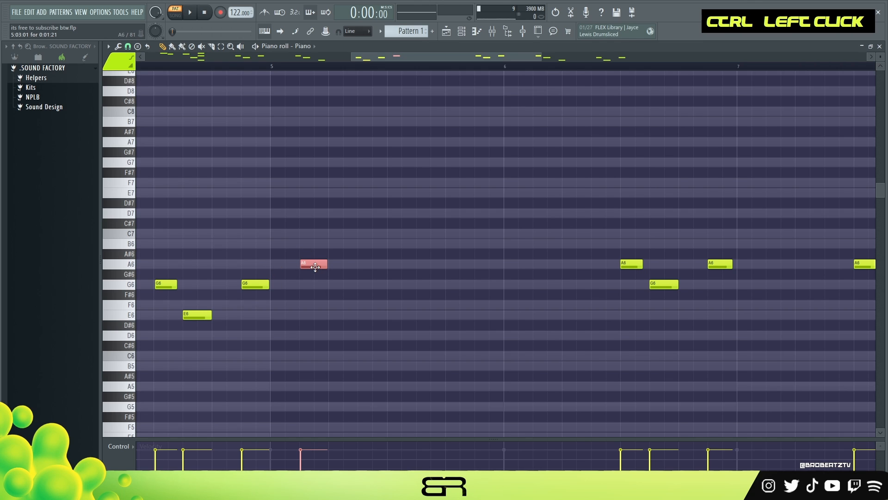
drag(315, 265, 328, 257)
scroll(344, 231, up, 1)
drag(346, 220, 303, 292)
key(ctrl+q)
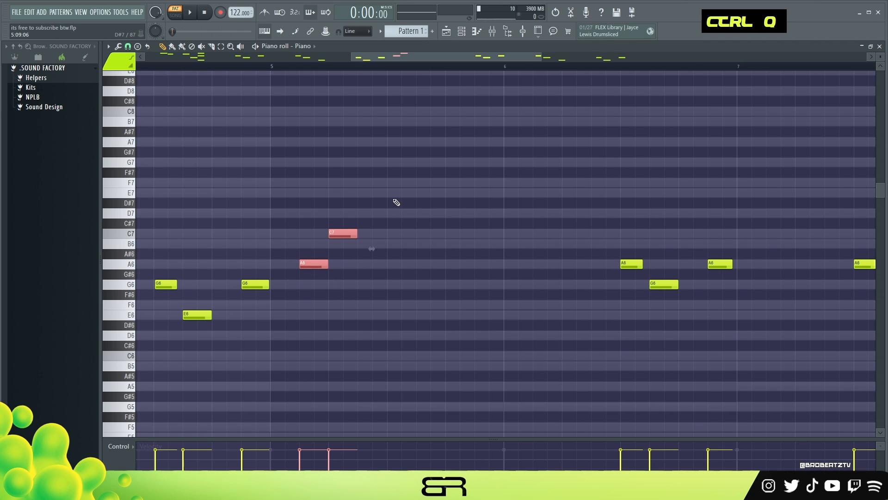
- Add an E7 note after the C7 and extend it to about three quarters through bar 5
right_click(388, 220)
ctrl+click(343, 232)
mouse_move(342, 233)
mouse_down()
mouse_move(365, 189)
mouse_move(315, 278)
mouse_up()
right_click(385, 247)
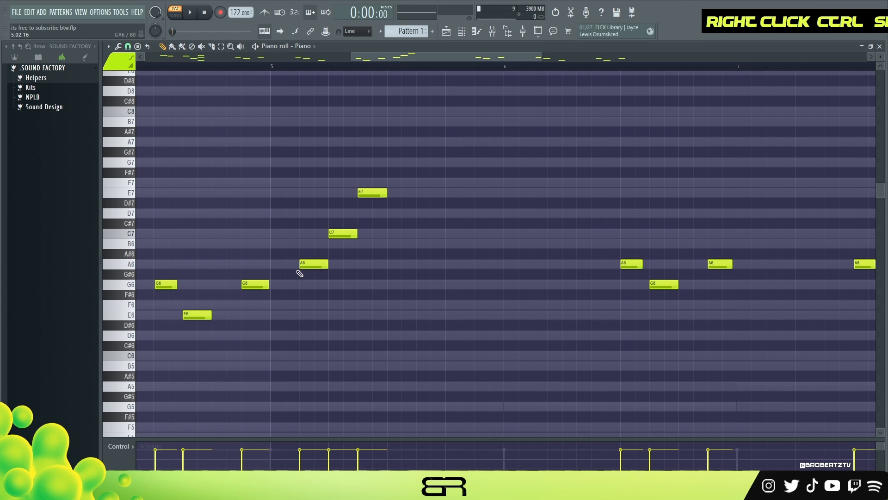
drag(387, 194, 442, 199)
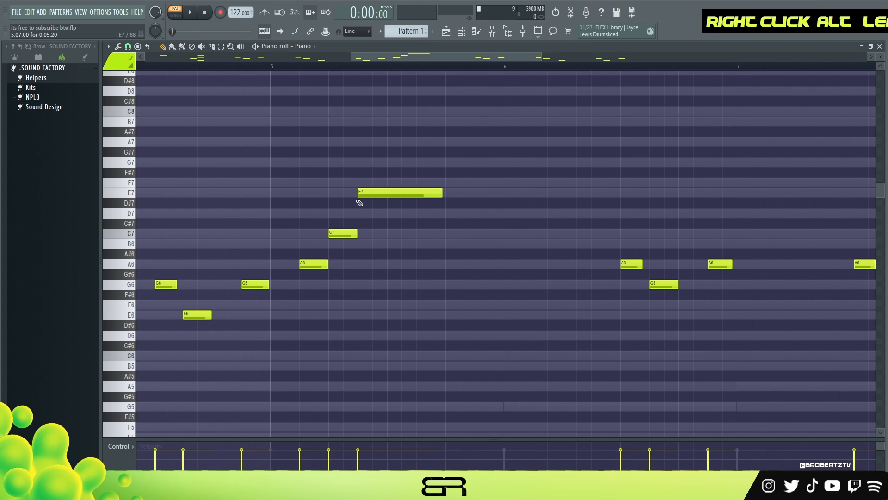
- Play back the rising phrase
key(space)
key(space)
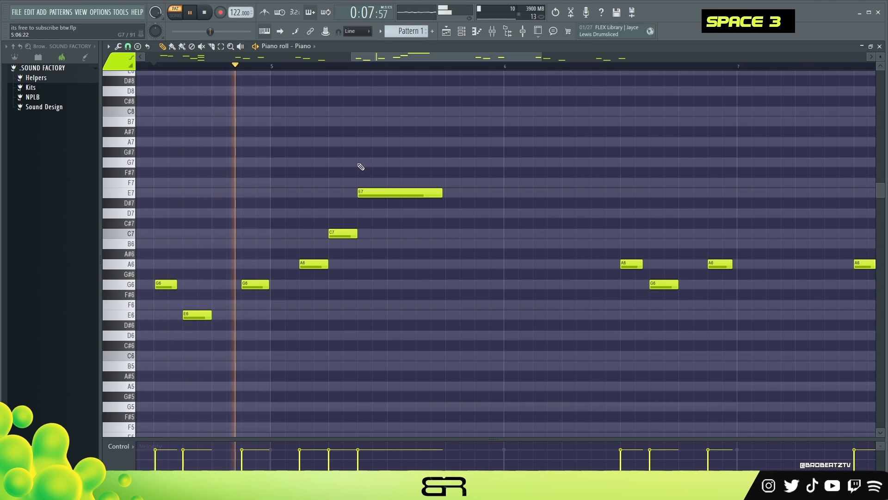
key(space)
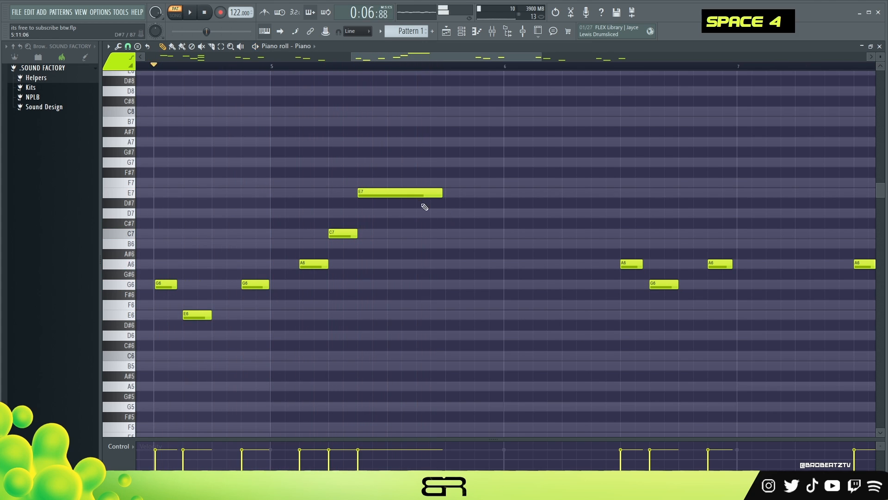
- Add descending D7, C7 and B6 notes, shortening D7 and C7 and extending B6 past the start of bar 6
click(435, 213)
click(448, 232)
click(486, 245)
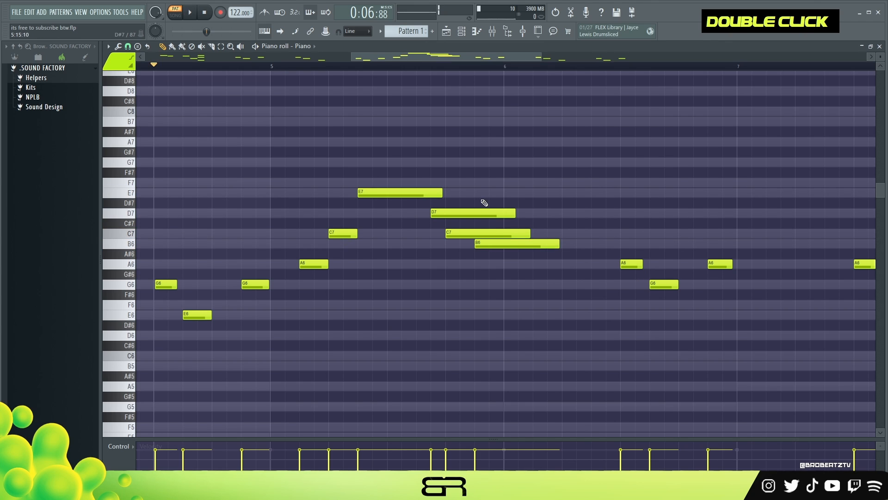
drag(481, 200, 529, 245)
drag(513, 213, 579, 256)
right_click(448, 222)
right_click(469, 236)
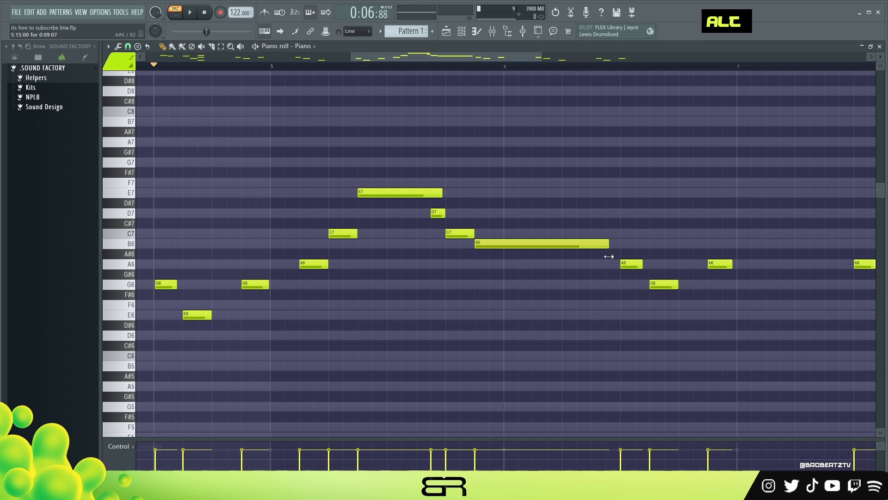
- Stack G6 and E6 notes under the long B6 to form a chord and play back the phrase
ctrl+click(596, 244)
drag(494, 246, 489, 323)
right_click(530, 181)
key(space)
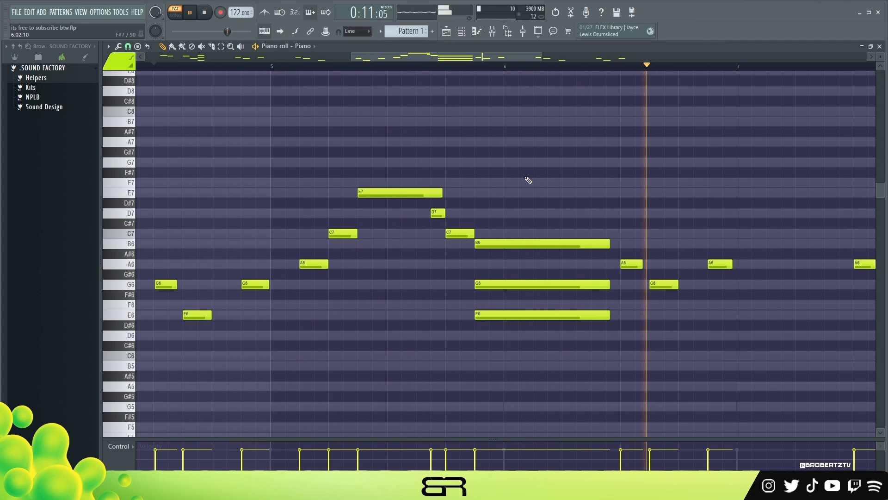
key(space)
key(space)
ctrl+click(530, 285)
scroll(531, 283, down, 2)
right_click(546, 202)
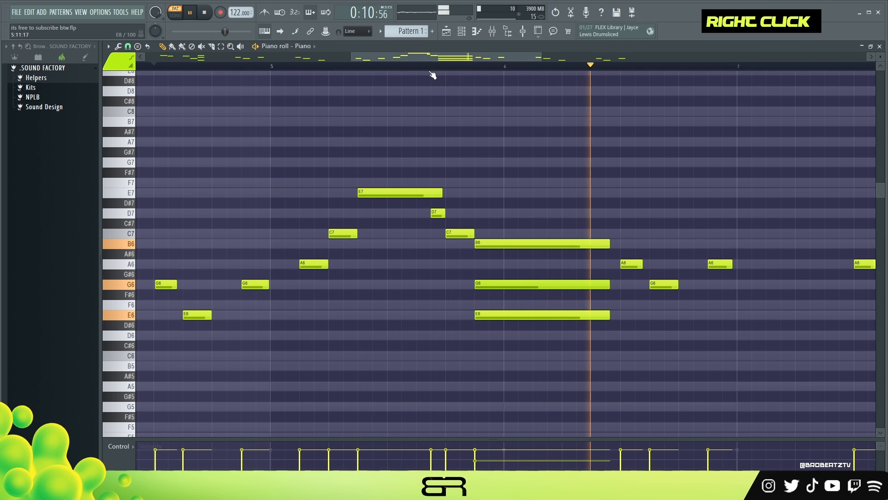
- Add a short A6 grace note and copy the long B6 note to just before bar 7
key(space)
key(space)
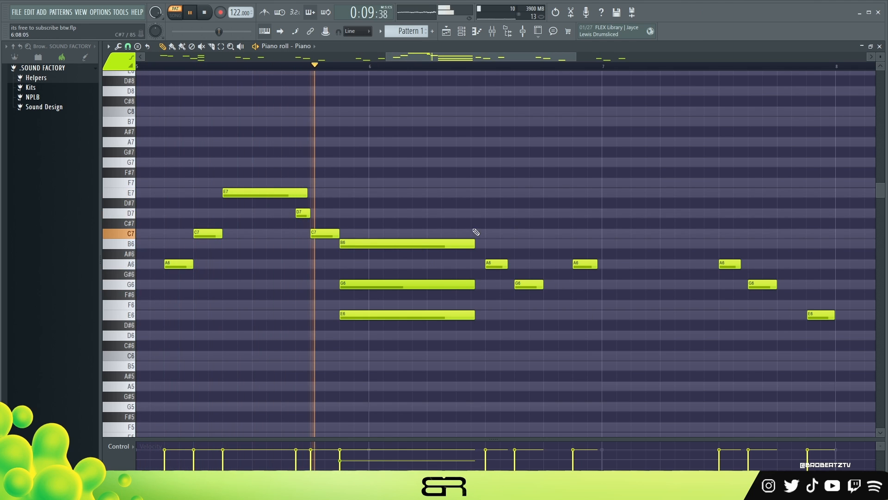
right_click(593, 295)
key(space)
drag(600, 268, 575, 268)
ctrl+click(366, 244)
drag(367, 245, 604, 244)
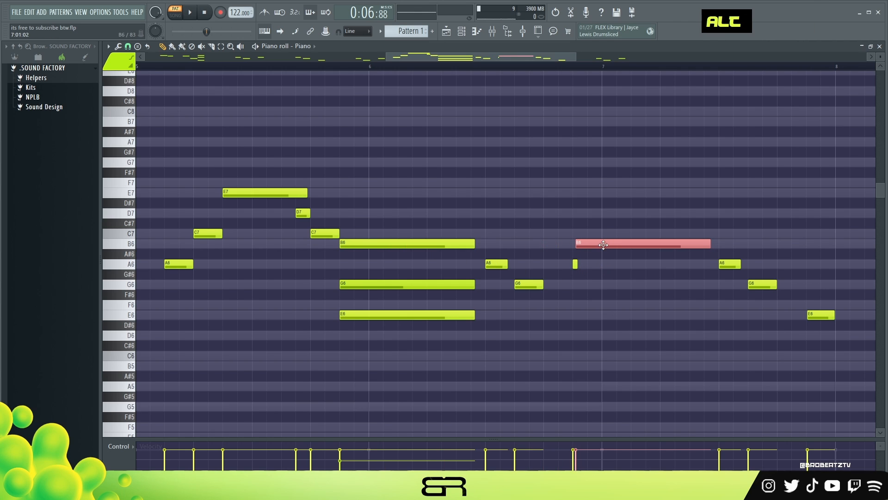
right_click(603, 244)
key(ctrl+z)
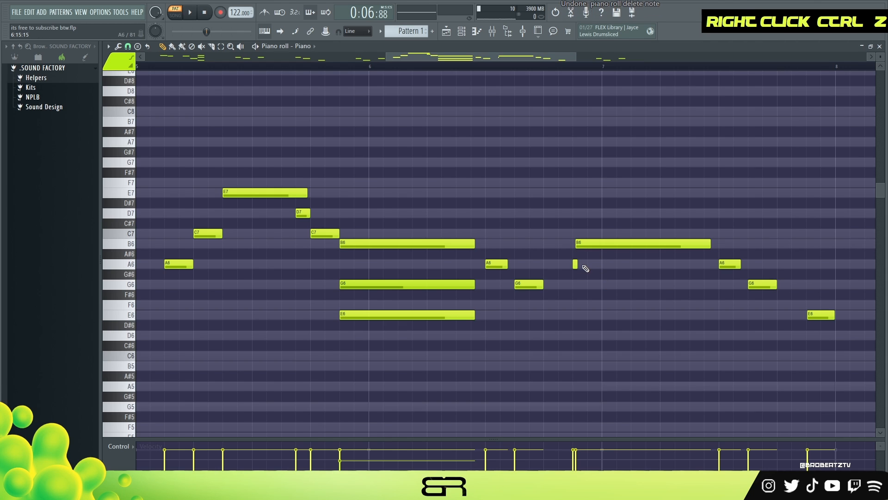
- Play back the melody phrase from bar 5
key(space)
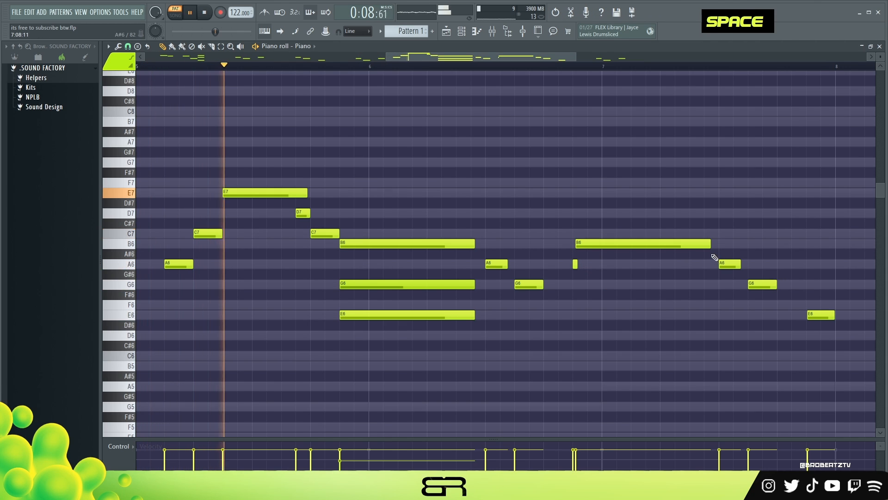
key(alt)
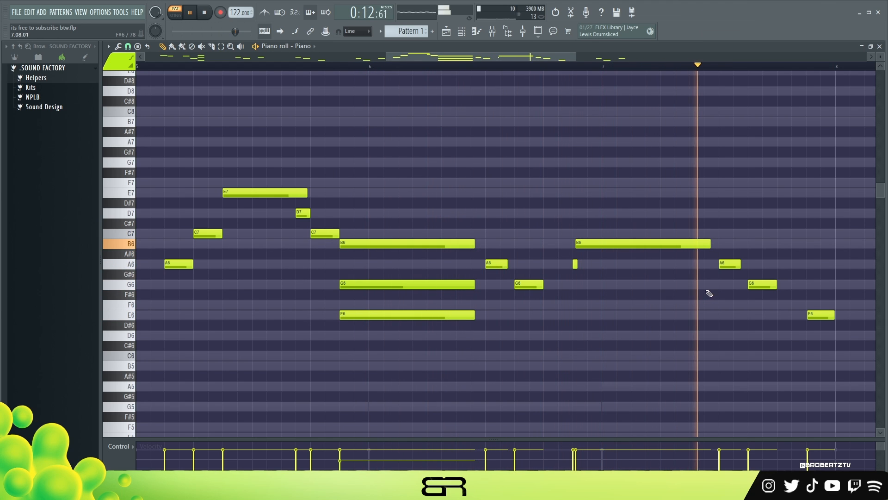
key(space)
- Copy the long B6 note with its short A6 grace note to just before the following bar
drag(459, 58, 515, 60)
drag(605, 315, 575, 316)
double_click(572, 310)
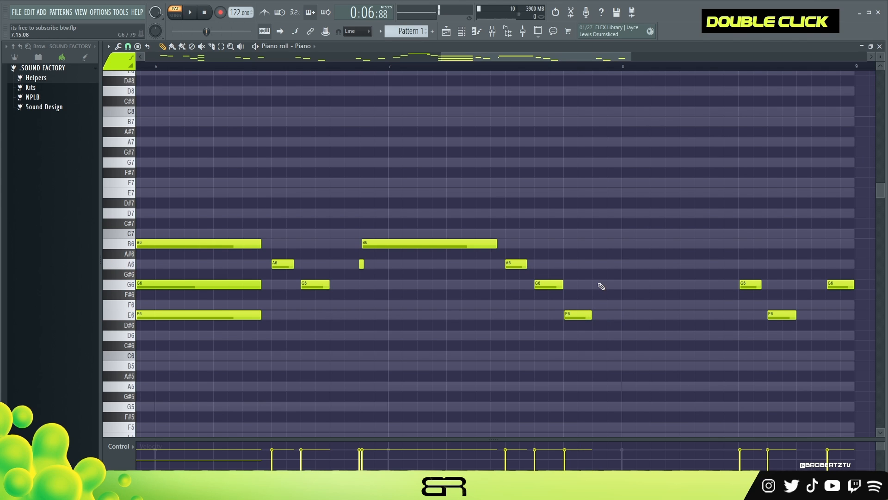
right_click(597, 242)
ctrl+drag(453, 219, 618, 232)
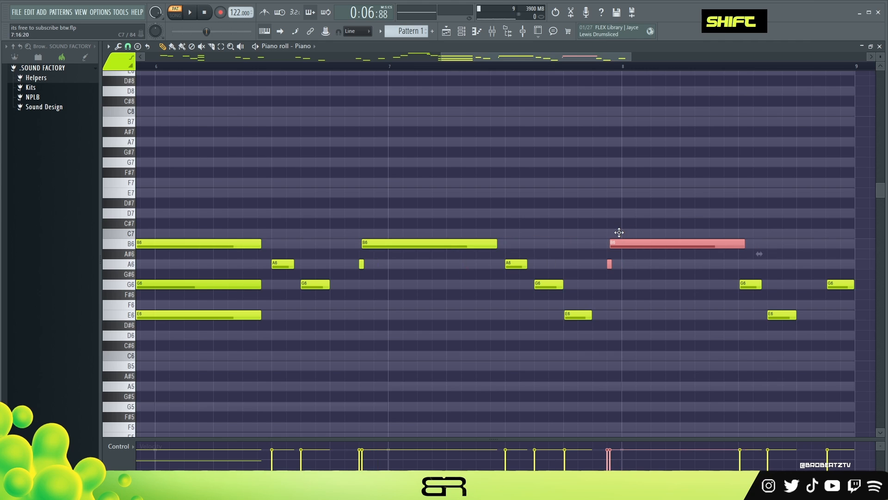
right_click(620, 234)
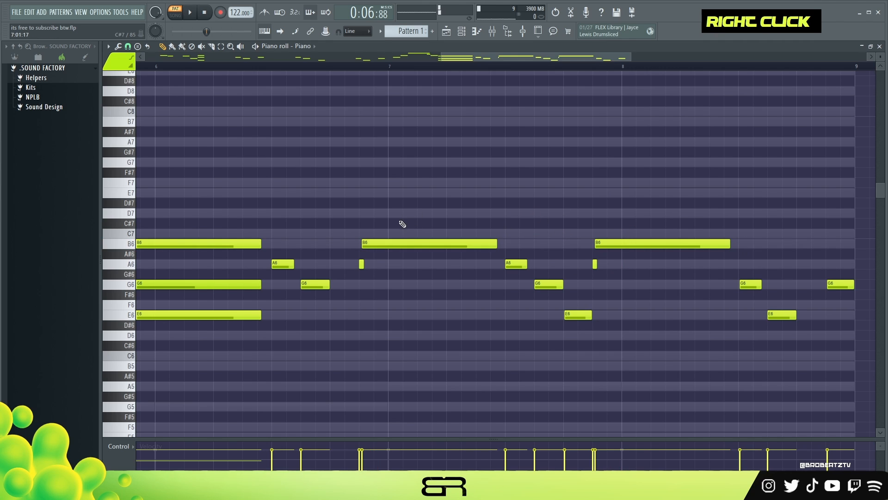
- Try a D7, E7, D7 figure above the B6 chords and play it back
double_click(434, 213)
alt+drag(540, 212, 468, 214)
right_click(467, 215)
right_click(436, 214)
click(427, 214)
alt+drag(551, 215, 438, 214)
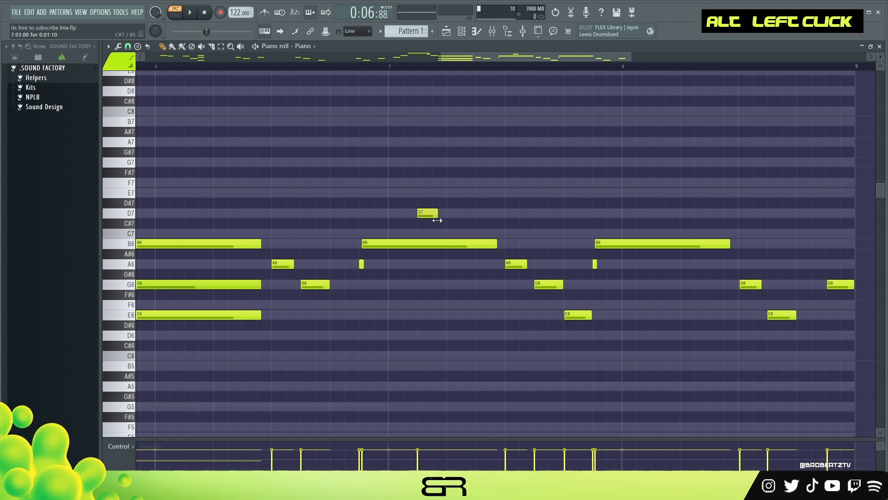
key(space)
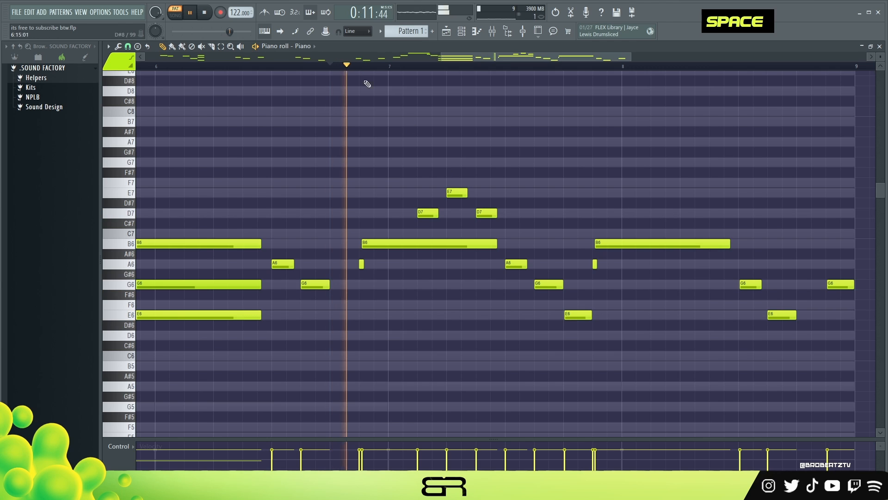
click(496, 214)
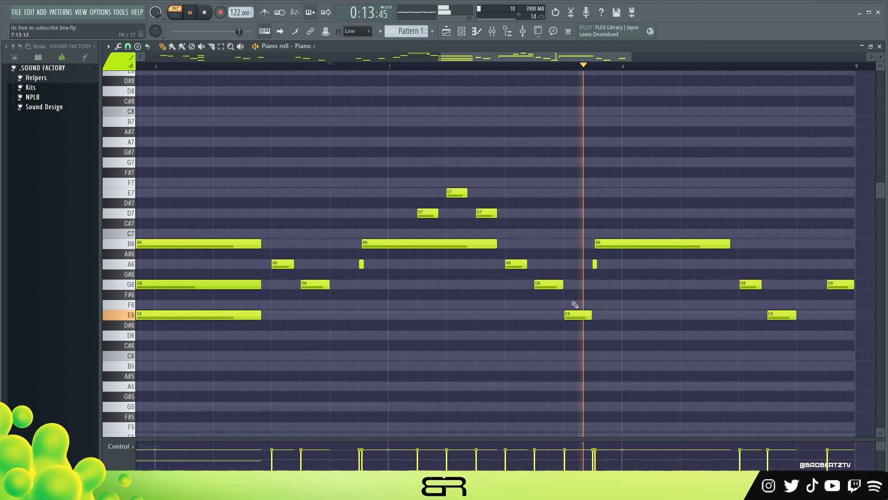
key(space)
- Delete the three trial D7 and E7 notes
right_click(485, 214)
right_click(456, 192)
right_click(427, 214)
- Play back the full eight-bar progression and melody from the start
mouse_move(432, 54)
mouse_down()
mouse_move(528, 68)
mouse_move(425, 70)
mouse_up()
scroll(450, 79, down, 5)
ctrl+right_click(447, 89)
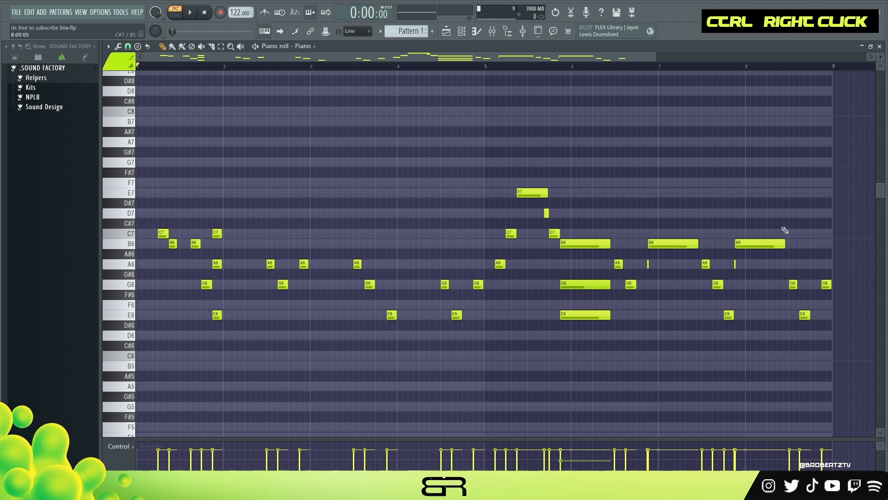
right_click(657, 130)
mouse_move(884, 60)
mouse_down()
mouse_move(885, 85)
mouse_move(884, 54)
mouse_up()
drag(653, 54, 658, 54)
key(space)
key(space)
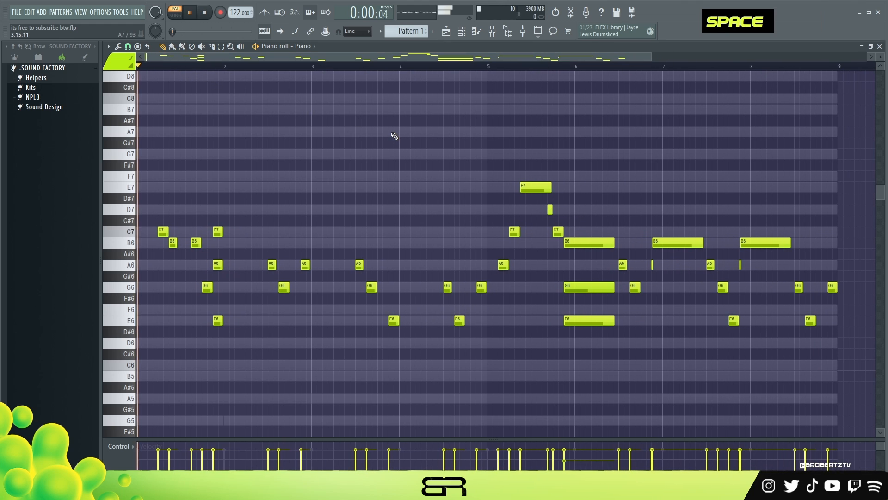
- Open the channel rack and inspect the Prophecy channel's plugin window
click(462, 41)
right_click(283, 150)
click(425, 161)
right_click(292, 165)
click(411, 181)
double_click(296, 165)
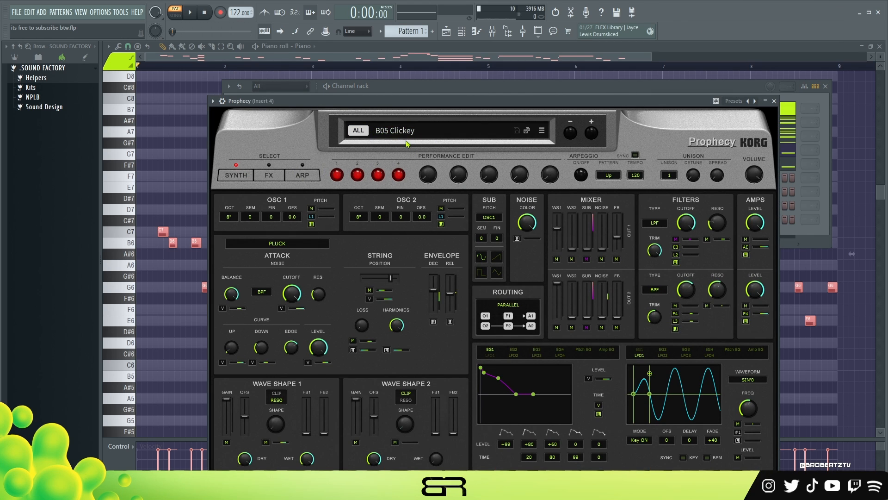
click(775, 102)
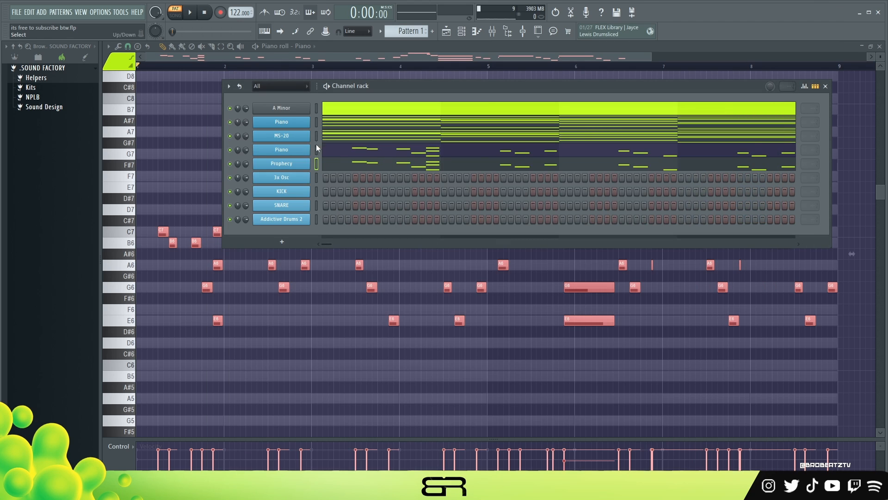
- Solo a channel and listen to the melody while scrolling through the bars
right_click(230, 132)
key(space)
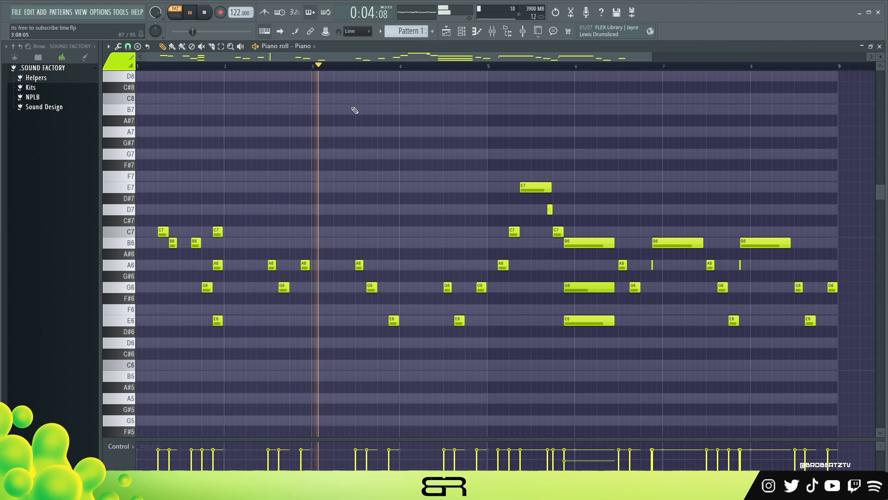
click(461, 39)
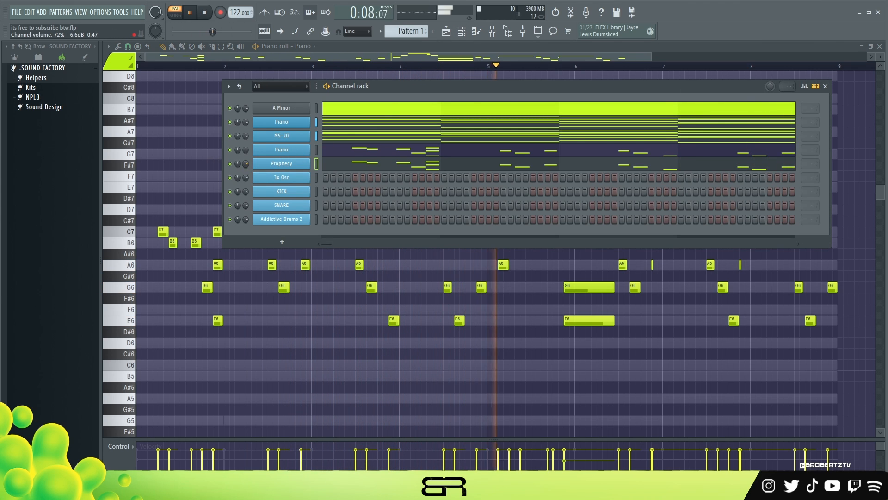
right_click(205, 159)
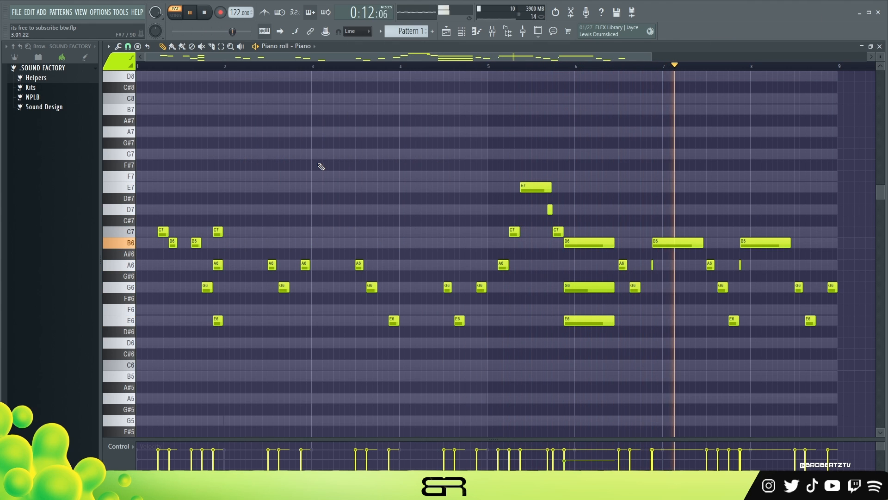
scroll(770, 213, up, 3)
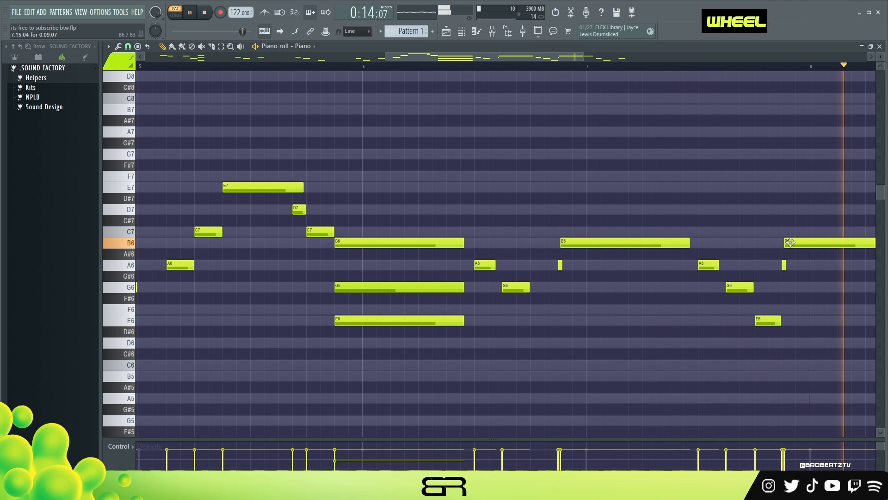
shift+scroll(604, 239, down, 2)
click(459, 66)
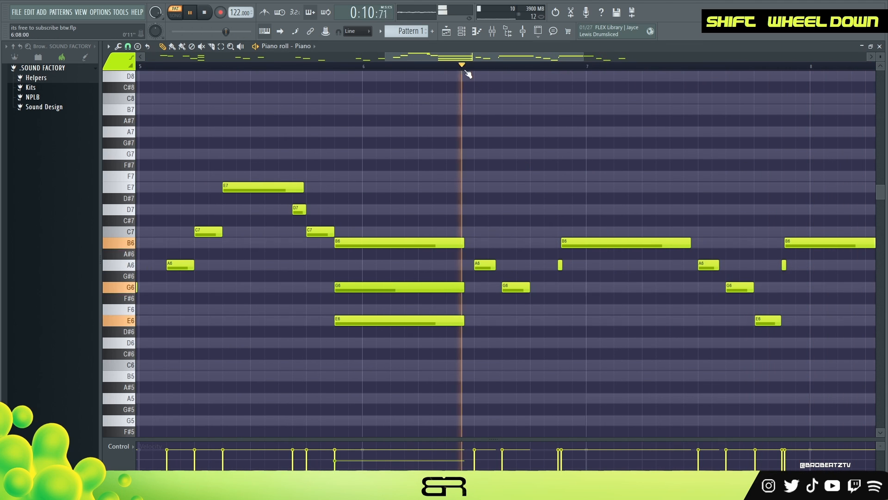
scroll(496, 74, down, 3)
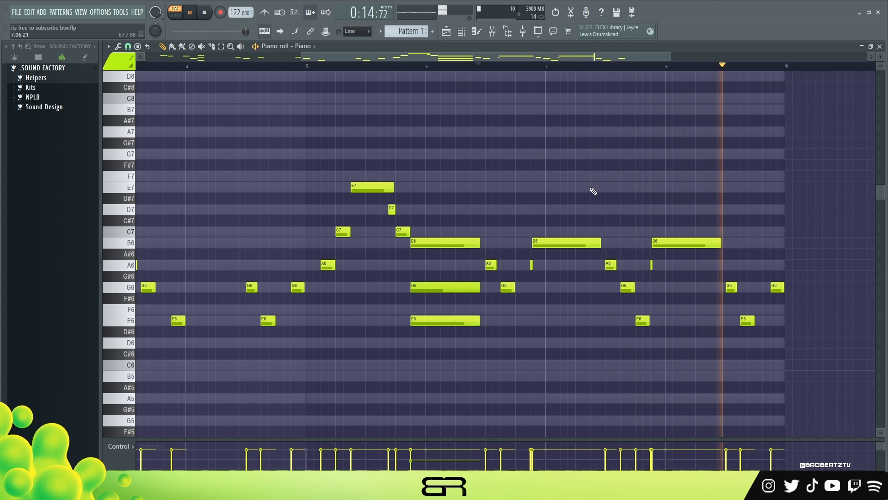
key(space)
ctrl+right_click(432, 132)
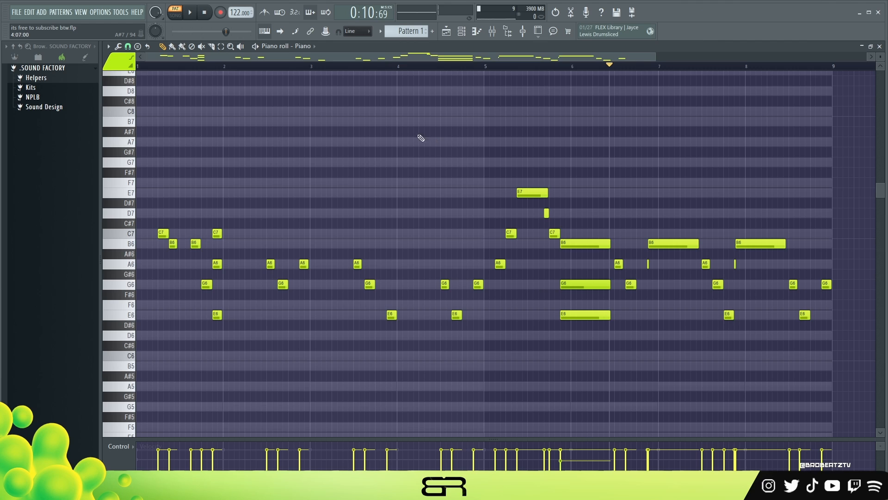
- Open the 3x Osc channel's plugin and piano roll and play back its bass notes
click(461, 34)
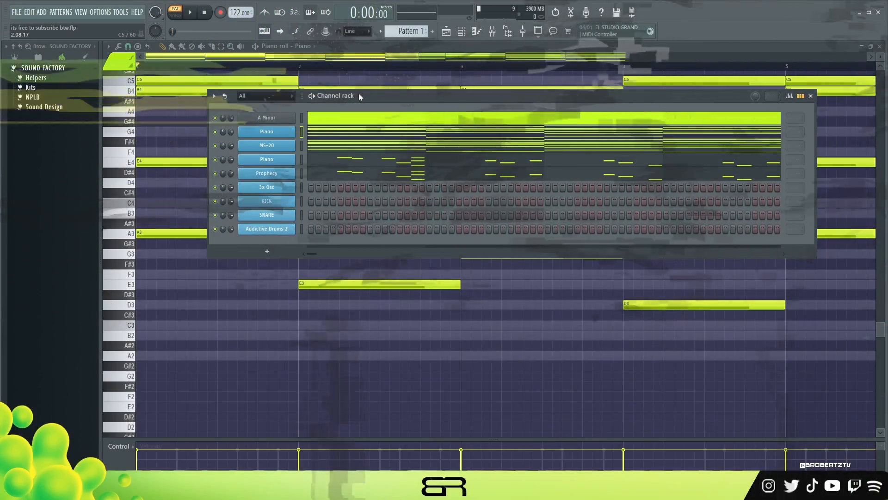
click(266, 187)
drag(428, 131, 434, 141)
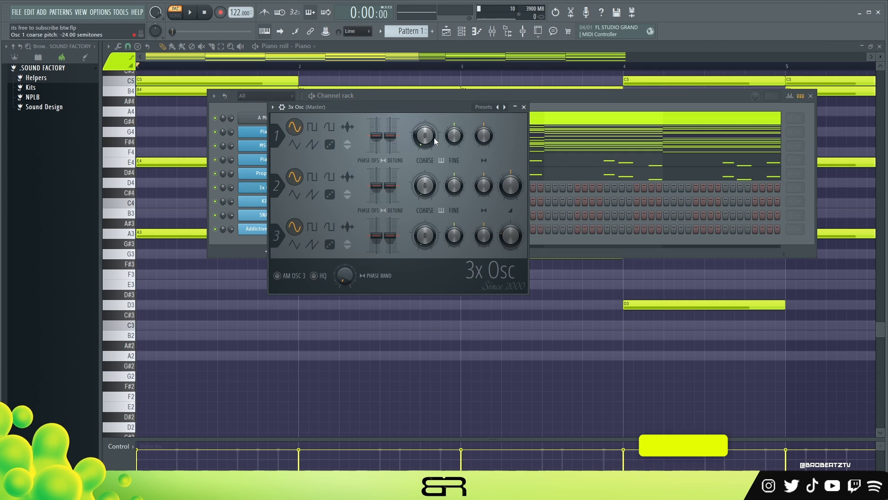
click(524, 107)
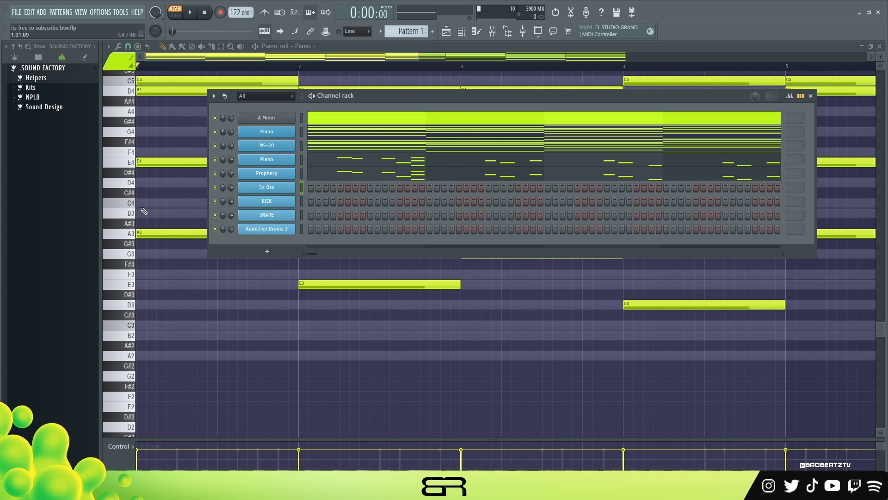
ctrl+shift+double_click(618, 301)
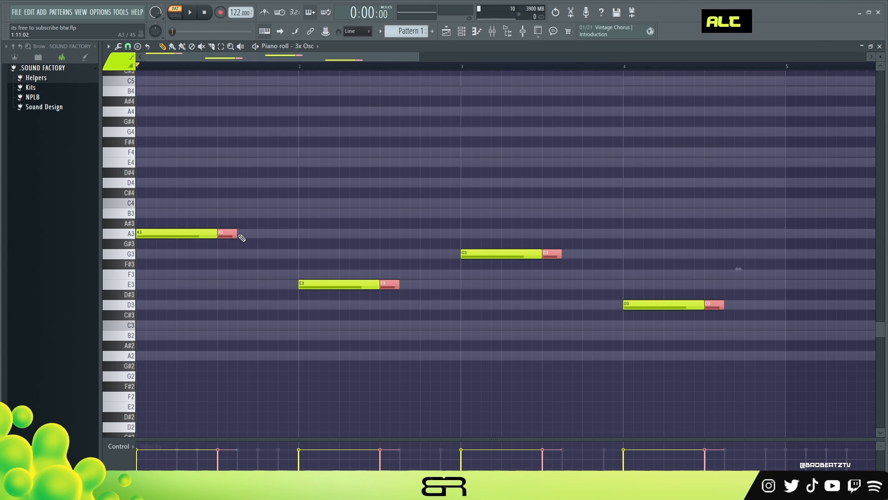
key(space)
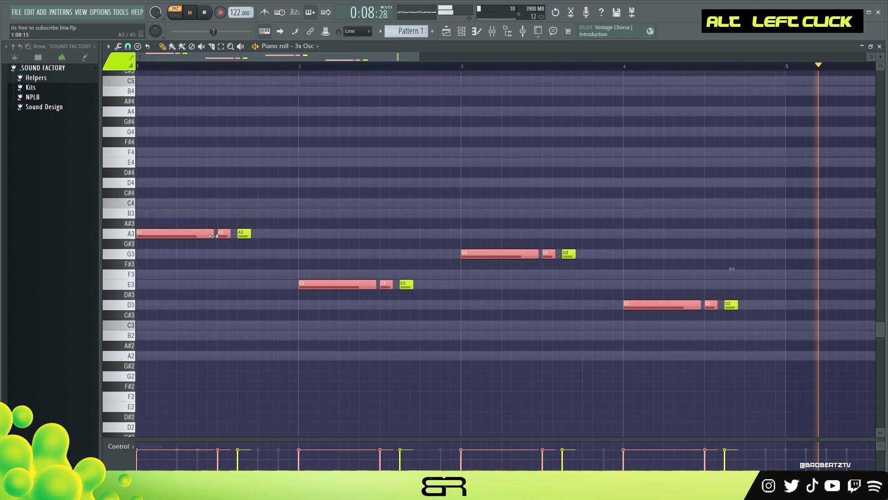
- Inspect the KICK channel's notes and search for snare sounds
right_click(298, 199)
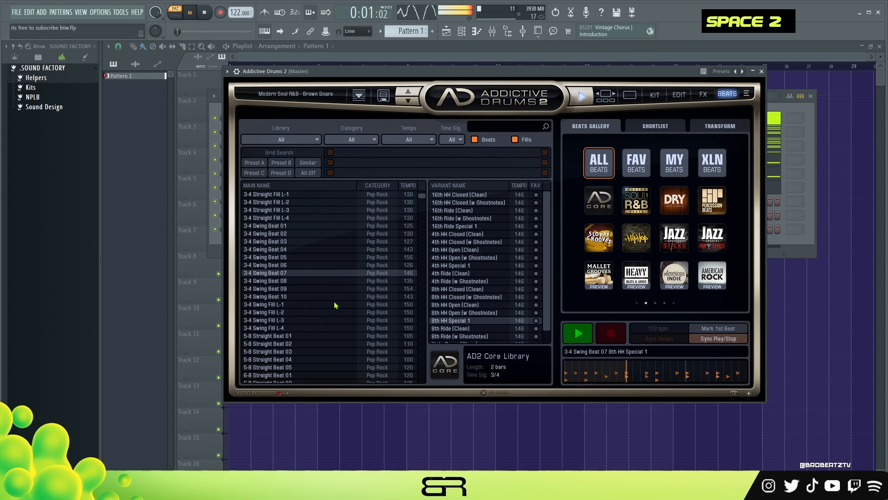
click(328, 328)
scroll(328, 329, down, 5)
click(504, 127)
text(snare)
click(324, 270)
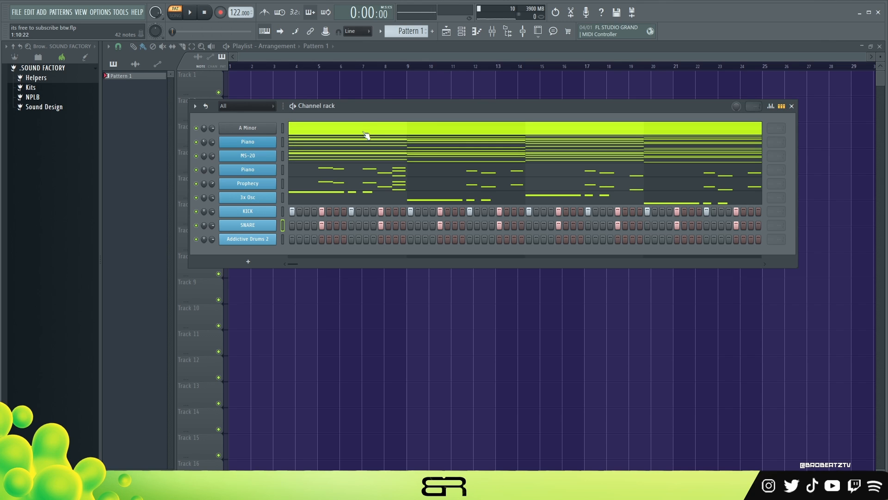
- Play the pattern and browse Addictive Drums 2's beat library for snare grooves
drag(366, 108, 373, 99)
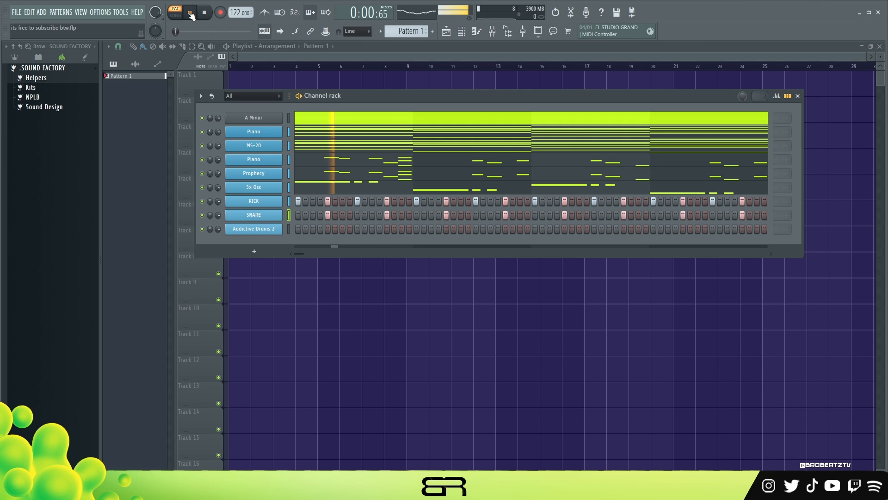
key(space)
click(278, 227)
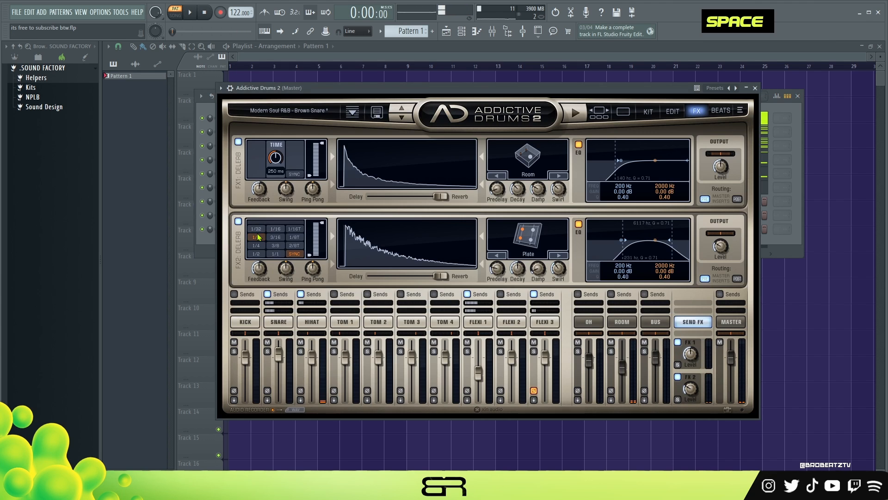
click(720, 111)
drag(587, 87, 719, 229)
drag(421, 232, 268, 85)
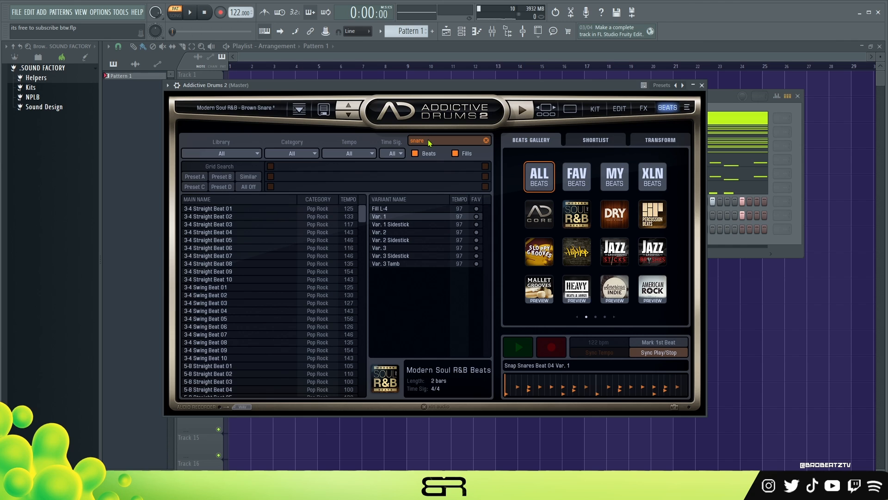
drag(362, 215, 355, 335)
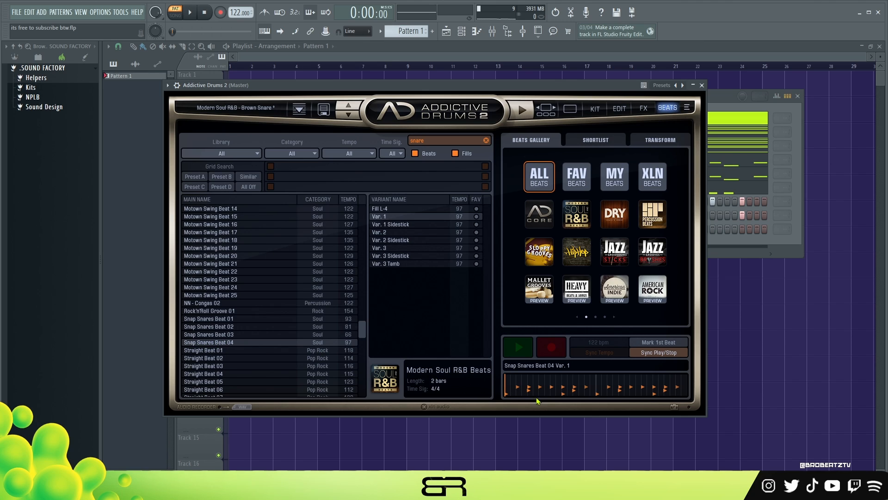
click(702, 86)
- Open the mixer and the ValhallaDelay plugin on the Piano insert
drag(341, 116, 360, 87)
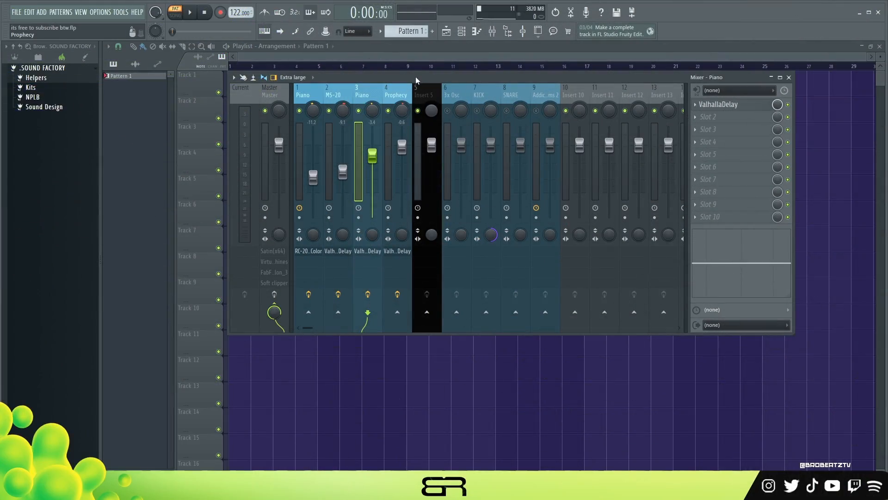
drag(415, 80, 509, 95)
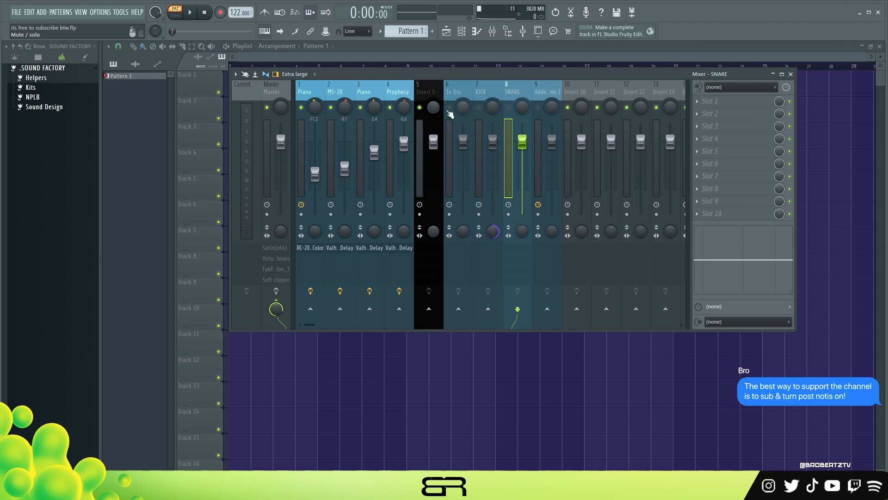
drag(434, 89, 379, 93)
click(728, 103)
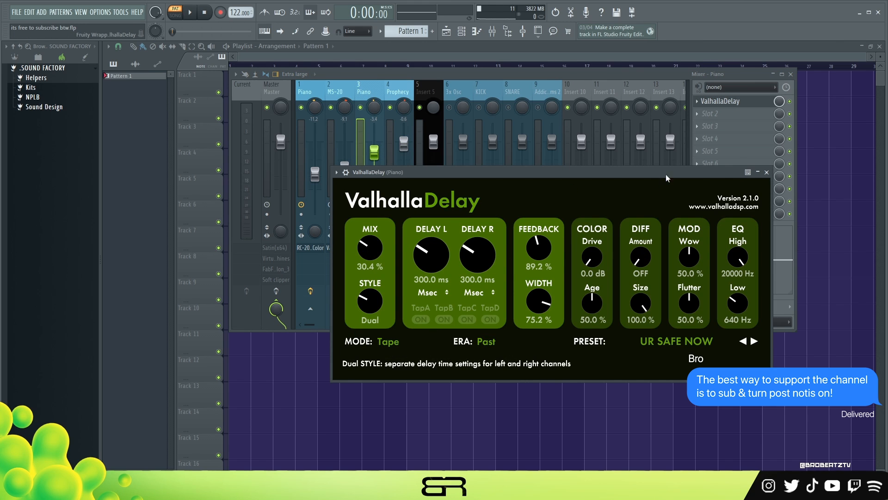
- Close the ValhallaDelay window and inspect the effect inserts on the Prophecy, MS-20 and Piano mixer channels
click(758, 172)
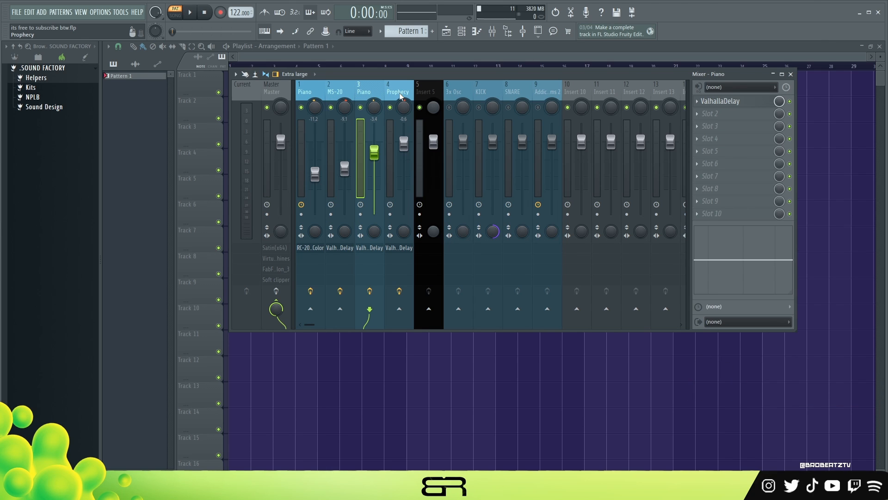
click(398, 92)
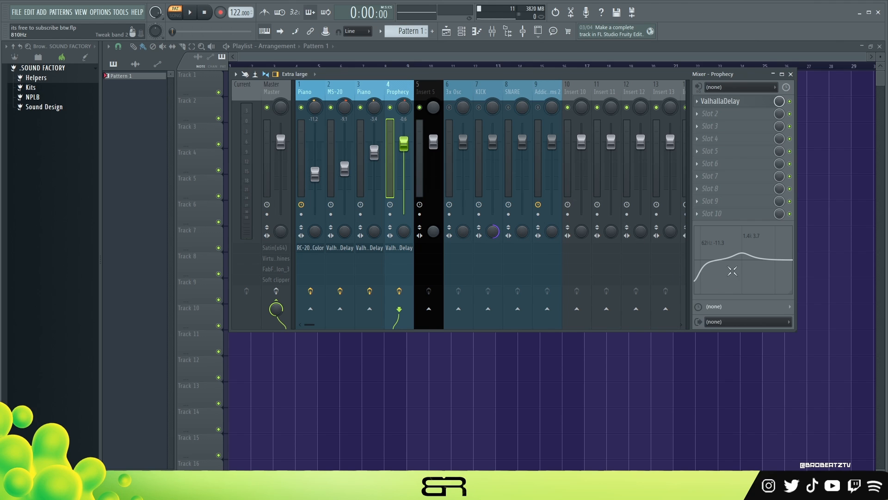
click(333, 92)
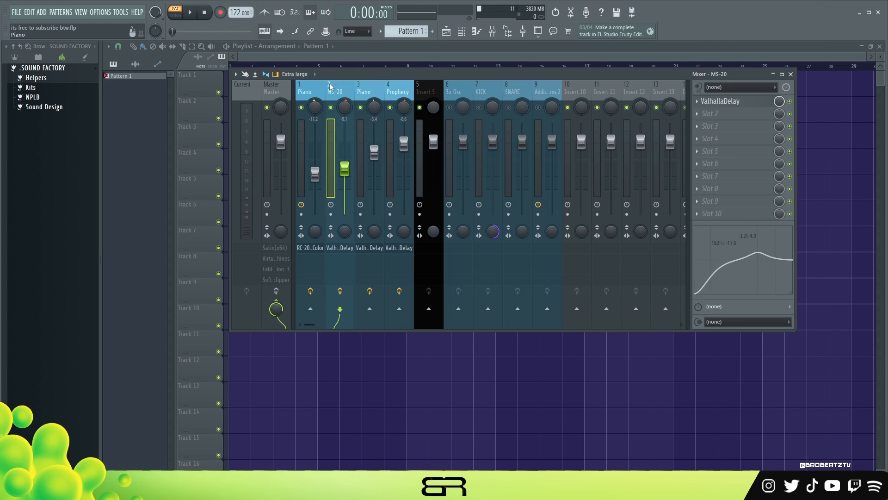
click(313, 91)
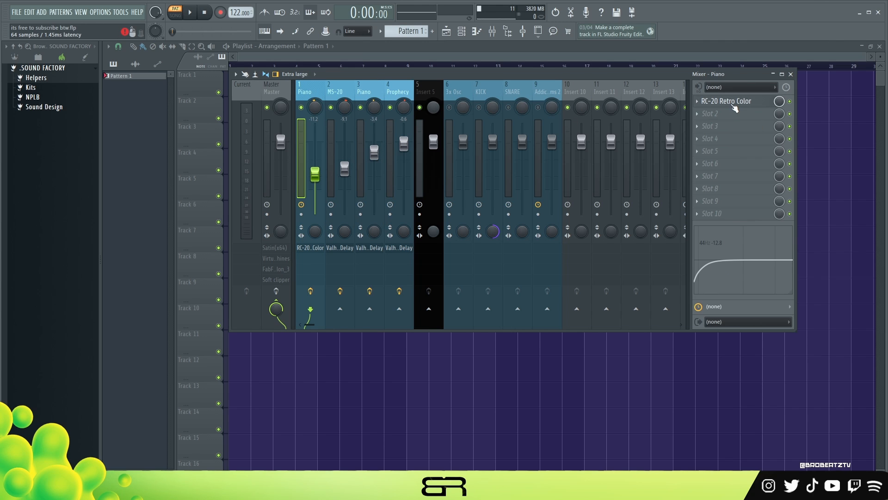
- Open the RC-20 Retro Color plugin on the Piano insert and reposition its window beside the mixer
double_click(730, 101)
drag(451, 115, 513, 66)
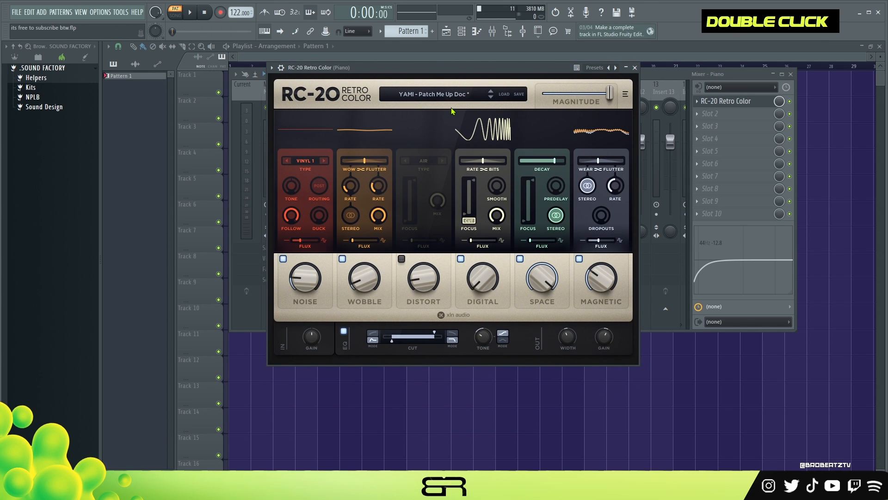
drag(439, 69, 568, 129)
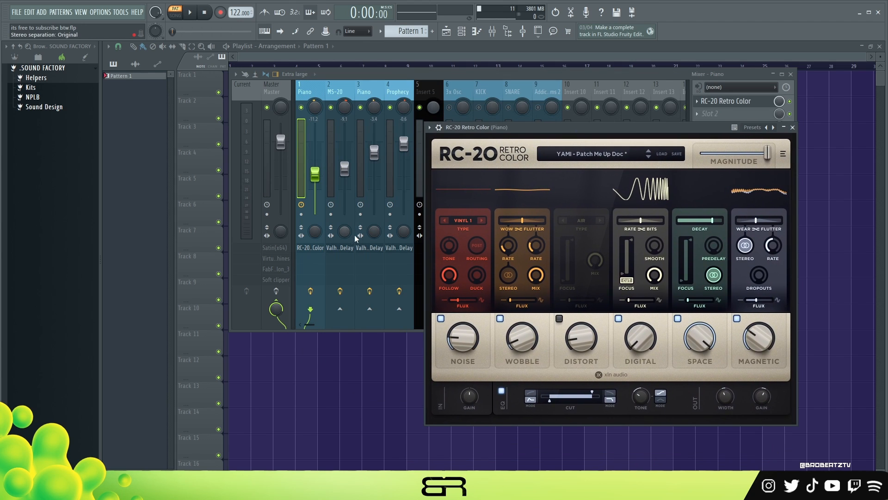
- Solo the Piano mixer channel and play the pattern to hear its RC-20 processing
right_click(301, 107)
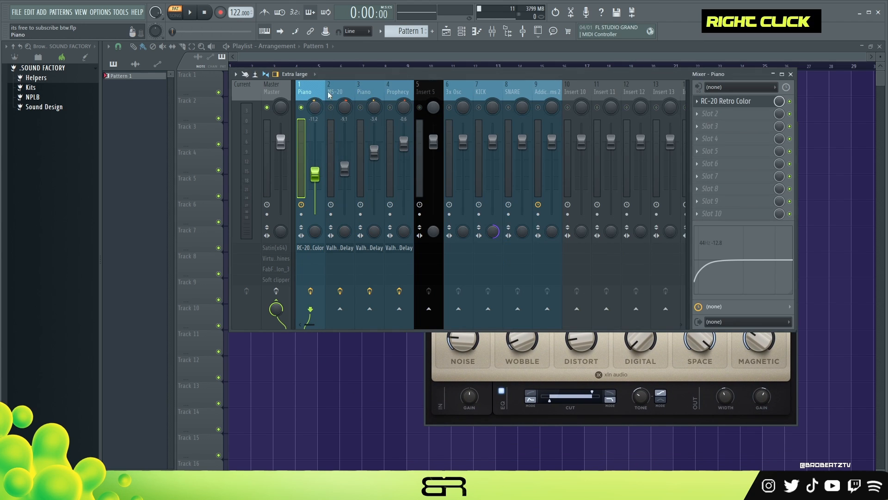
key(space)
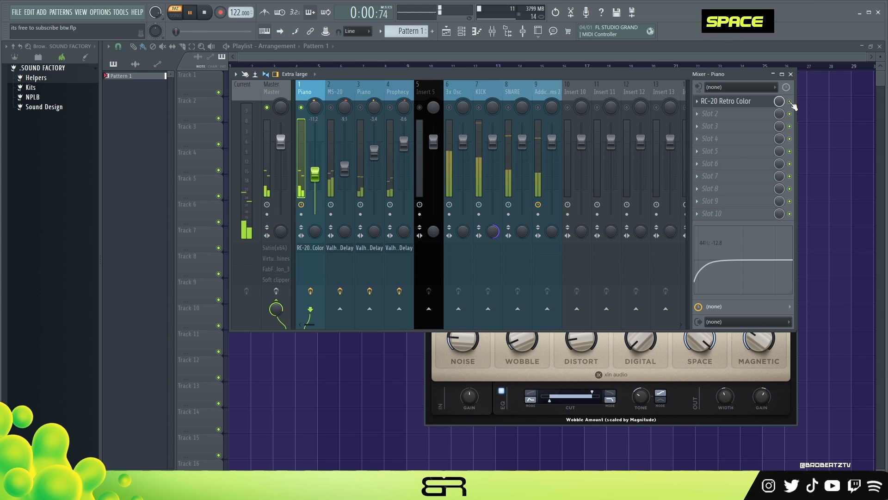
key(space)
key(space)
key(space)
key(space)
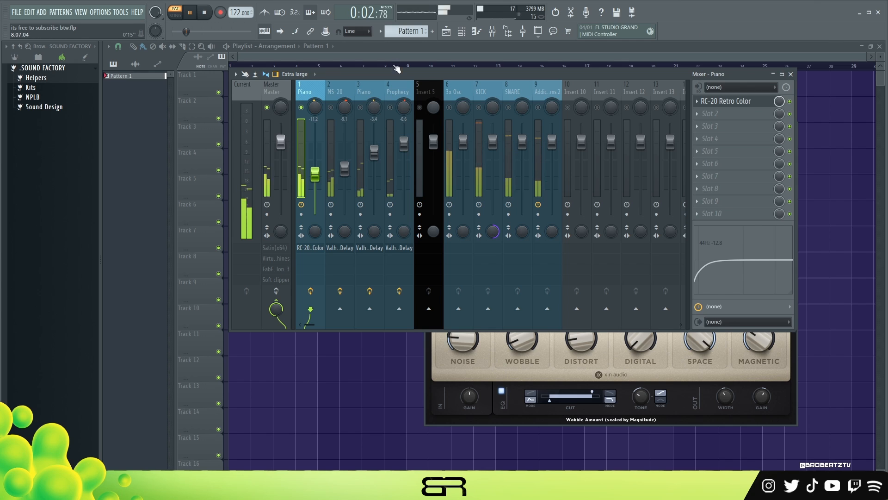
key(space)
- Restore all mixer channels from solo and play back the full mix
click(439, 366)
drag(548, 134, 401, 141)
click(633, 139)
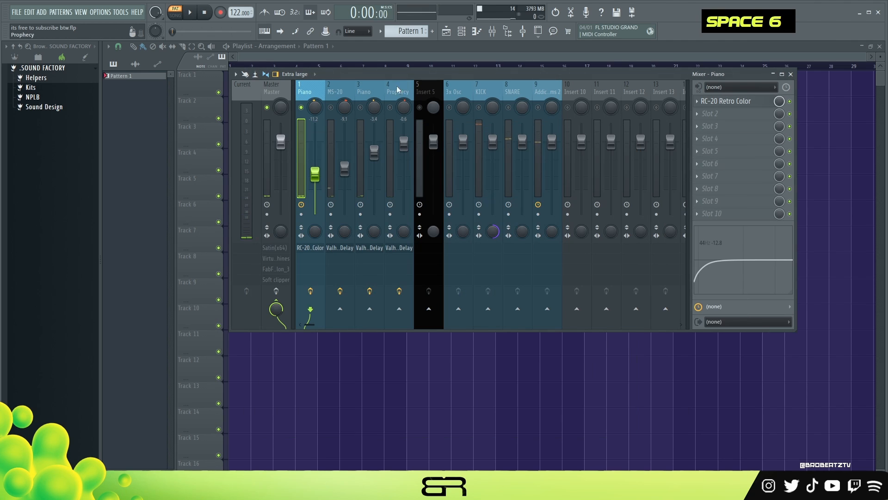
drag(331, 108, 396, 110)
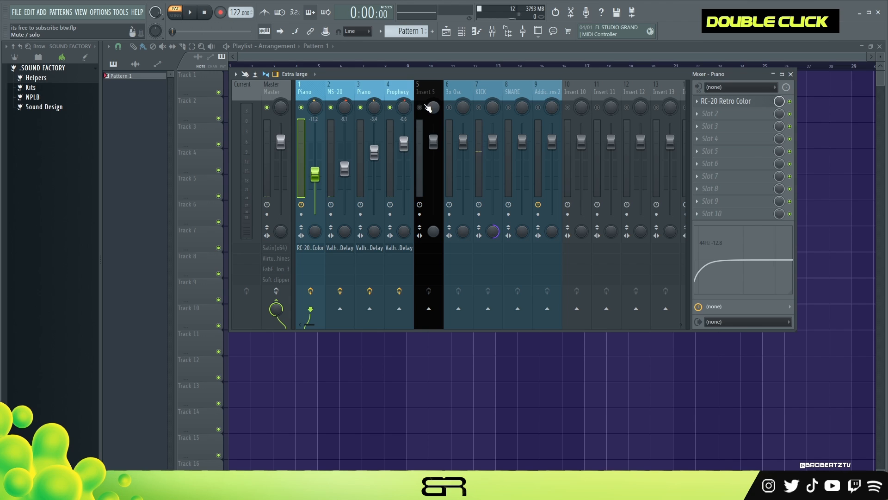
key(space)
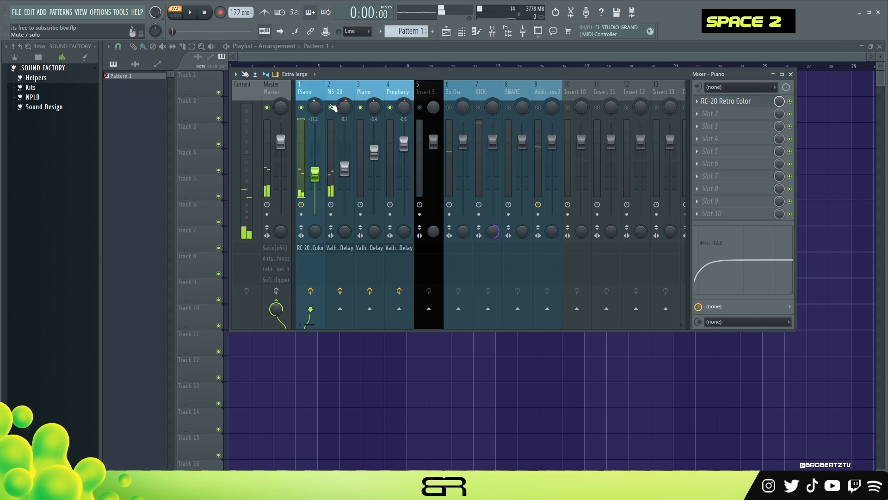
key(space)
- Select the Master channel and open its Satin tape plugin, then close it
click(277, 89)
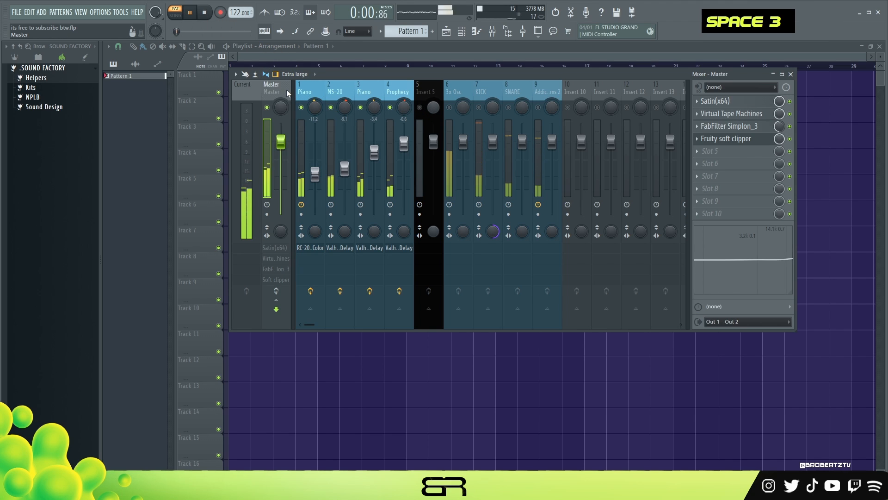
key(space)
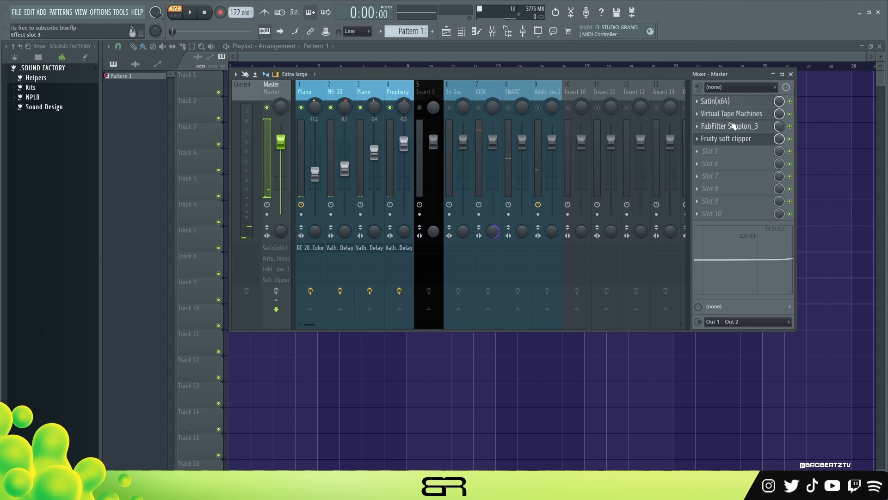
click(722, 101)
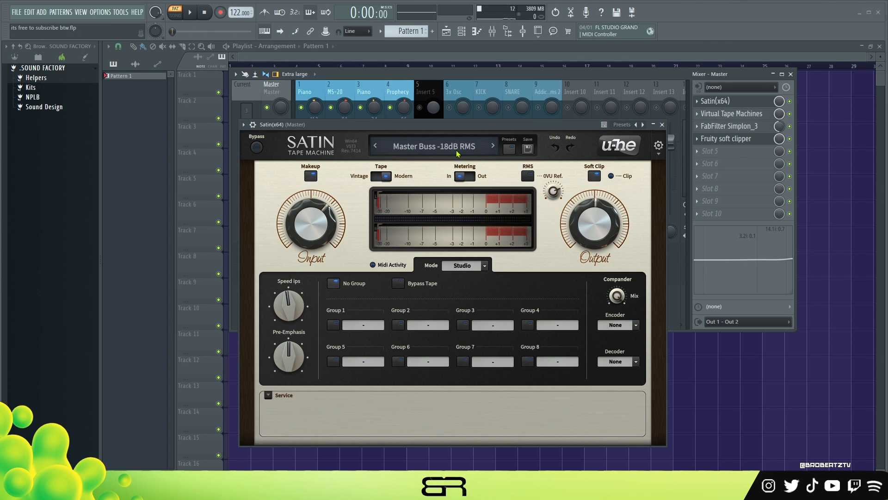
click(662, 125)
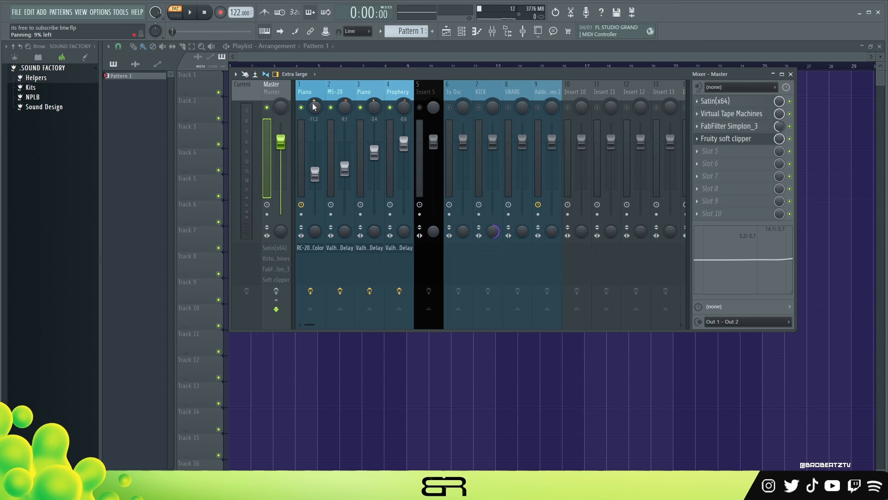
- Open the Virtual Tape Machines plugin on the master, reposition its window, then close it
click(729, 113)
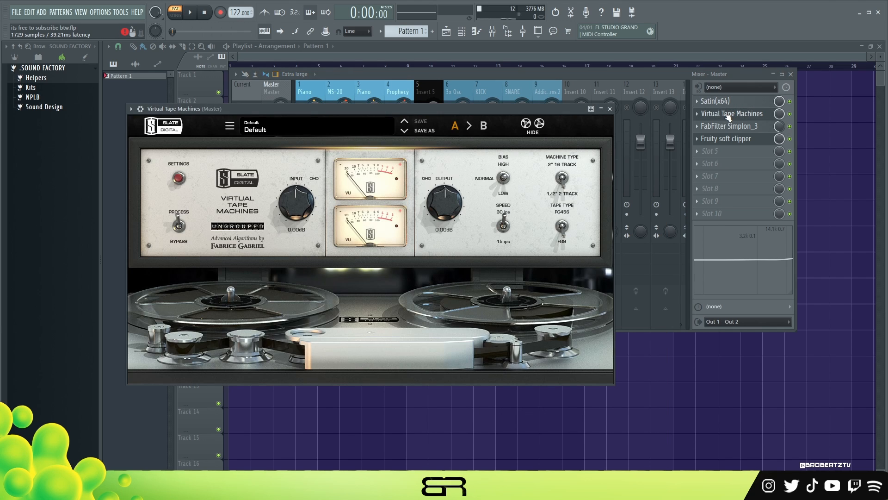
drag(452, 113, 492, 112)
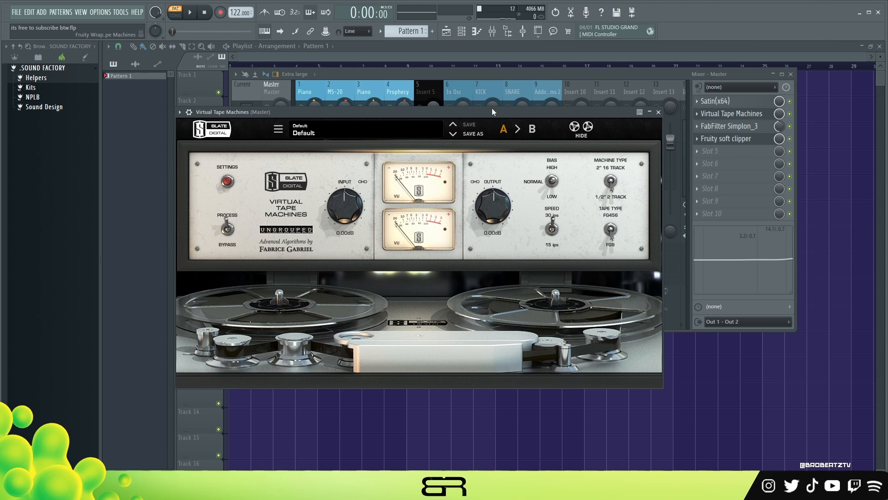
drag(486, 109, 482, 88)
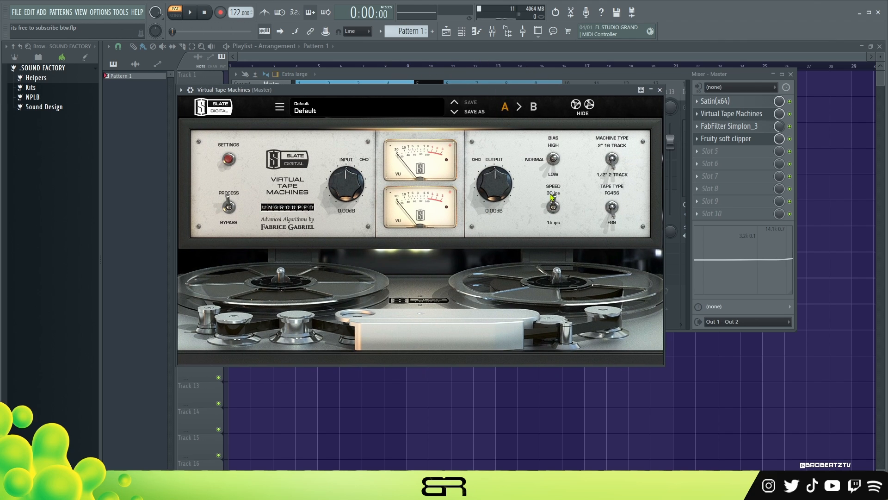
click(660, 90)
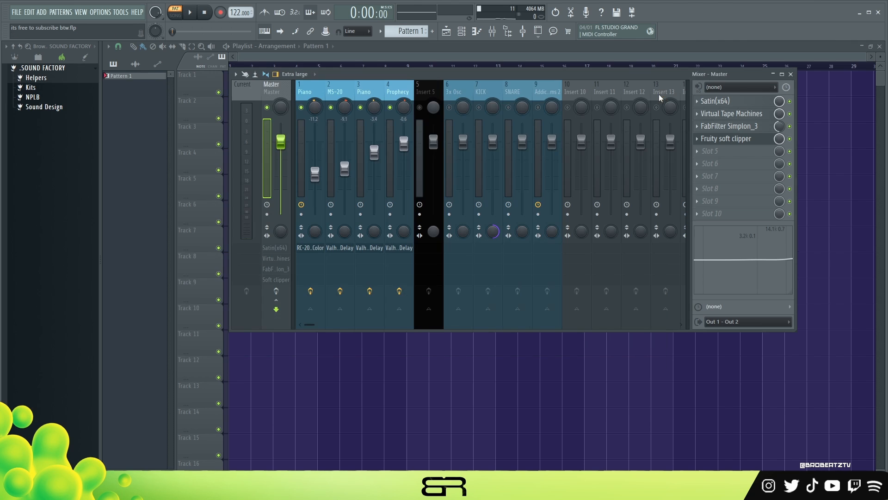
- Open the FabFilter Simplon filter on the master and move its window aside
click(731, 128)
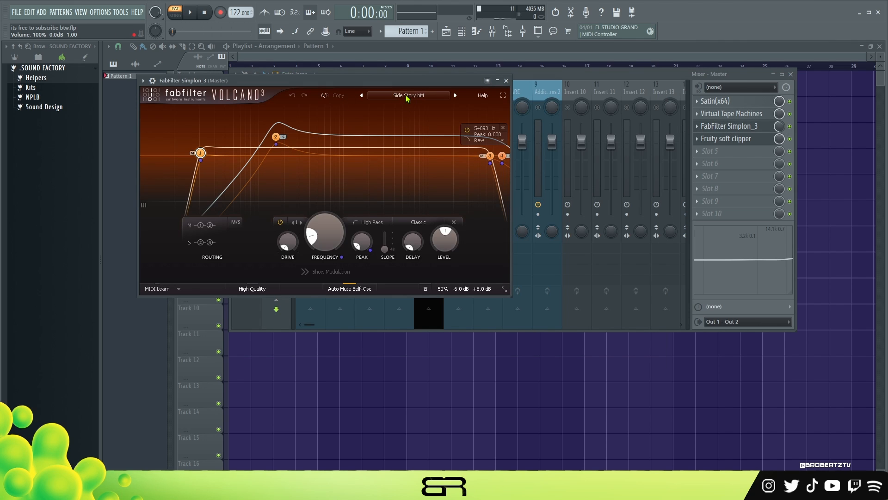
drag(371, 82, 430, 98)
drag(514, 95, 602, 190)
- Open the Fruity soft clipper on the master to view its settings, then close it
click(746, 141)
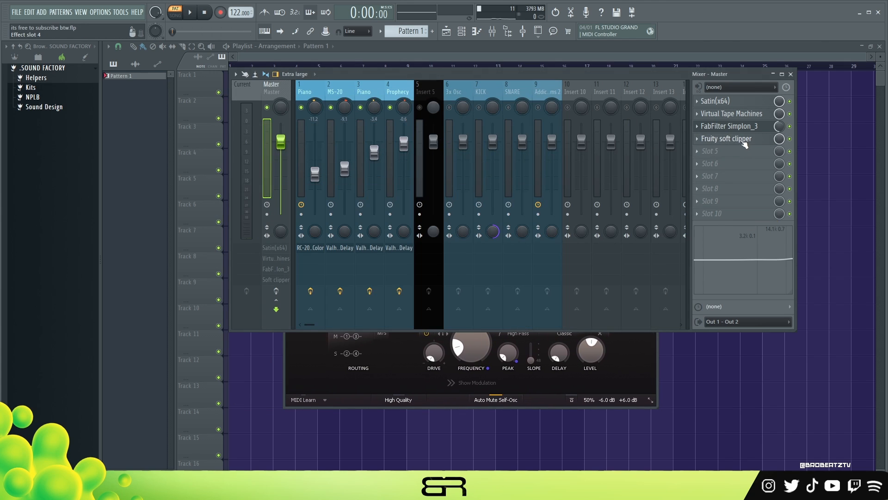
click(743, 141)
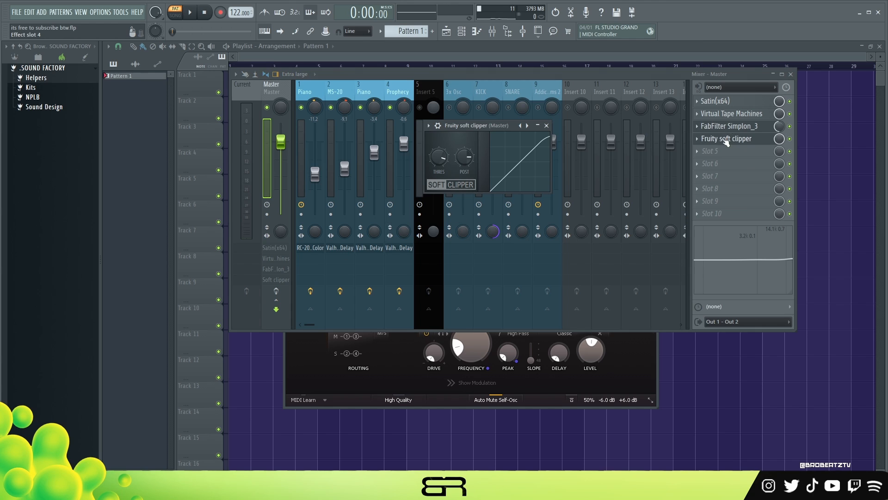
click(724, 141)
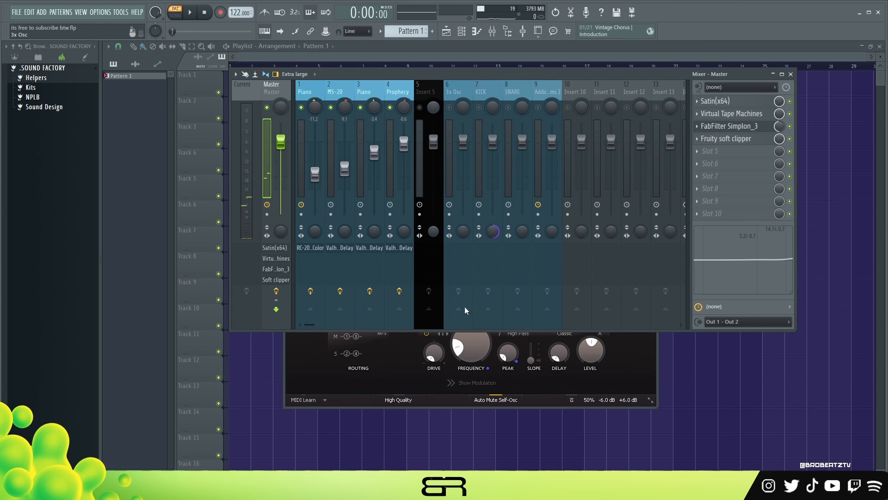
- Play the mix while watching the FabFilter Simplon filter curve on the master and reposition its window
click(398, 366)
key(space)
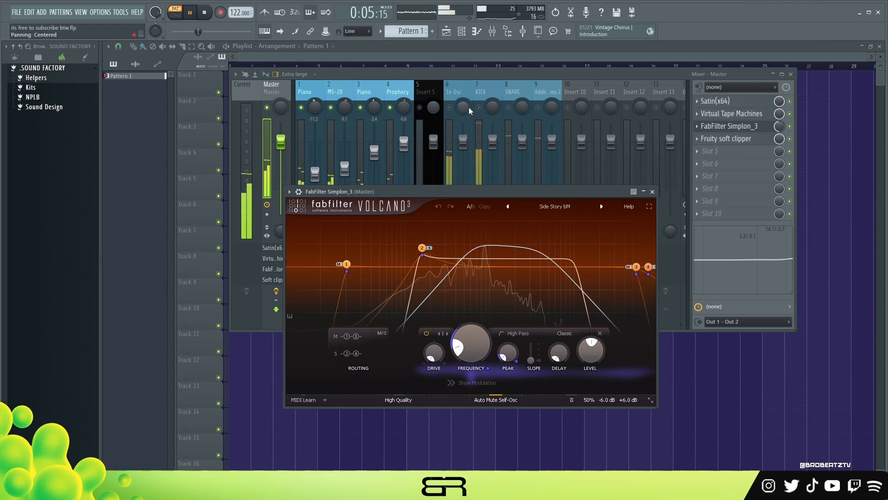
right_click(449, 107)
right_click(449, 108)
key(space)
key(space)
click(371, 382)
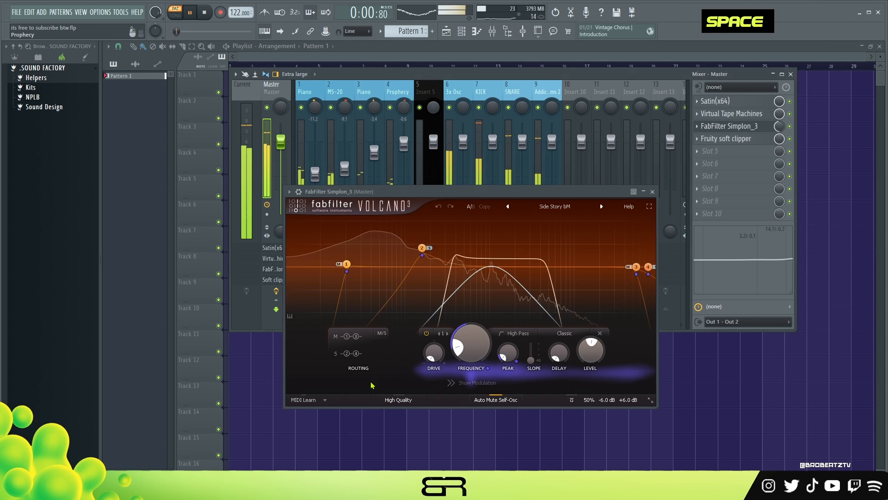
drag(450, 188, 391, 112)
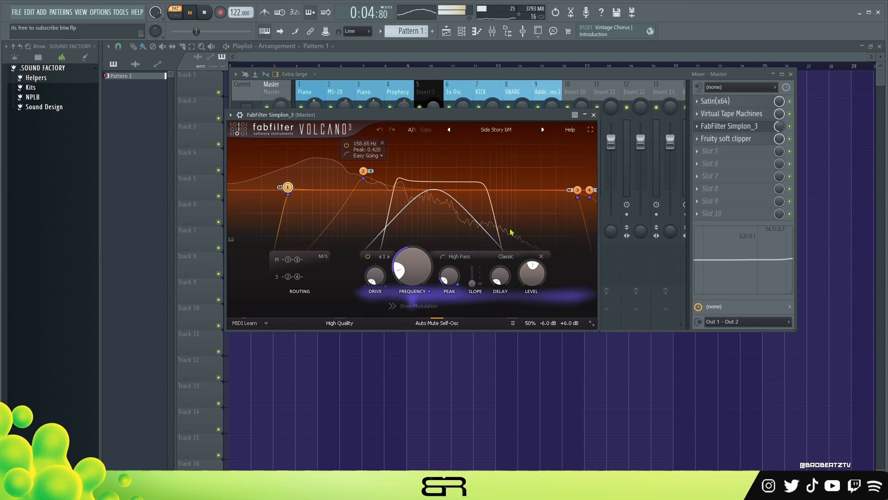
- Toggle the FabFilter Simplon slot on and off during playback to compare the master with and without the filter
key(space)
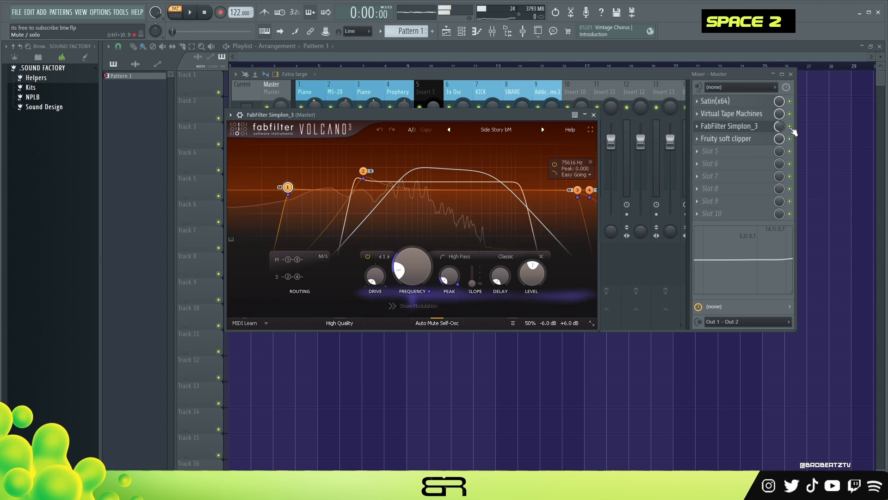
click(793, 132)
key(space)
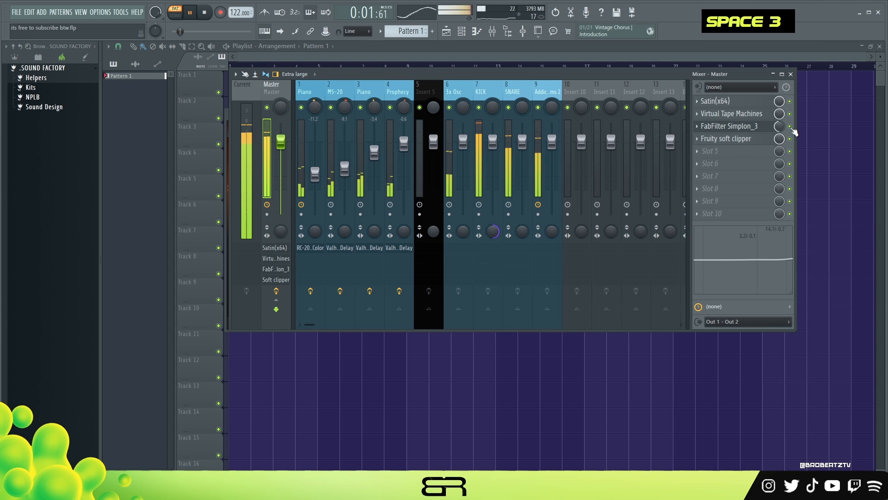
double_click(763, 126)
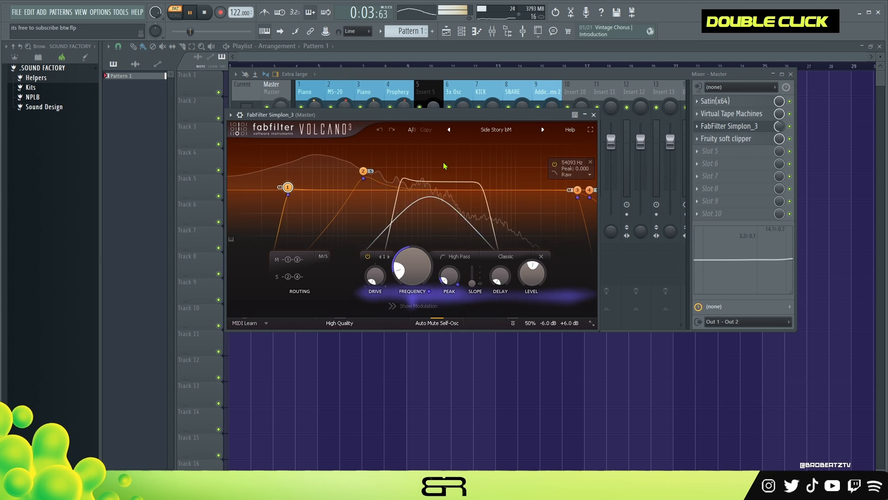
key(space)
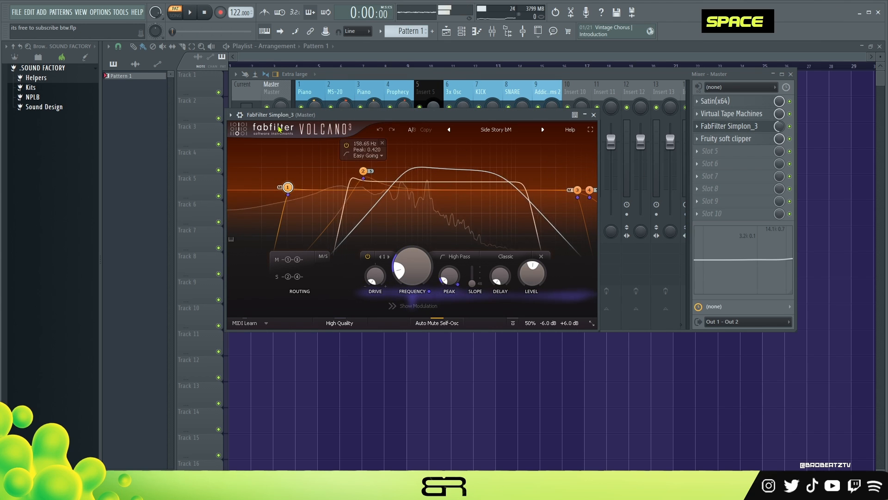
drag(437, 116, 482, 134)
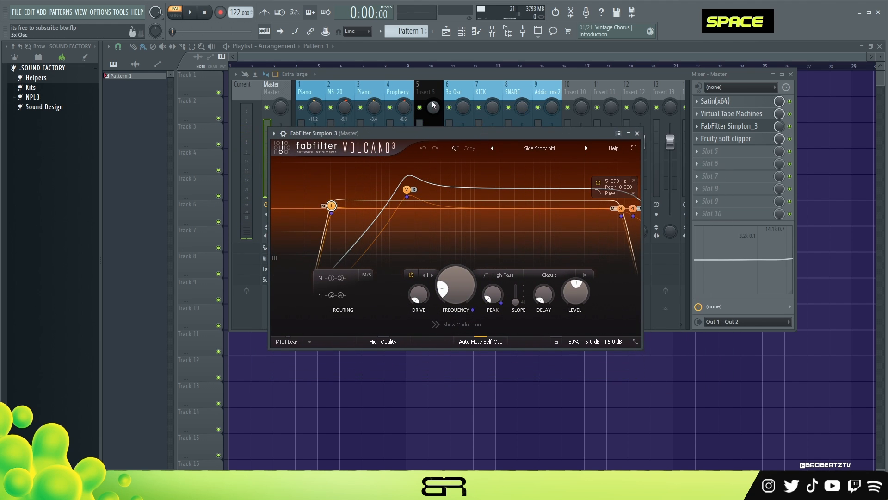
drag(501, 132, 522, 174)
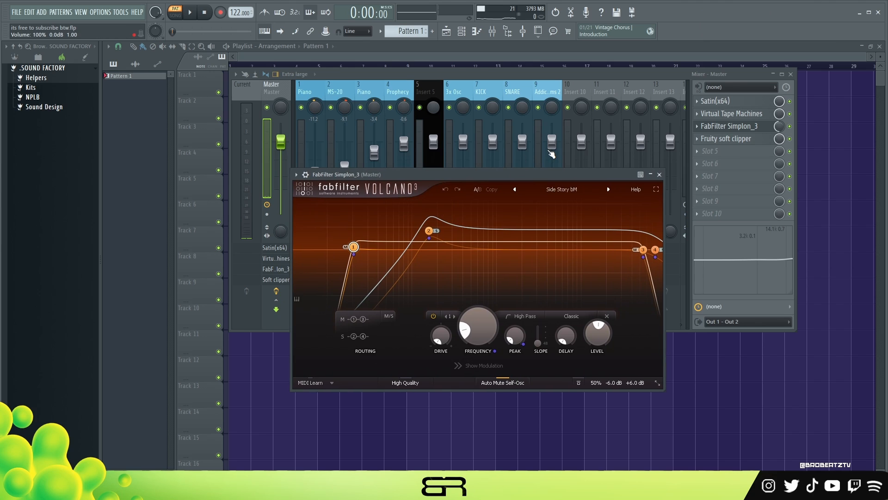